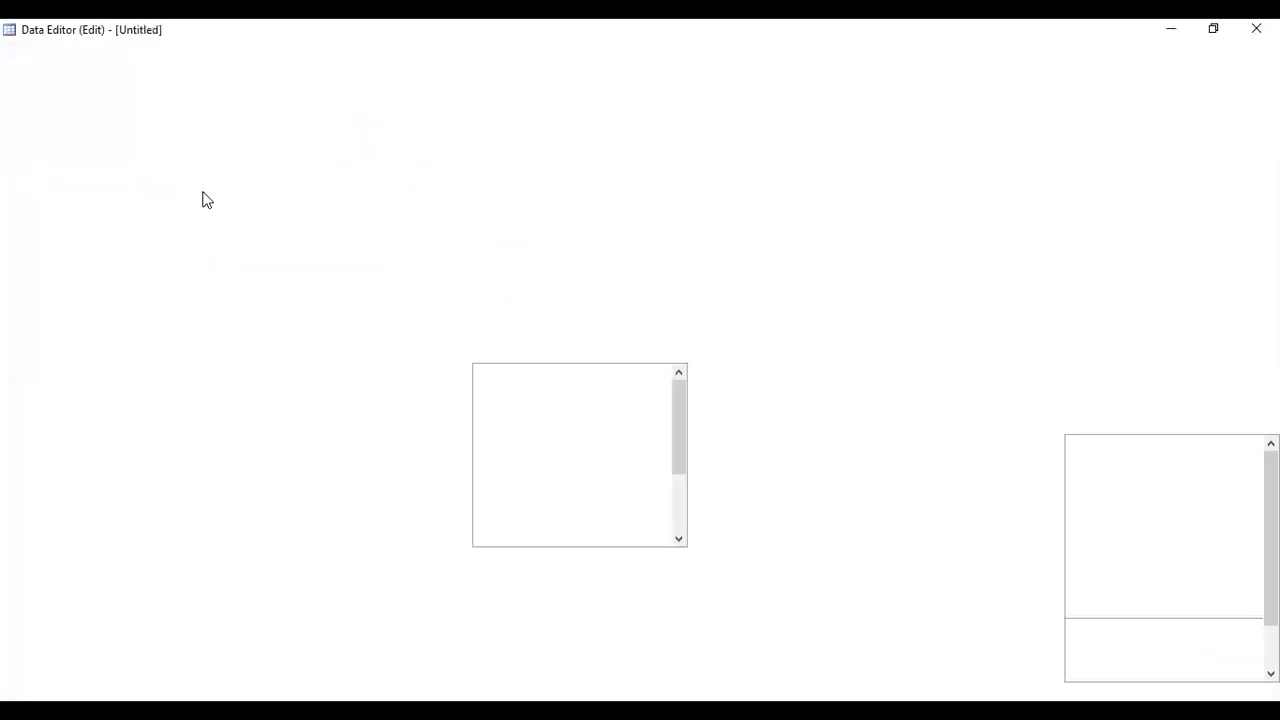
# Paste the copied exchange-rate data with its first row as variable names, and rename the variable to kurs
pyautogui.hotkey('ctrl', 'v')
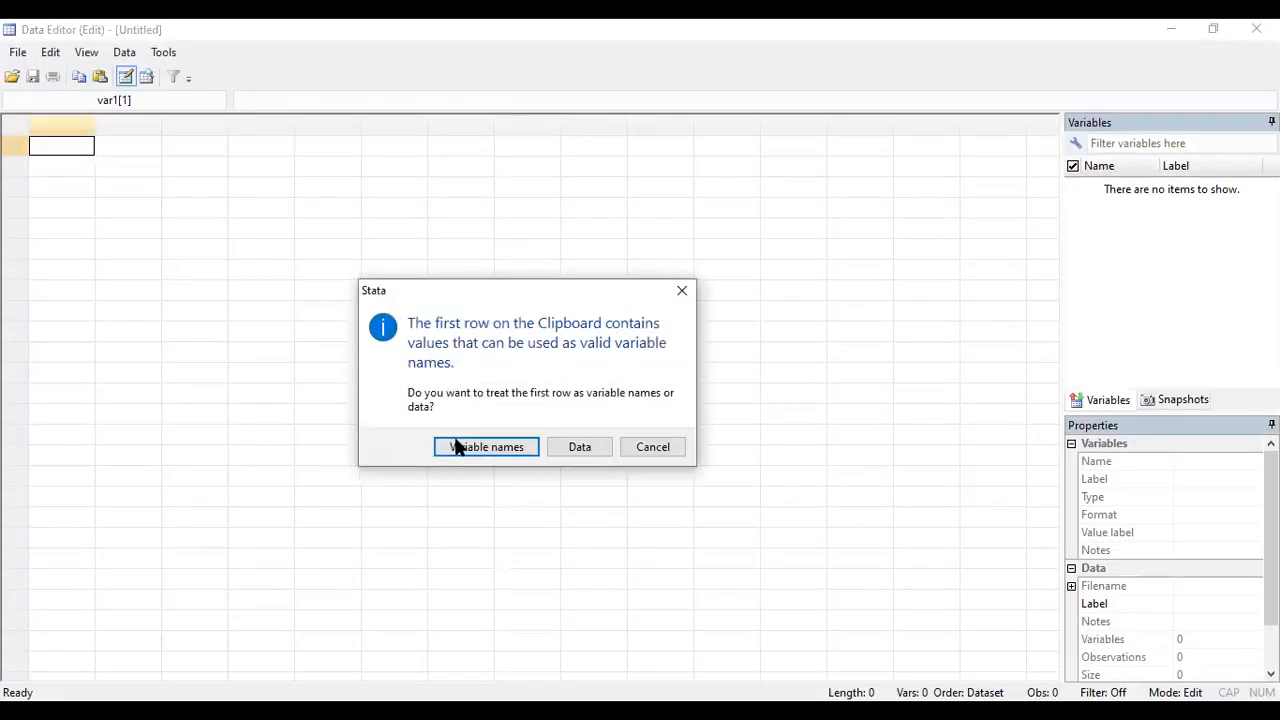
pyautogui.click(467, 447)
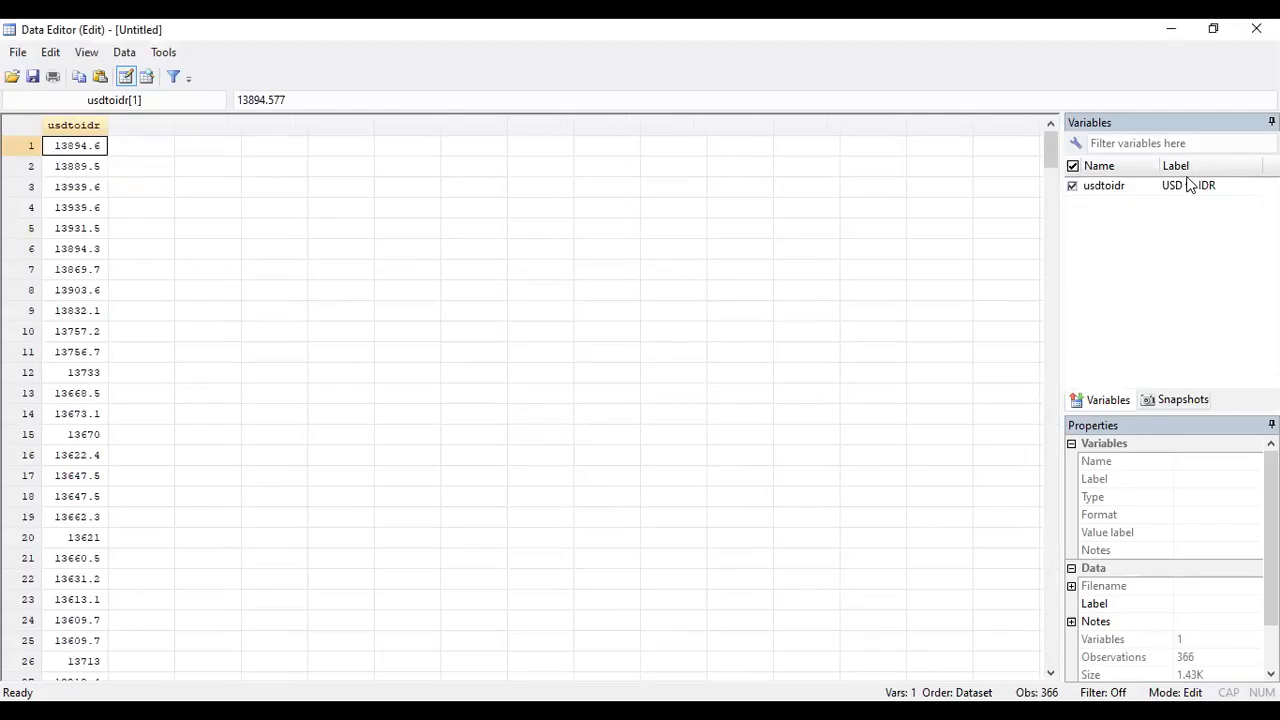
pyautogui.click(1101, 187)
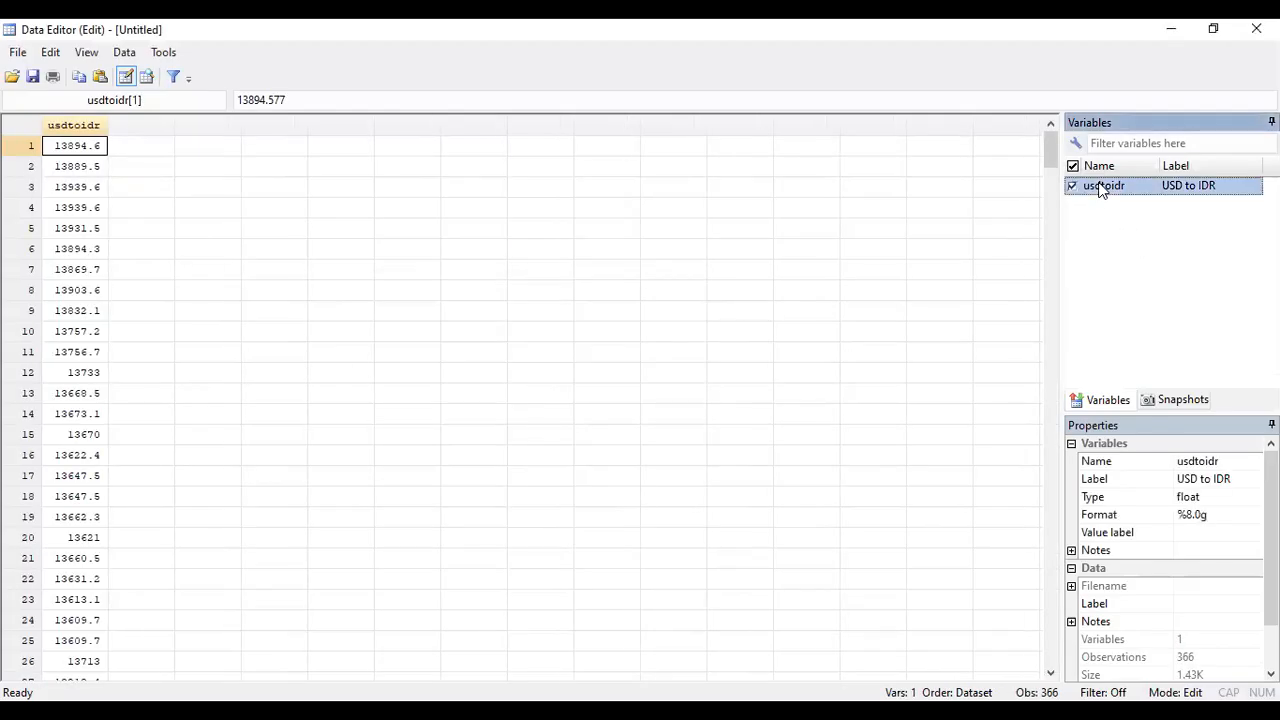
pyautogui.click(1222, 463)
pyautogui.doubleClick(1222, 463)
pyautogui.write('kurs')
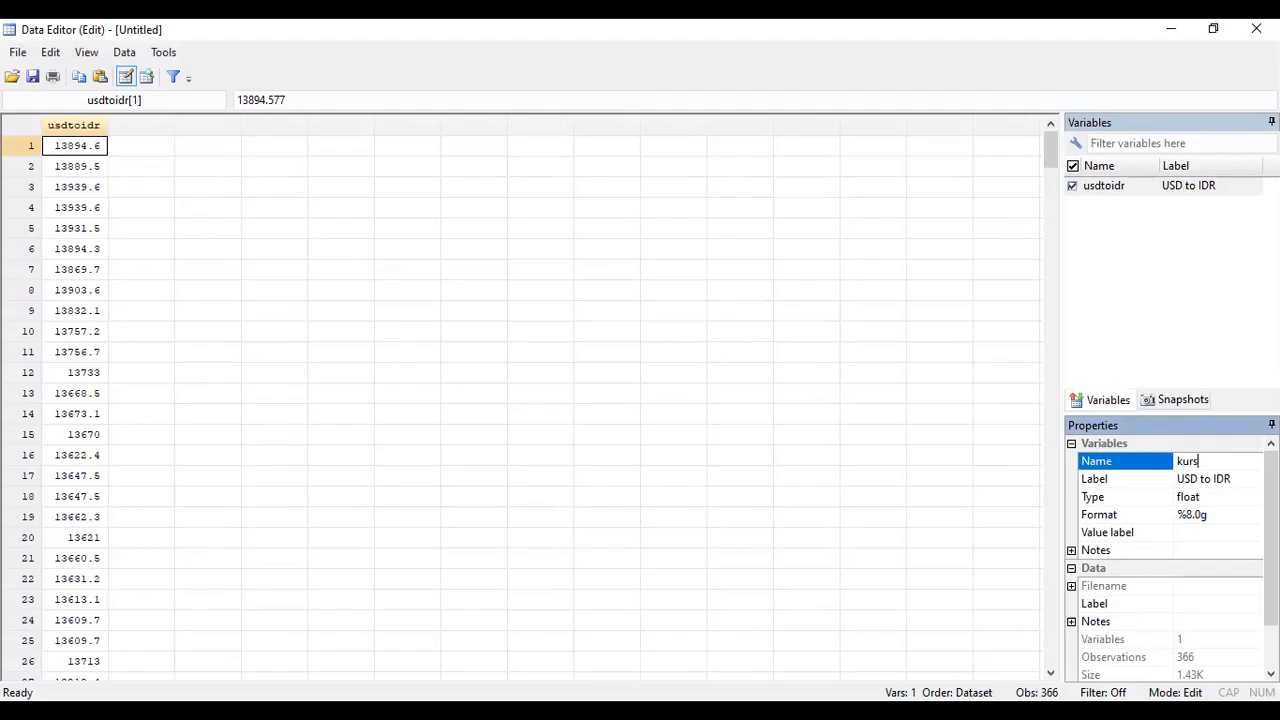
pyautogui.press('Return')
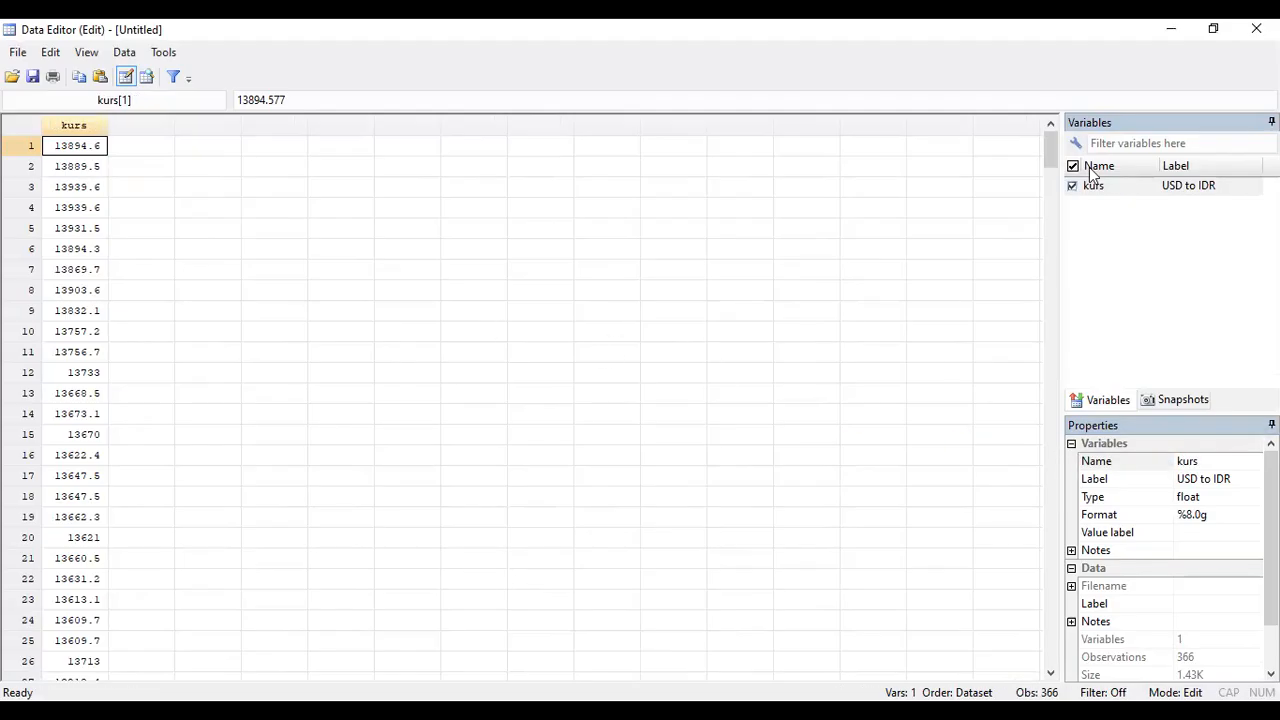
# Generate a variable t holding each observation's number (_n)
pyautogui.click(1165, 33)
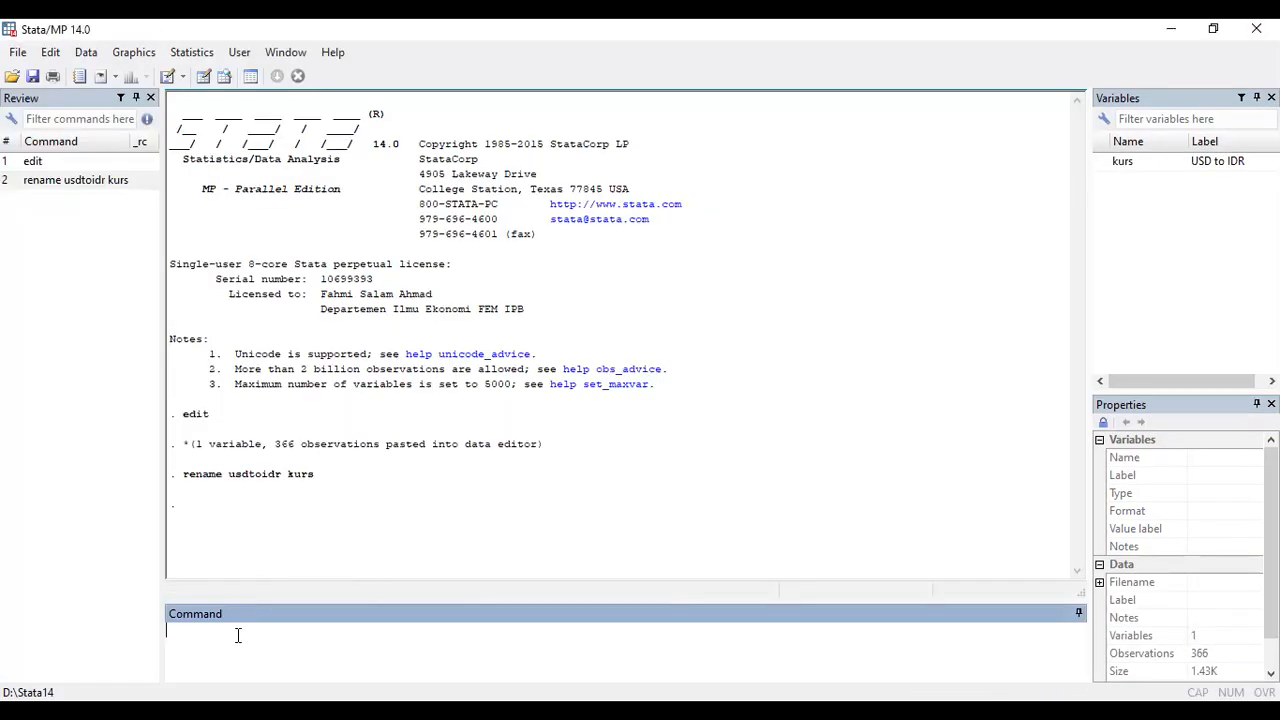
pyautogui.moveTo(1118, 169)
pyautogui.write('gen t = _n')
pyautogui.press('Return')
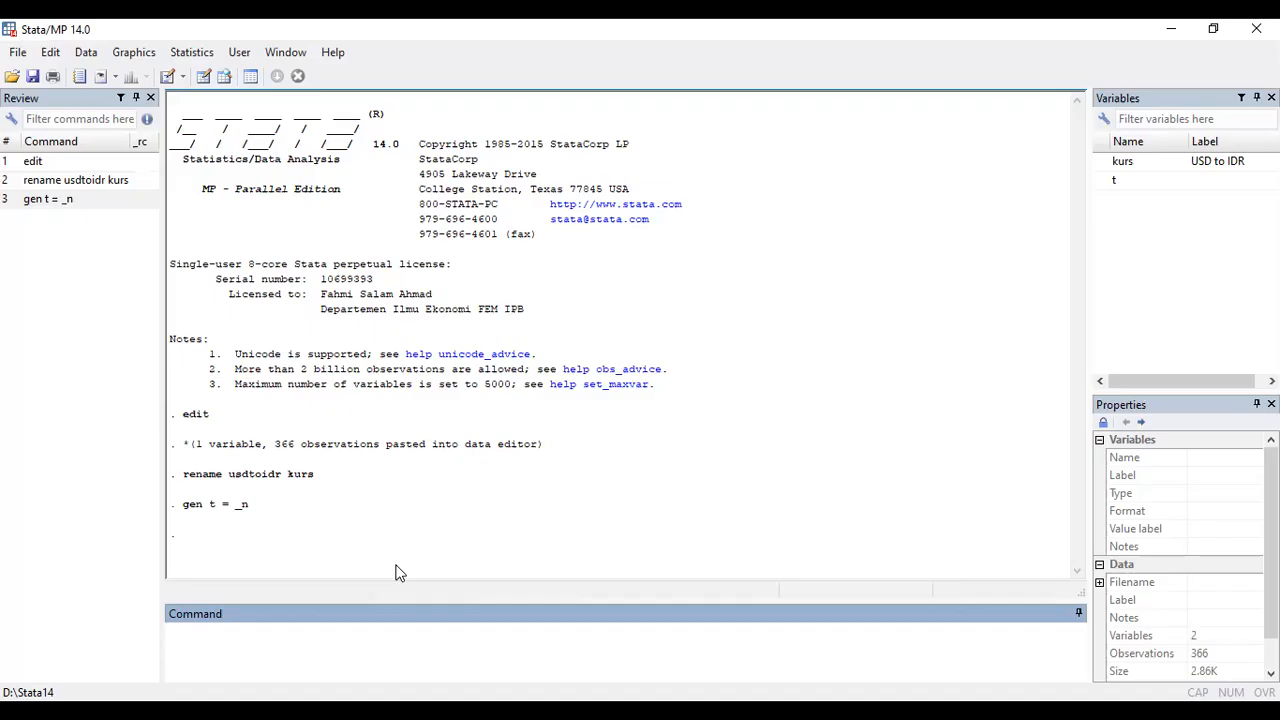
# Generate a daily date variable newt as td(1jan2020) + t - 1
pyautogui.write('gen newt')
pyautogui.write(' = ')
pyautogui.write('to')
pyautogui.write('(')
pyautogui.write('1jan20')
pyautogui.write('20) +')
pyautogui.write(' t -')
pyautogui.write(' 1')
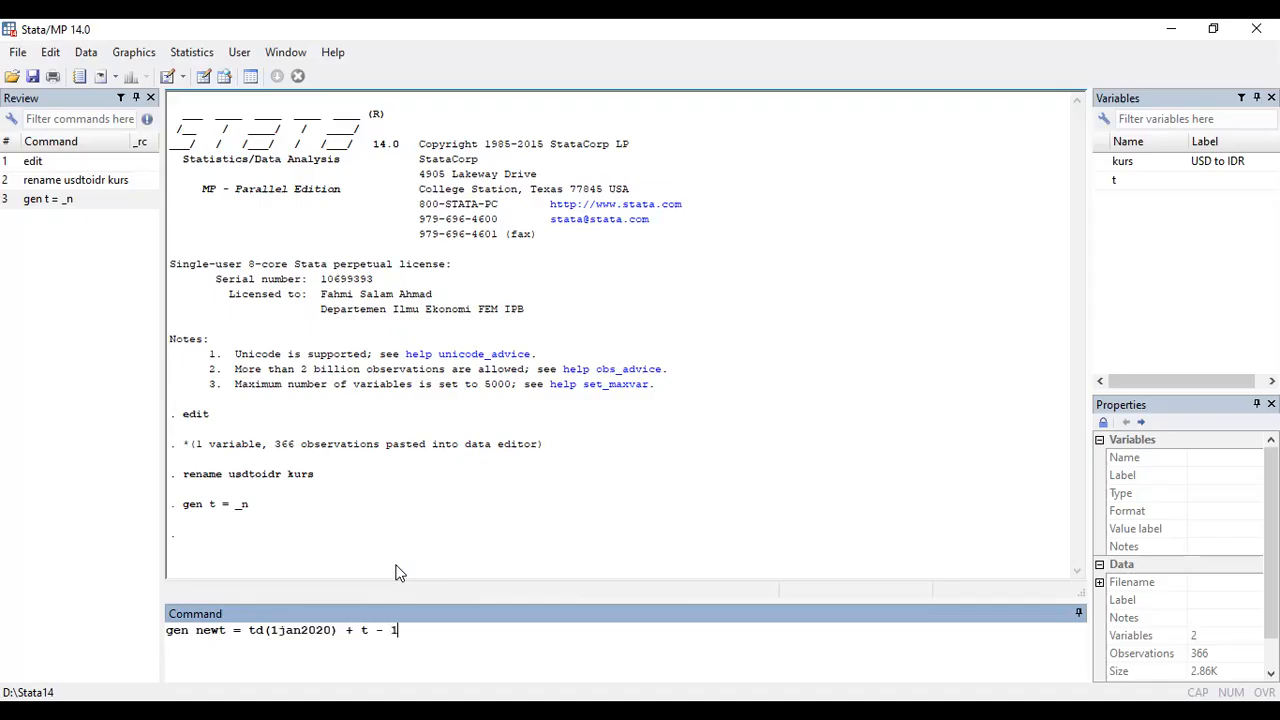
pyautogui.press('Return')
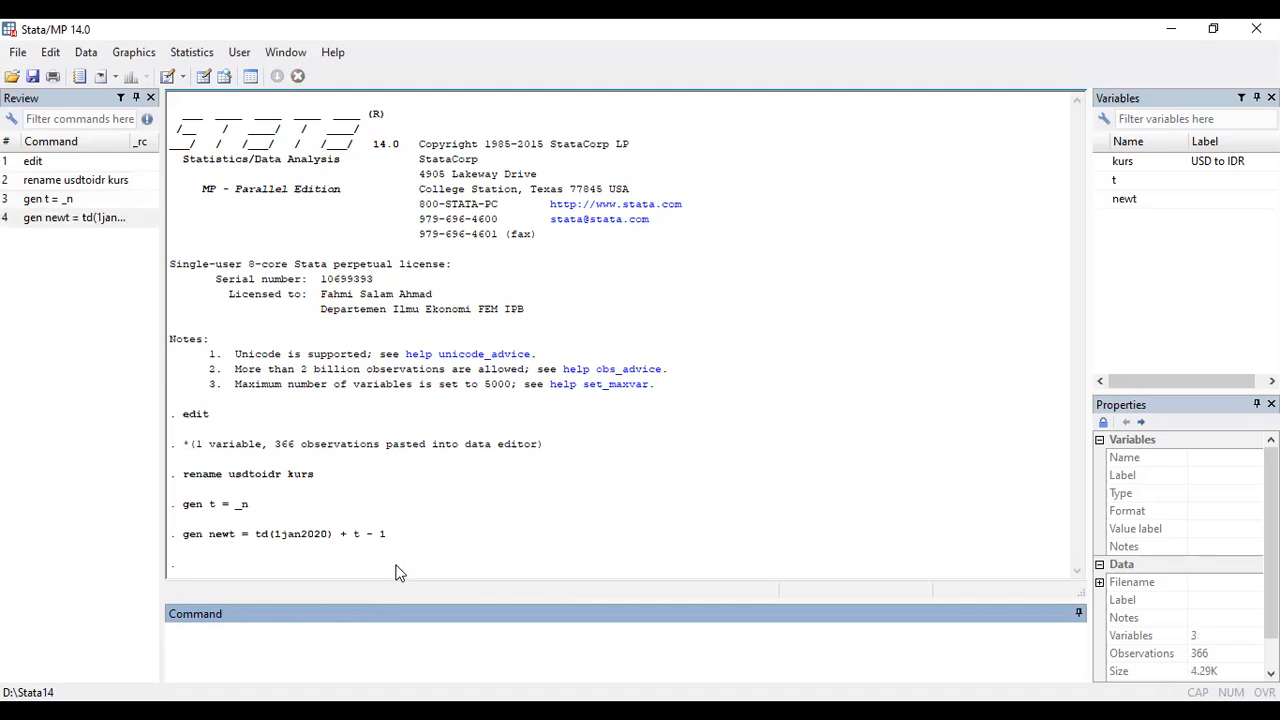
# Apply the %td daily date format to newt and check the dates in the Data Editor
pyautogui.write('format %td newt')
pyautogui.press('Return')
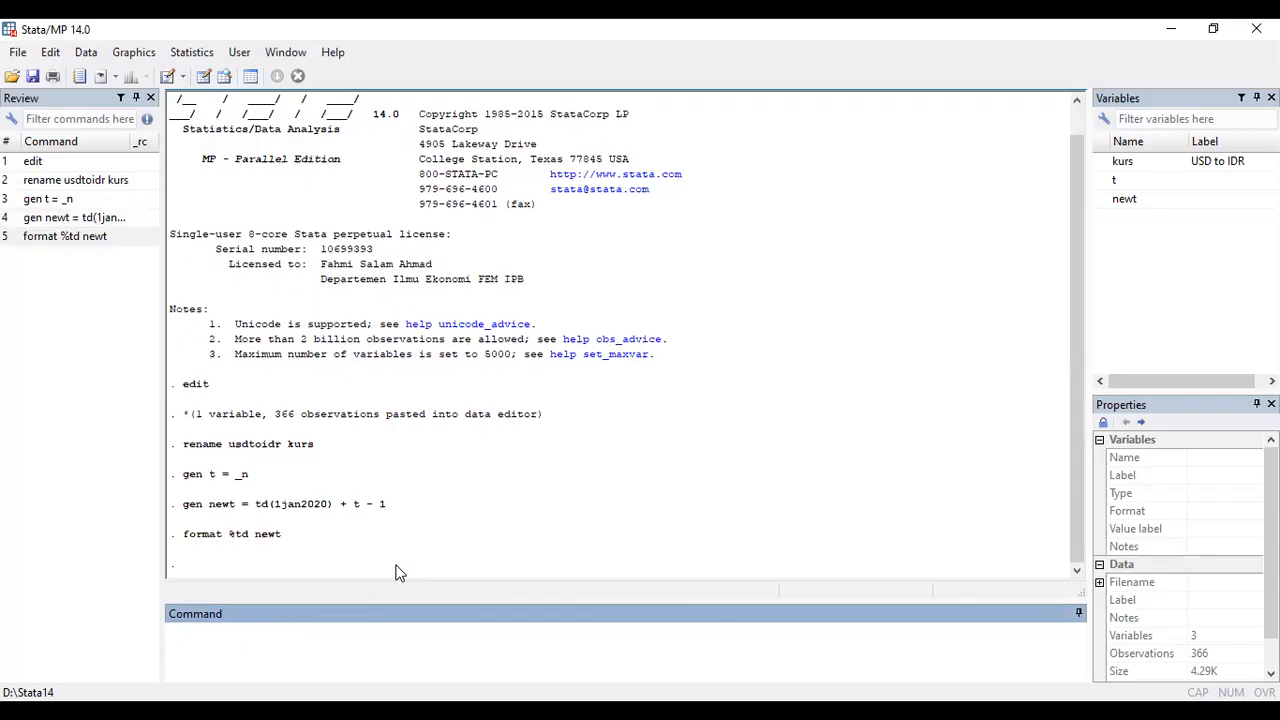
pyautogui.hotkey('alt', 'Tab')
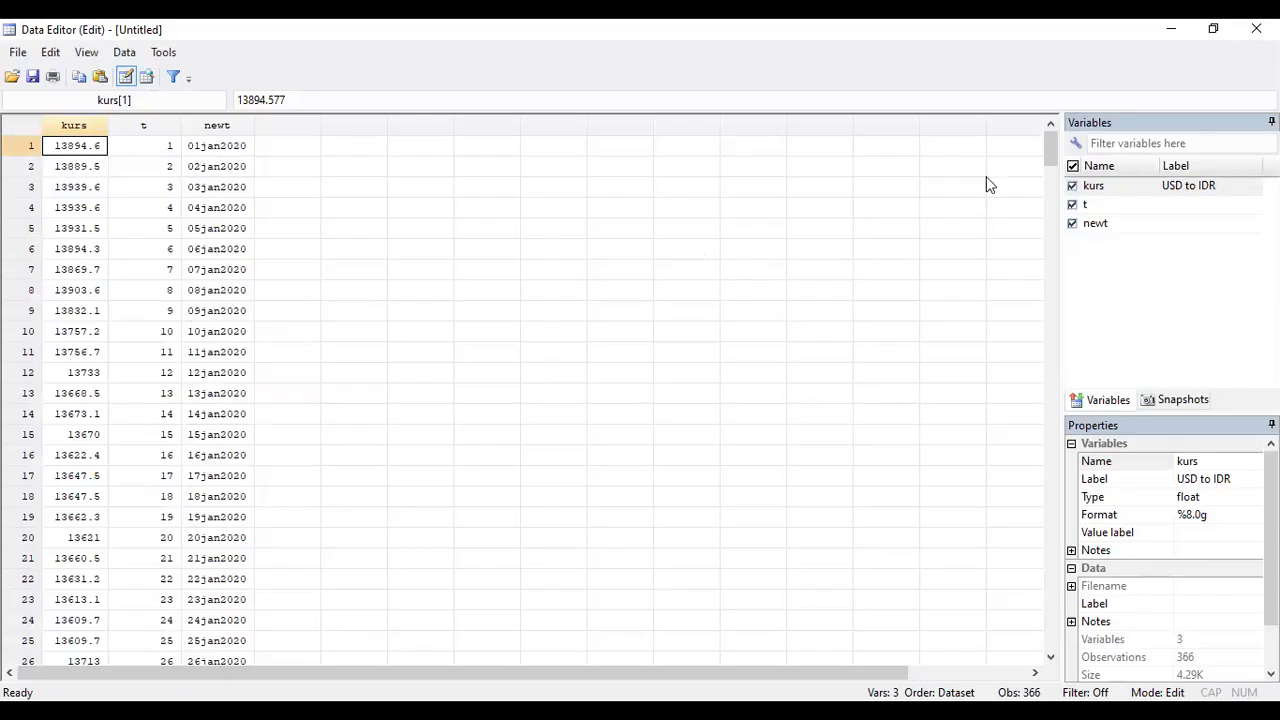
pyautogui.moveTo(1051, 150); pyautogui.dragTo(1186, 40)
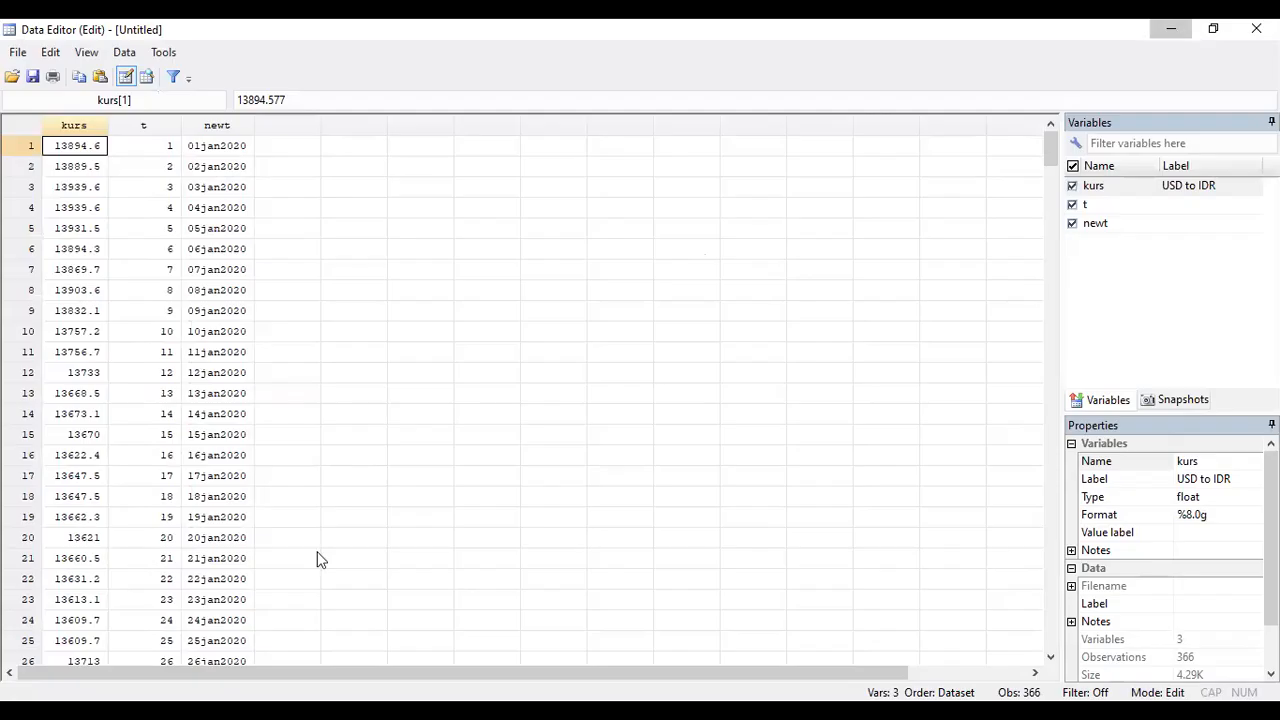
# Declare the dataset as a time series with newt as the time variable using tsset
pyautogui.click(1171, 28)
pyautogui.click(258, 630)
pyautogui.write('tsset new')
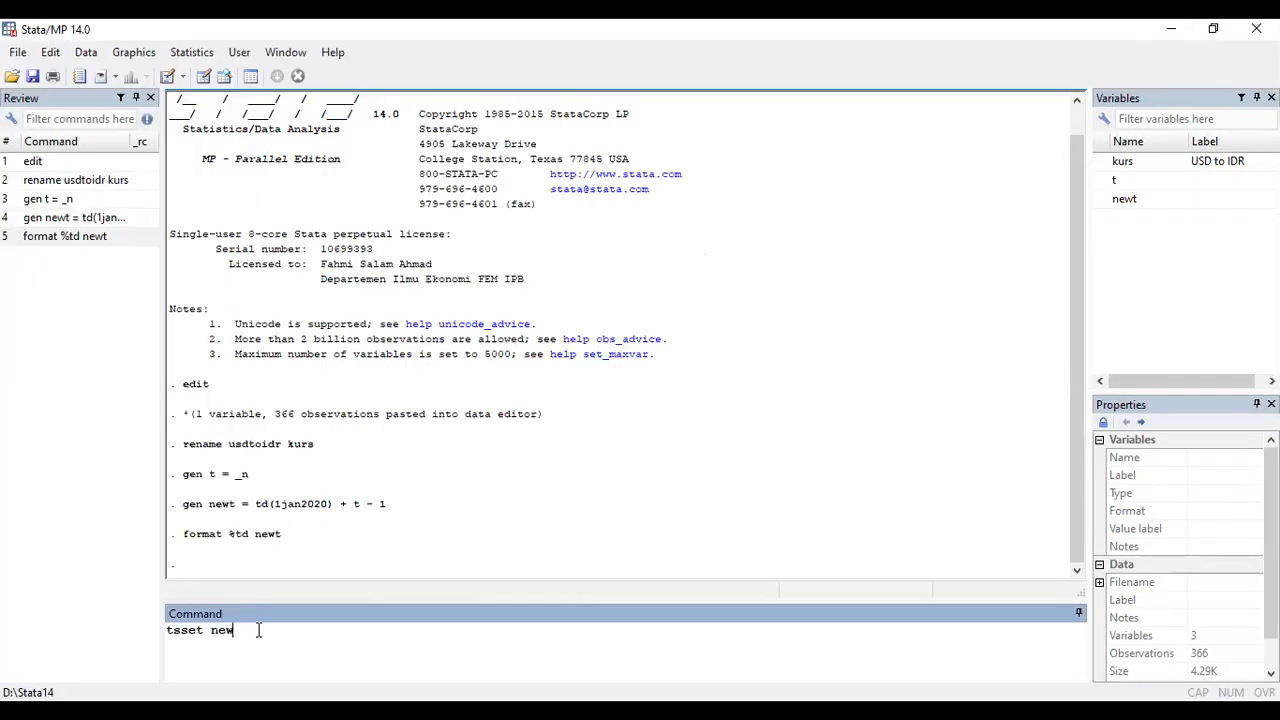
pyautogui.write('t')
pyautogui.press('Return')
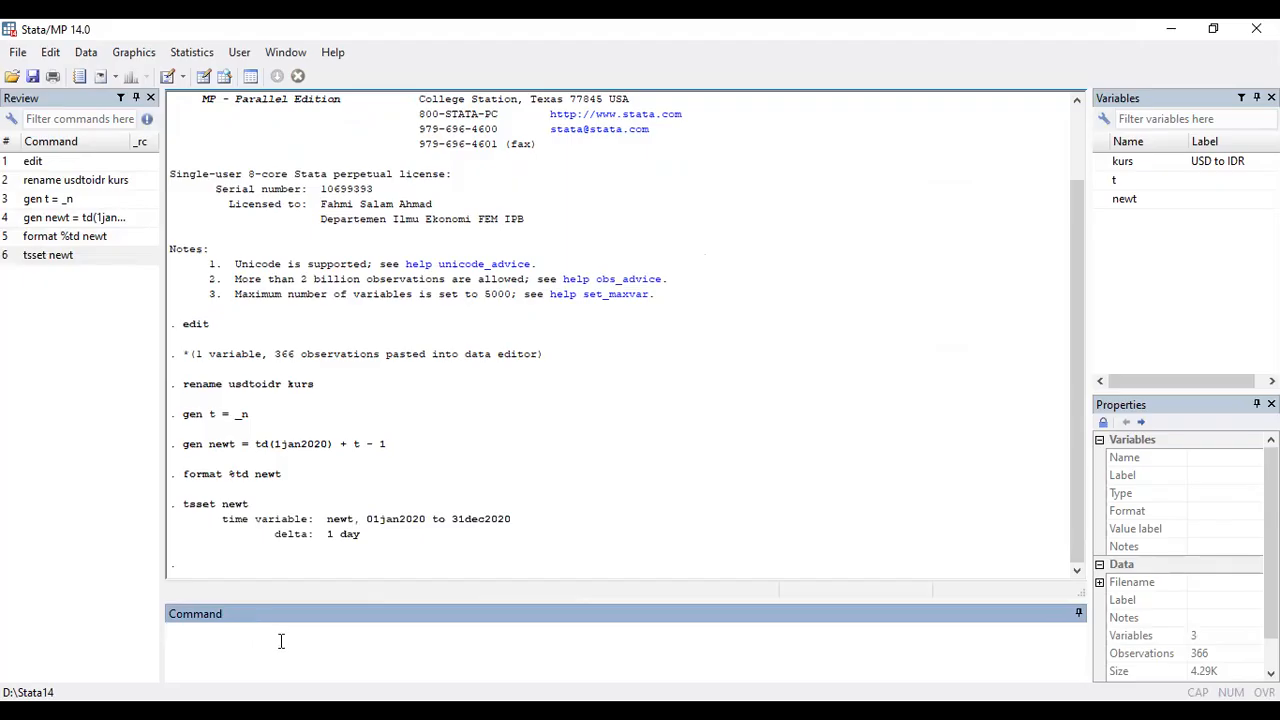
# Plot kurs over time with twoway (tsline kurs), and return to the main window
pyautogui.write('twoway (tsline kurs)')
pyautogui.press('Return')
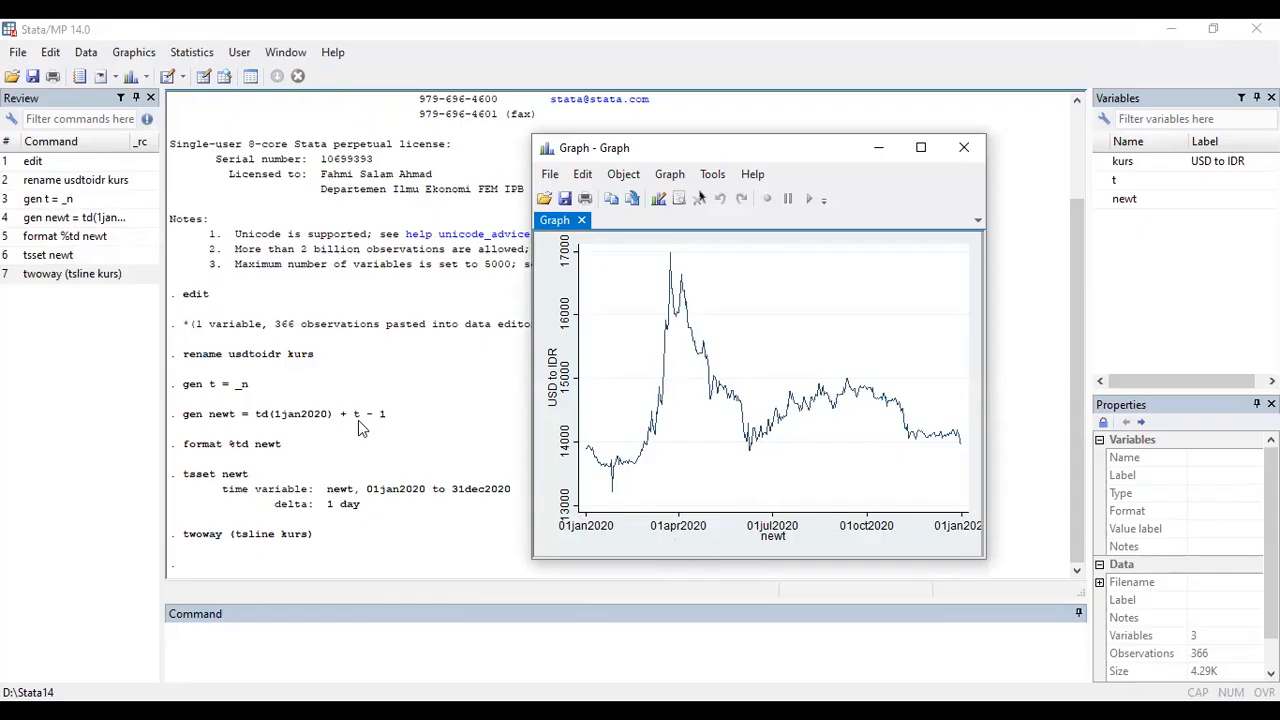
pyautogui.click(337, 520)
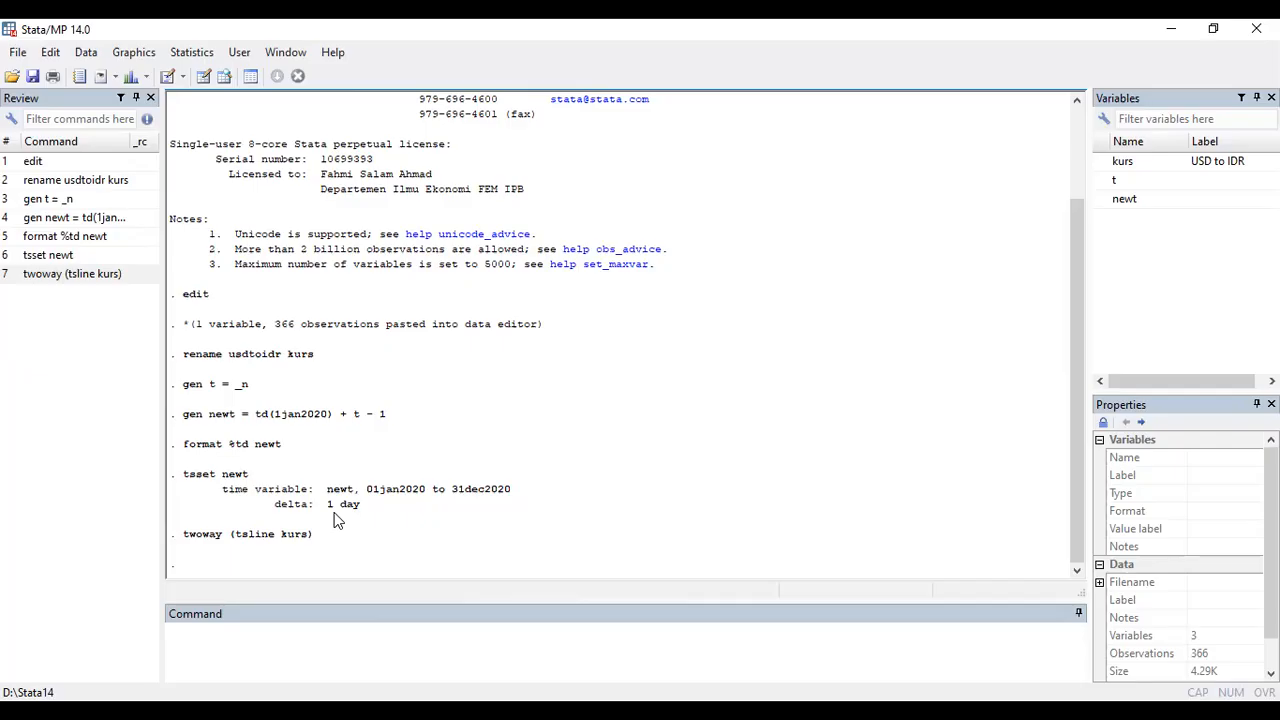
# Run the Dickey-Fuller unit root test on kurs in levels and check its p-value
pyautogui.write('dfu')
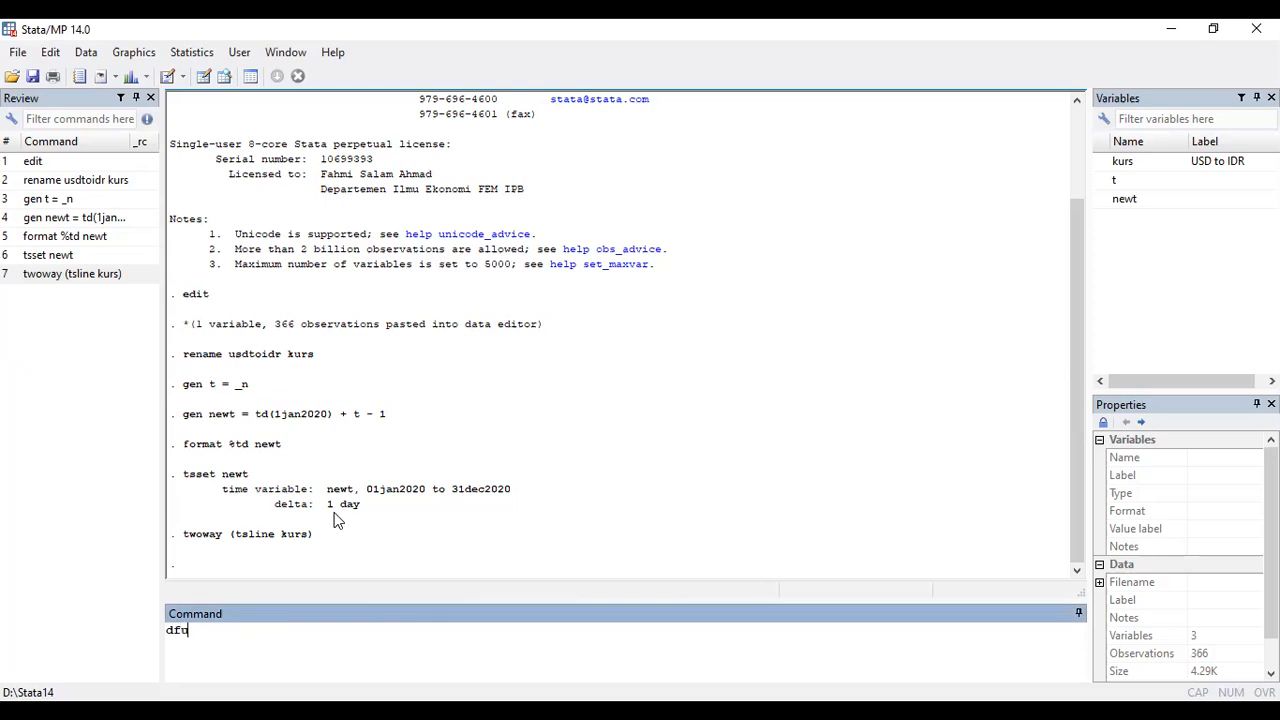
pyautogui.write('ller kurs')
pyautogui.press('Return')
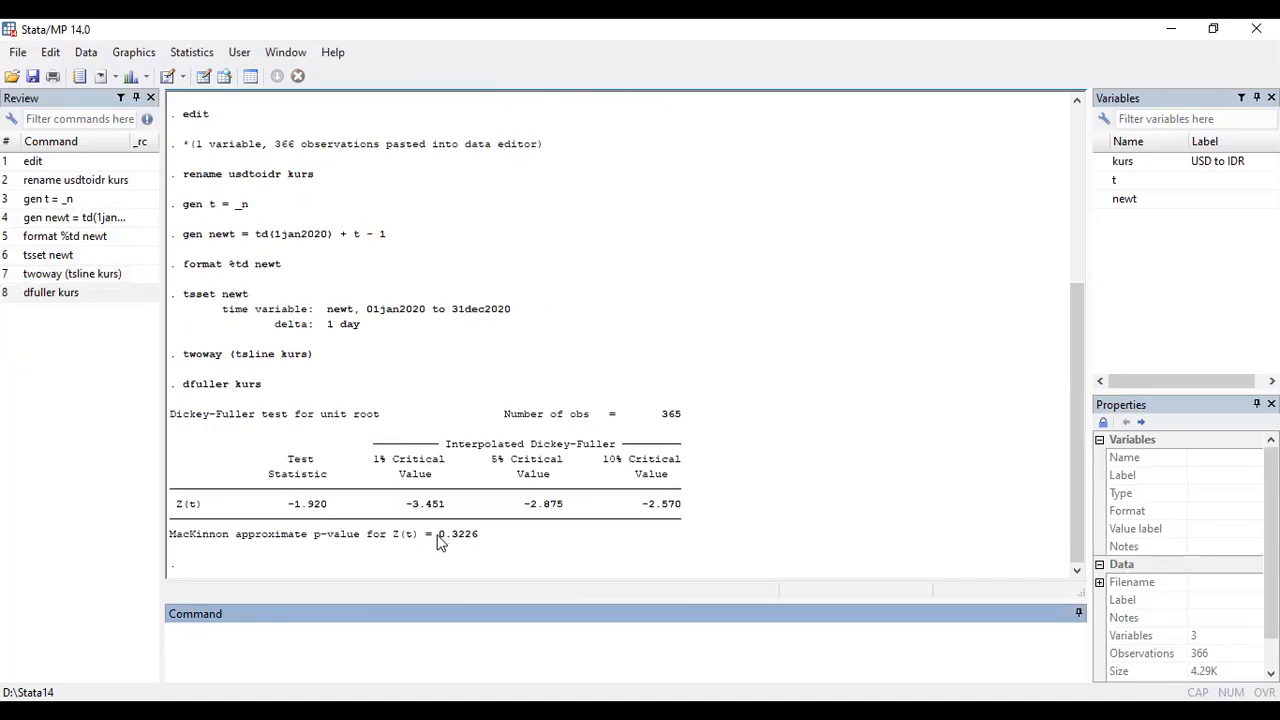
pyautogui.moveTo(437, 535); pyautogui.dragTo(478, 540)
pyautogui.click(478, 540)
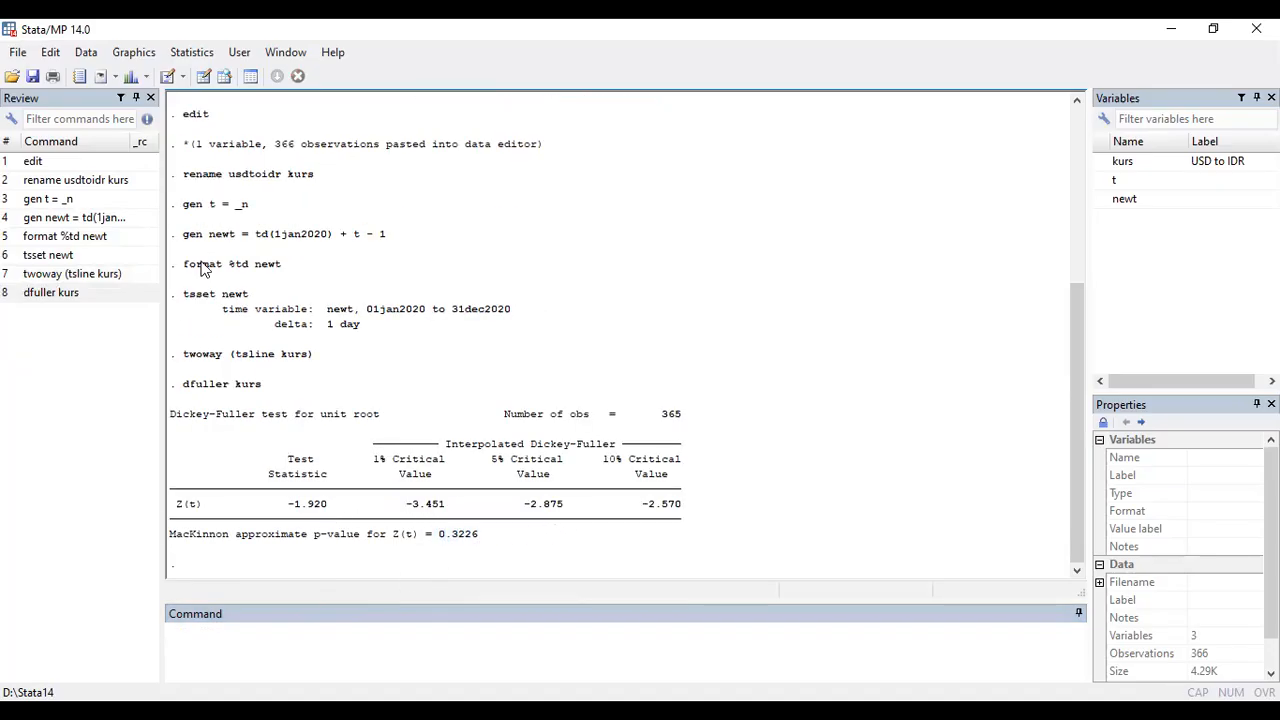
# Run the Dickey-Fuller test on the first difference, D.kurs, by adapting the earlier dfuller command
pyautogui.click(58, 296)
pyautogui.click(227, 630)
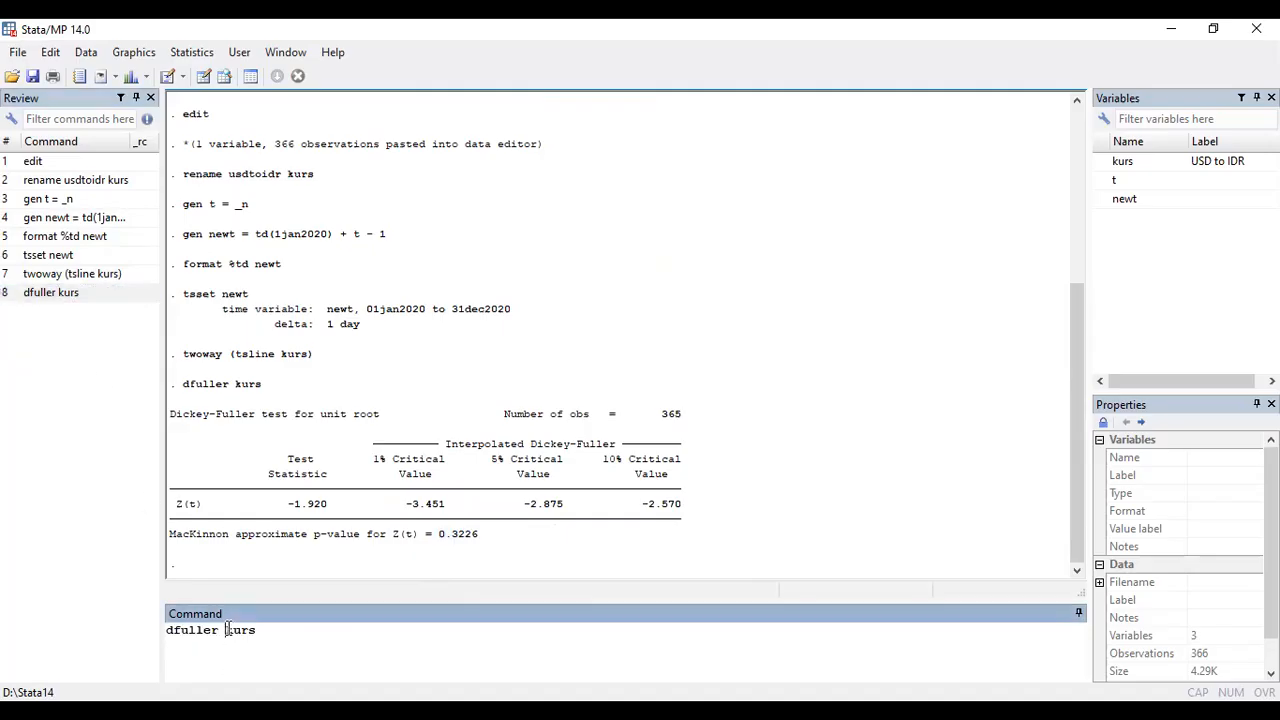
pyautogui.write('D.')
pyautogui.press('Return')
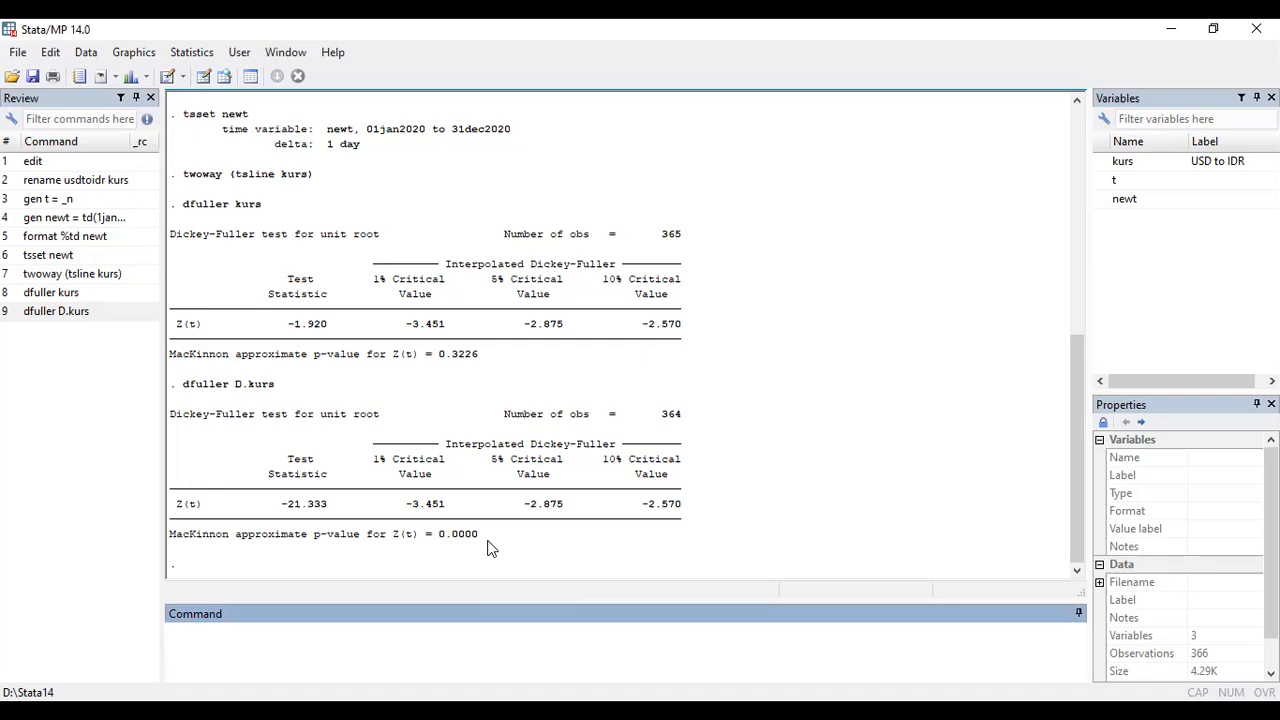
# Plot the autocorrelations of D.kurs with the ac command, and return to the main window
pyautogui.write('ac D.kurs')
pyautogui.press('Return')
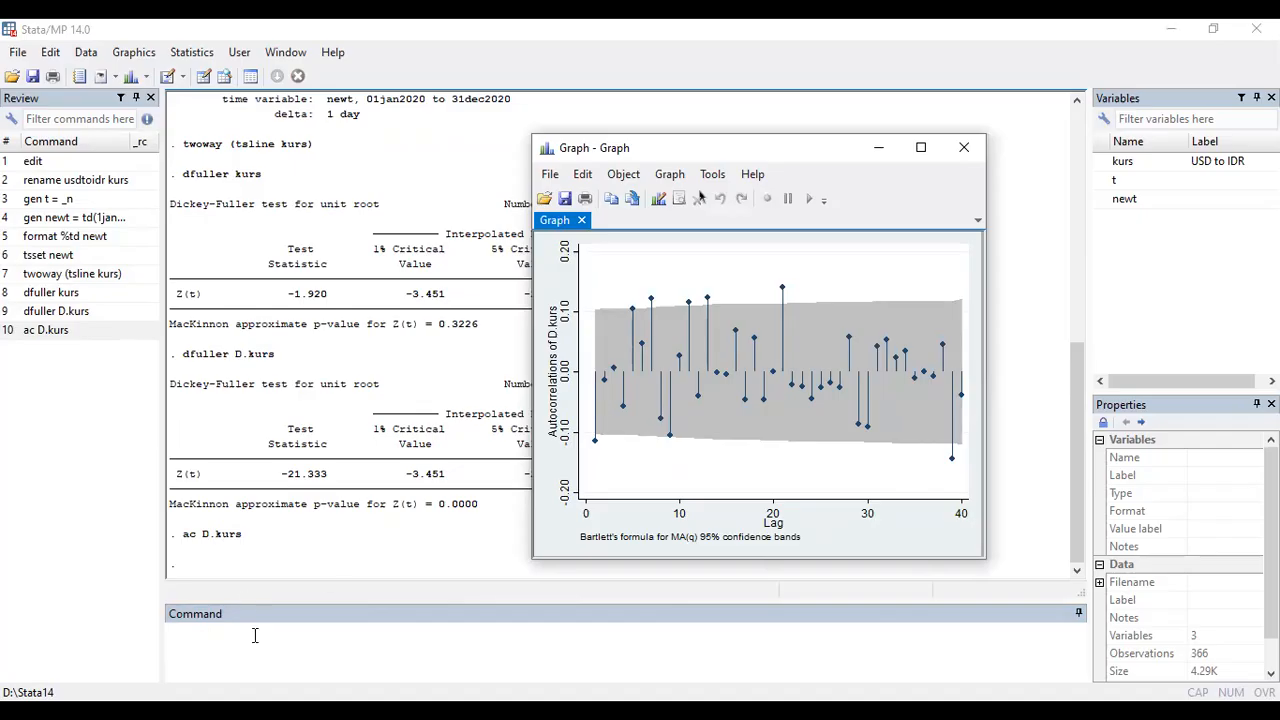
pyautogui.click(280, 596)
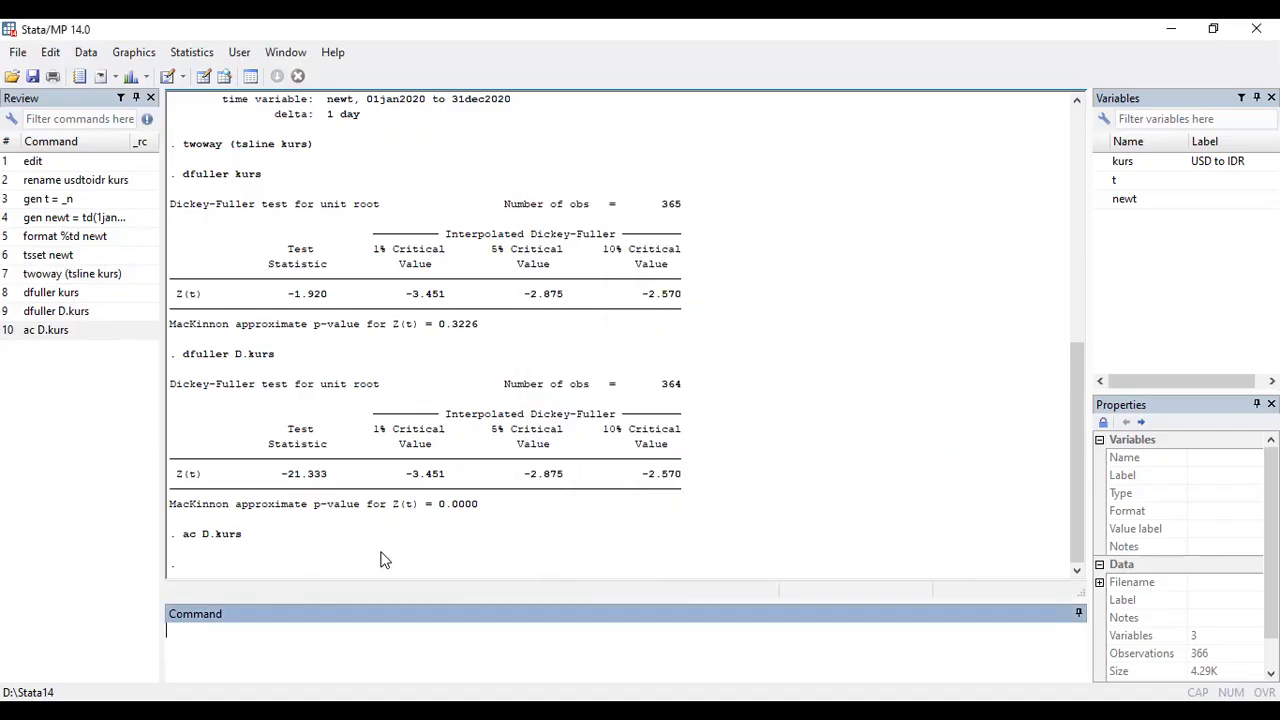
# Plot the partial autocorrelations of D.kurs with the pac command
pyautogui.write('pac D.')
pyautogui.press('BackSpace')
pyautogui.press('BackSpace')
pyautogui.write('D')
pyautogui.press('BackSpace')
pyautogui.write('D.kurs')
pyautogui.press('Return')
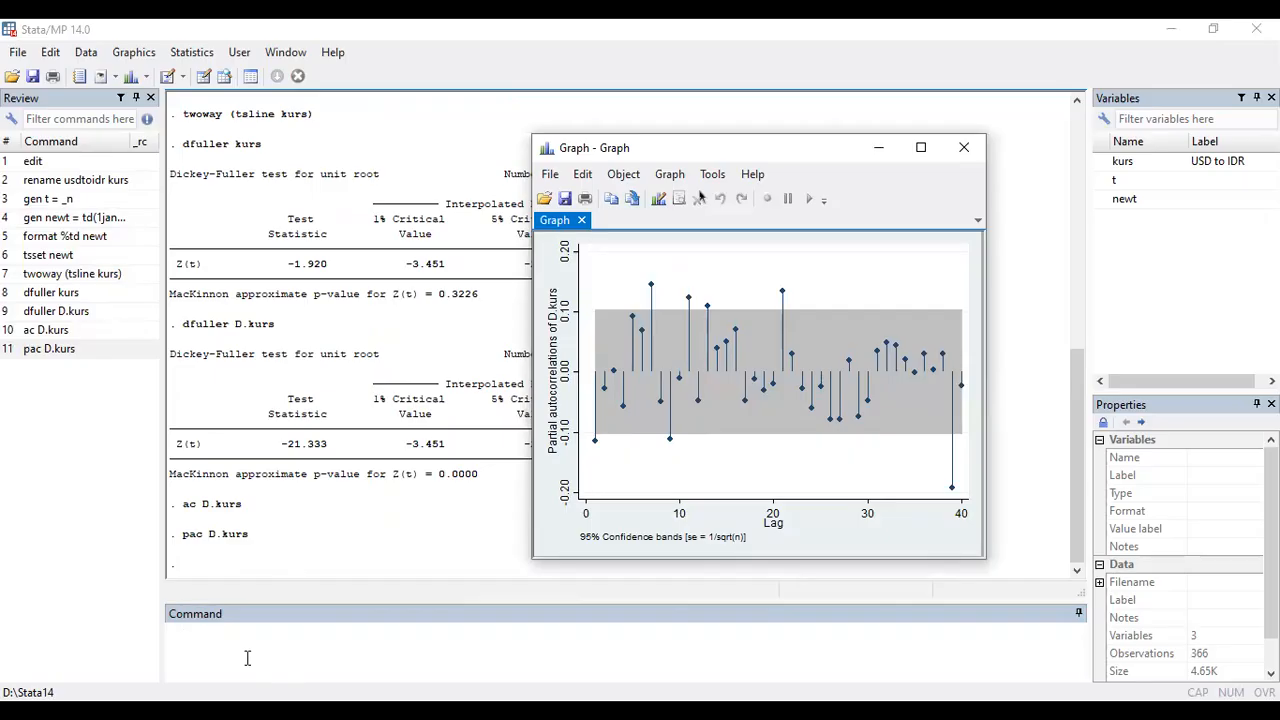
# Estimate an ARIMA(1,1,0) model for kurs with the nolog option
pyautogui.click(566, 626)
pyautogui.write('arima')
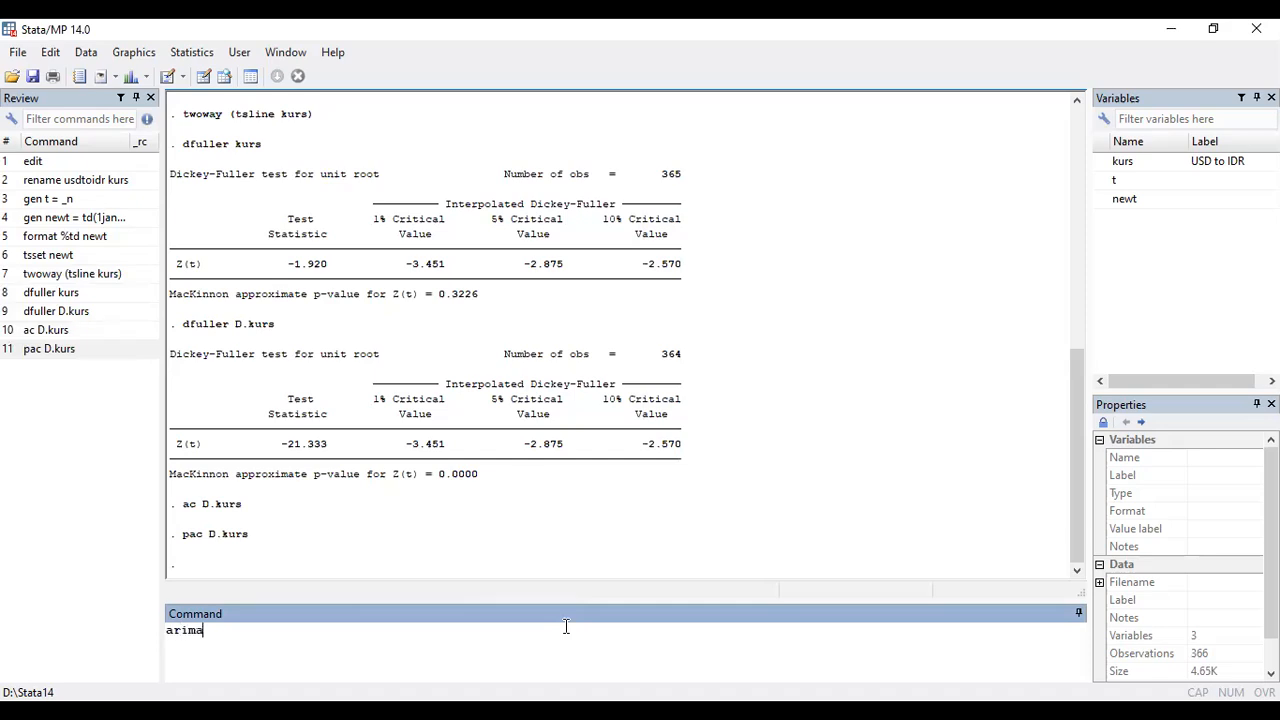
pyautogui.write(' kurs, arima(1,1,0) nolog')
pyautogui.press('Return')
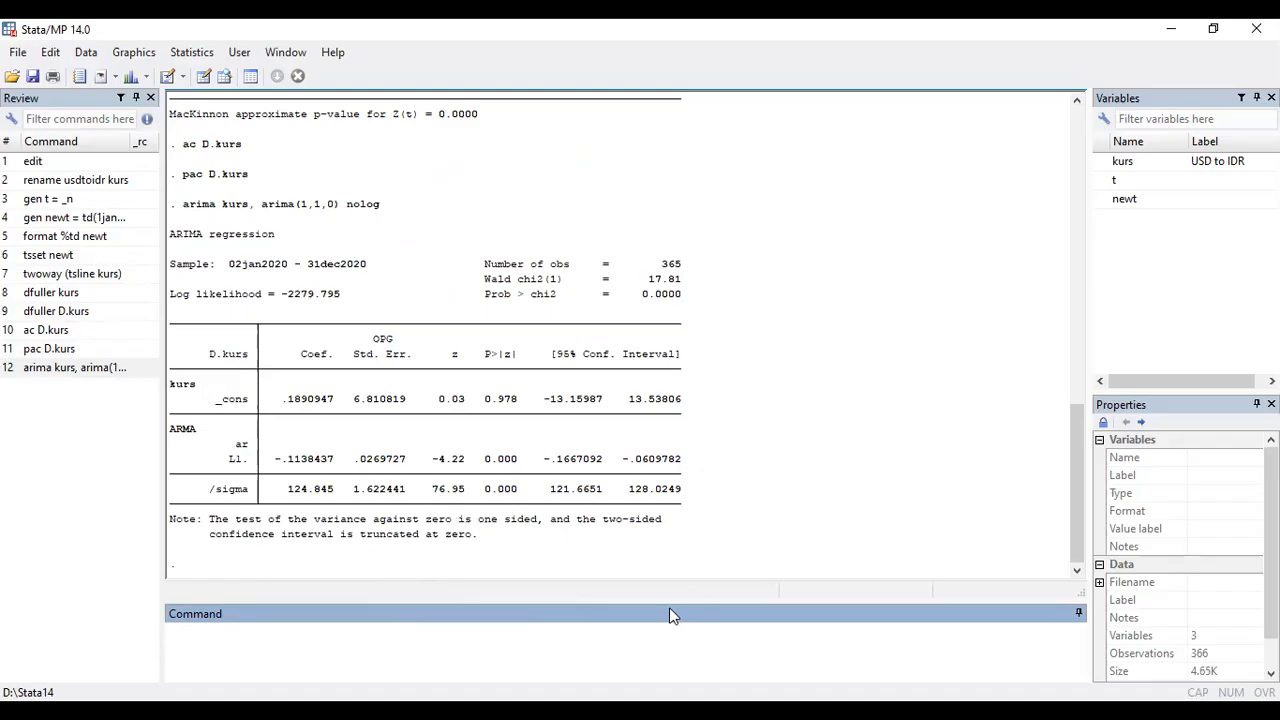
# Compute the information criteria of the ARIMA(1,1,0) model with estat ic, and check the AR term's significance
pyautogui.write('estat ic')
pyautogui.press('Return')
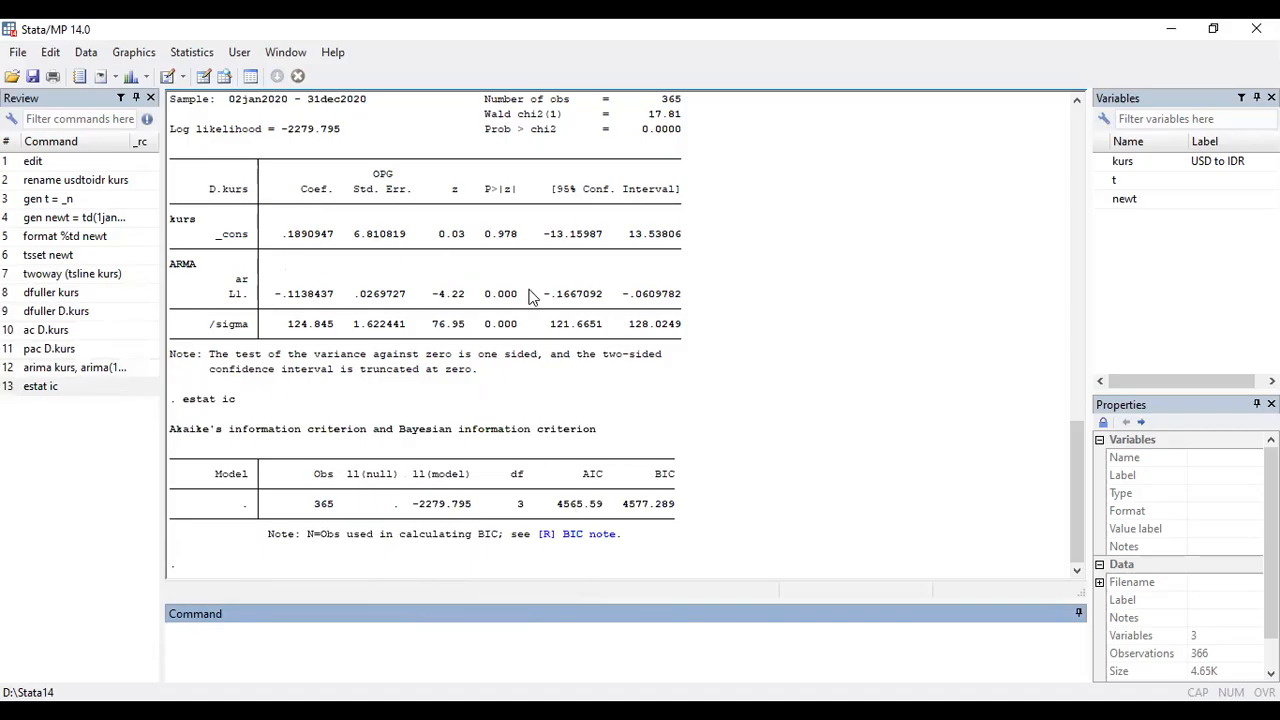
pyautogui.moveTo(517, 297); pyautogui.dragTo(451, 297)
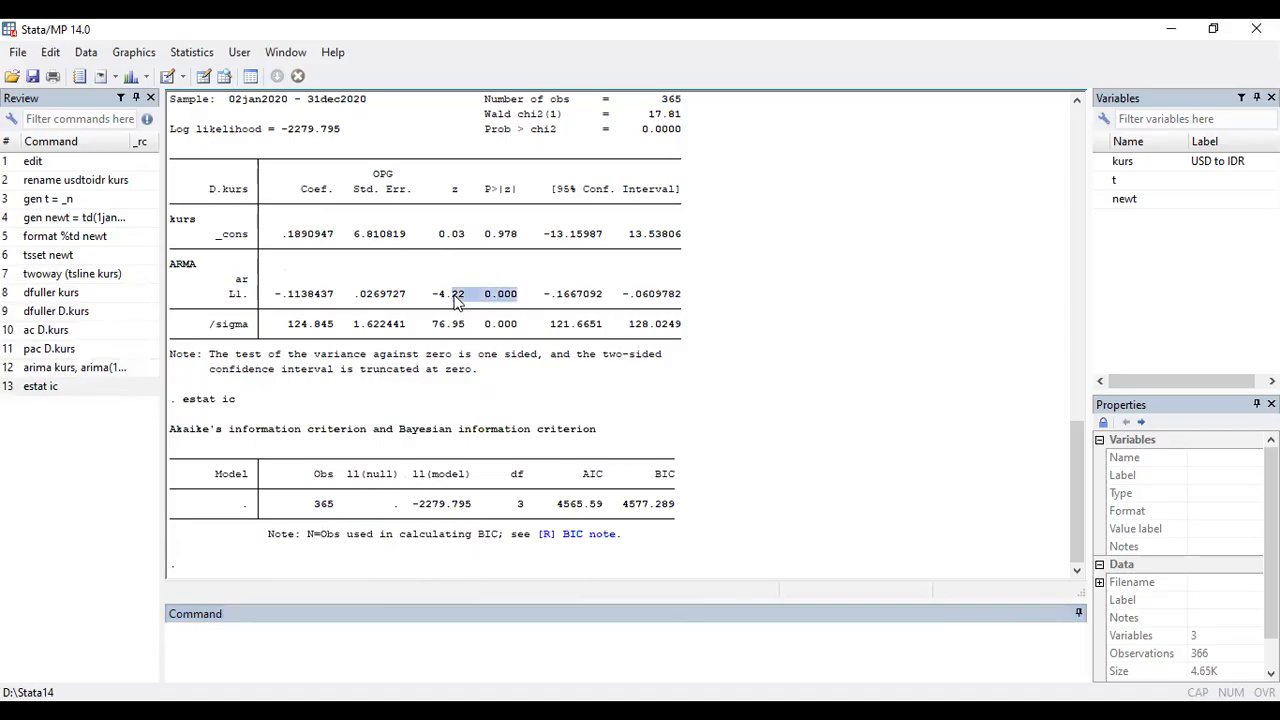
pyautogui.click(525, 283)
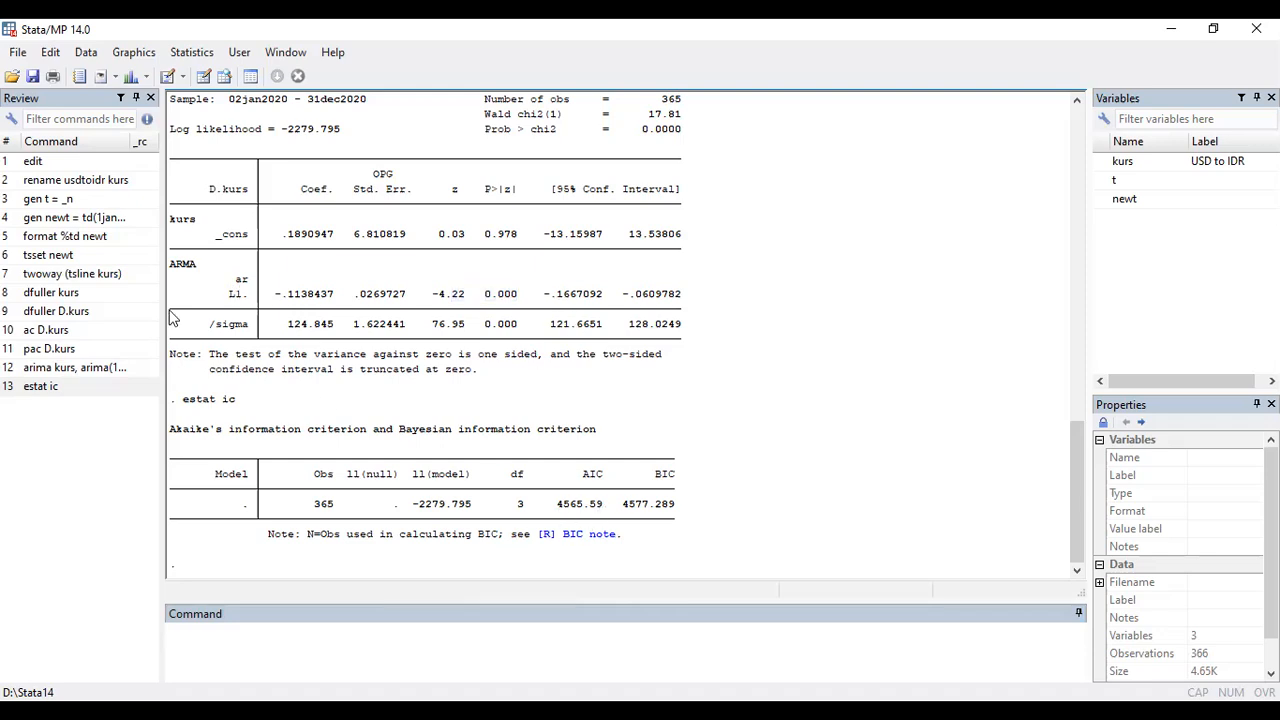
# Adapt the earlier arima command to estimate an ARIMA(0,1,1) model for kurs with nolog
pyautogui.click(100, 369)
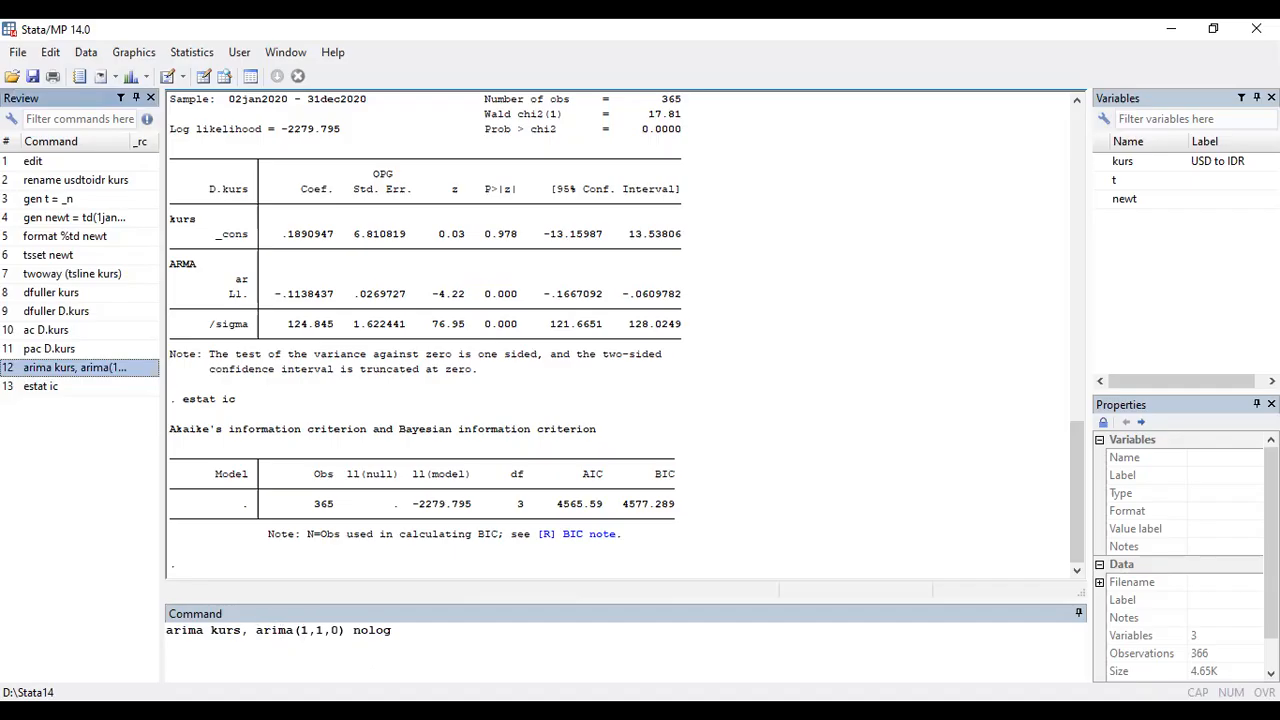
pyautogui.click(308, 630)
pyautogui.press('BackSpace')
pyautogui.write('0')
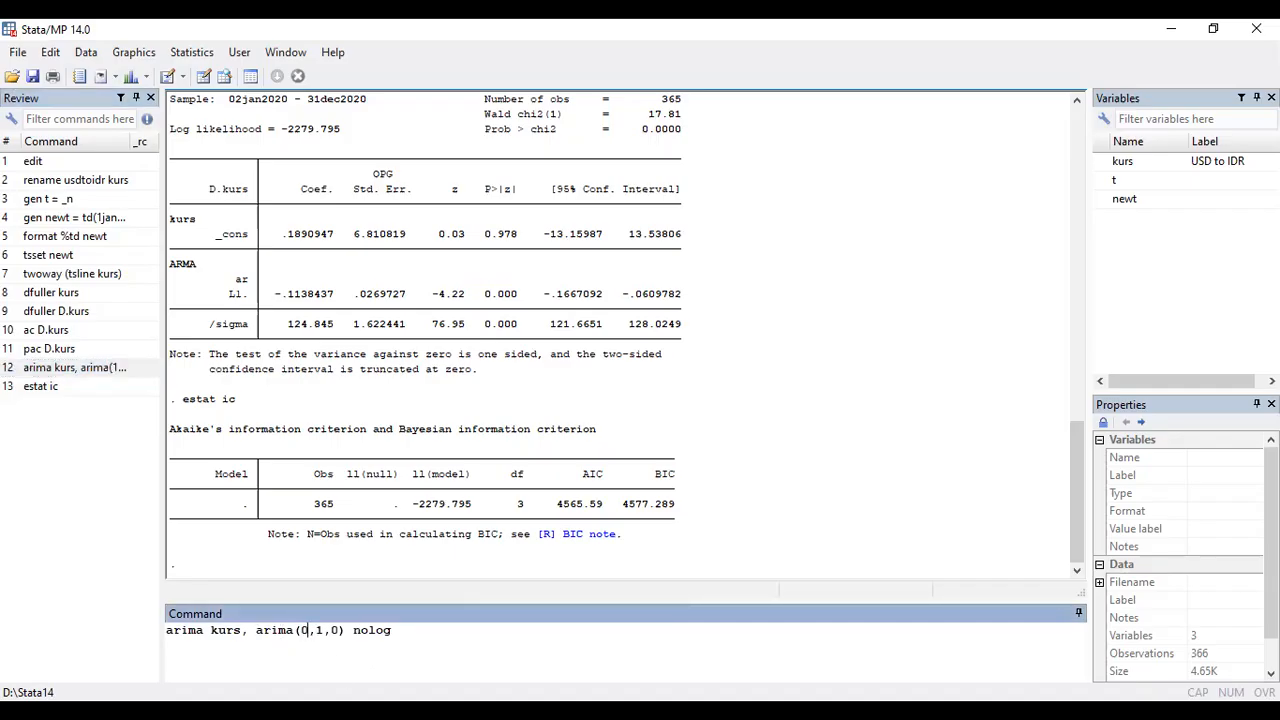
pyautogui.press('Delete')
pyautogui.write('1')
pyautogui.press('Return')
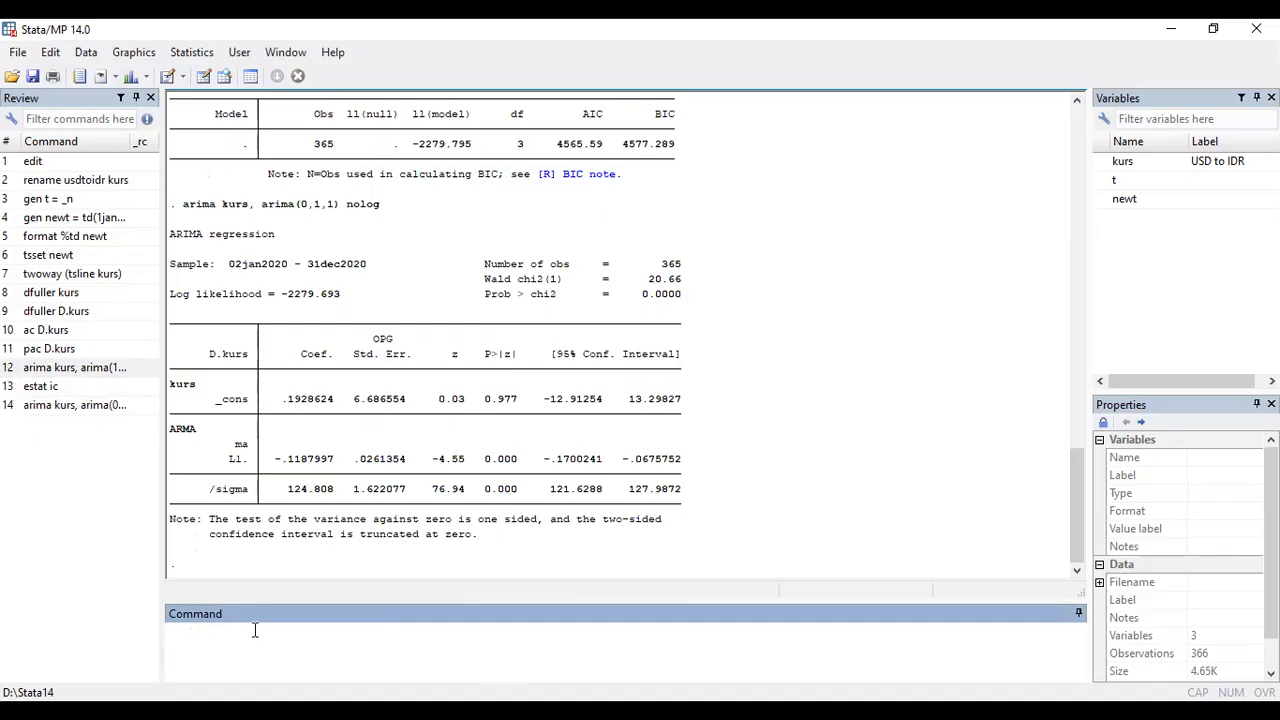
# Compute the information criteria of the ARIMA(0,1,1) model with estat ic, and check the AIC value
pyautogui.write('estat ic')
pyautogui.press('Return')
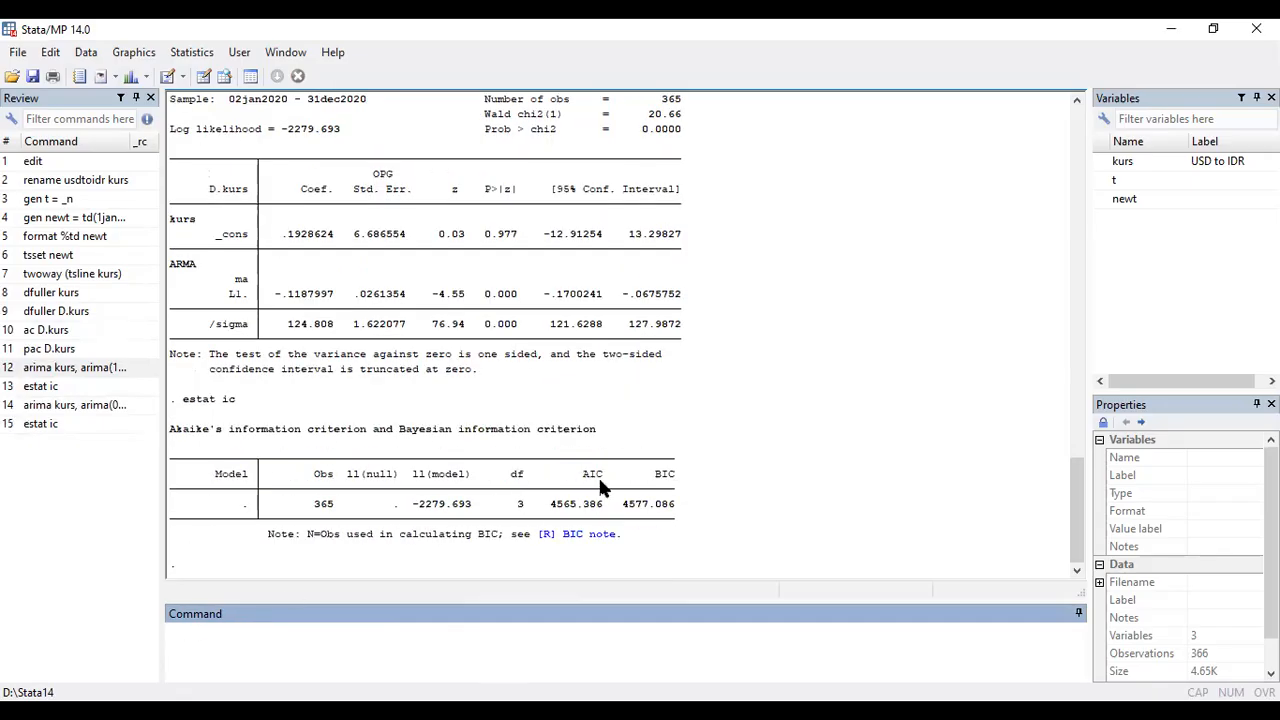
pyautogui.moveTo(1077, 466); pyautogui.dragTo(1077, 498)
pyautogui.moveTo(610, 508); pyautogui.dragTo(549, 512)
pyautogui.click(549, 512)
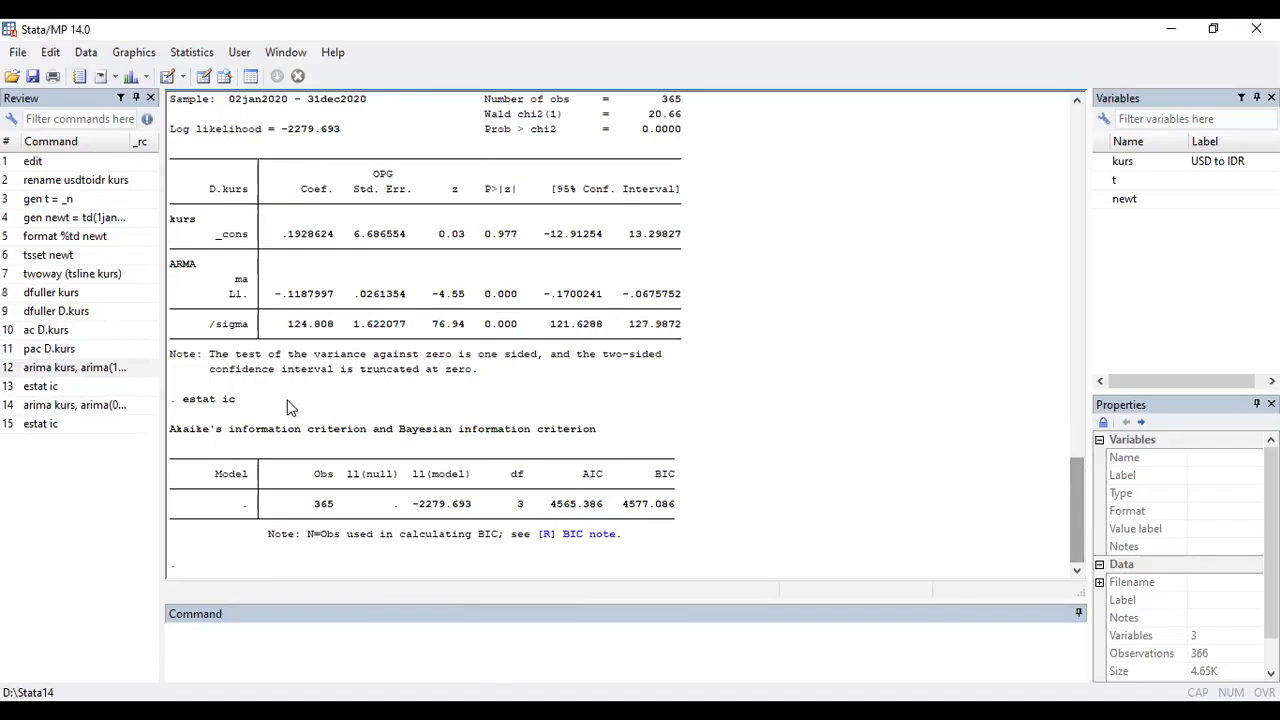
# Adapt the earlier ARIMA(0,1,1) command to estimate an ARIMA(1,1,1) model for kurs with the nolog option
pyautogui.click(85, 405)
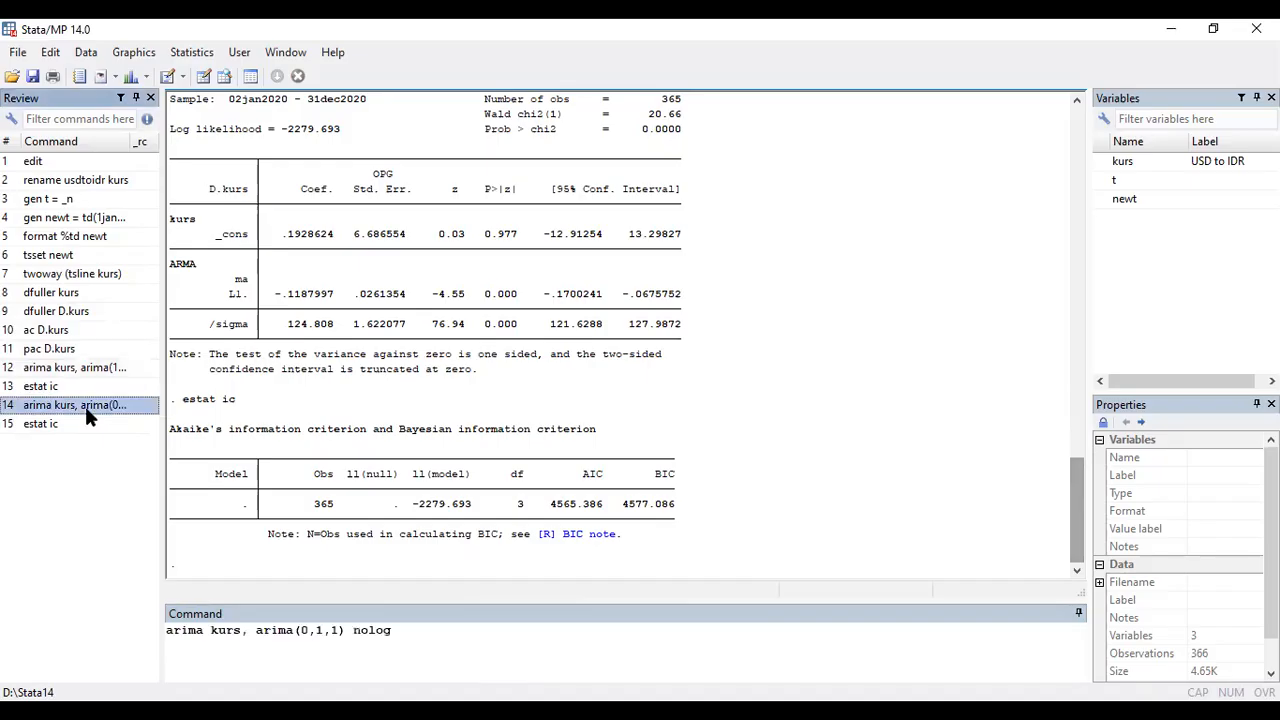
pyautogui.click(309, 633)
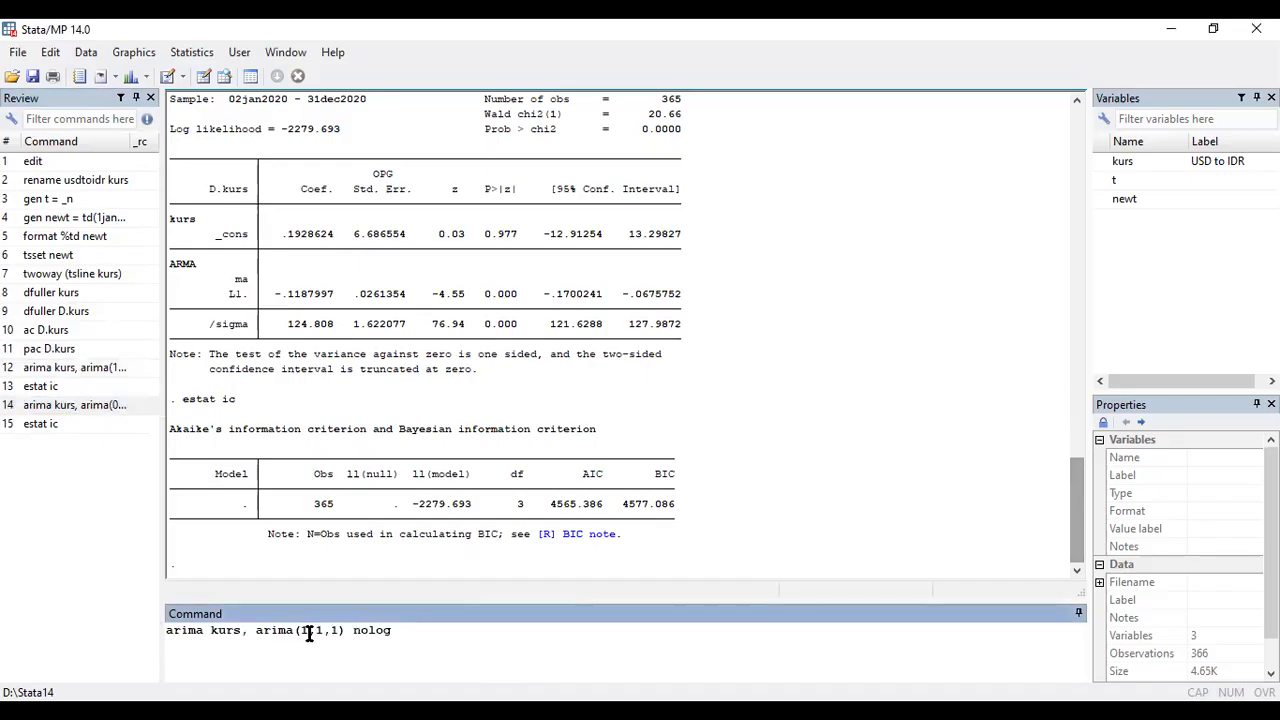
pyautogui.press('Return')
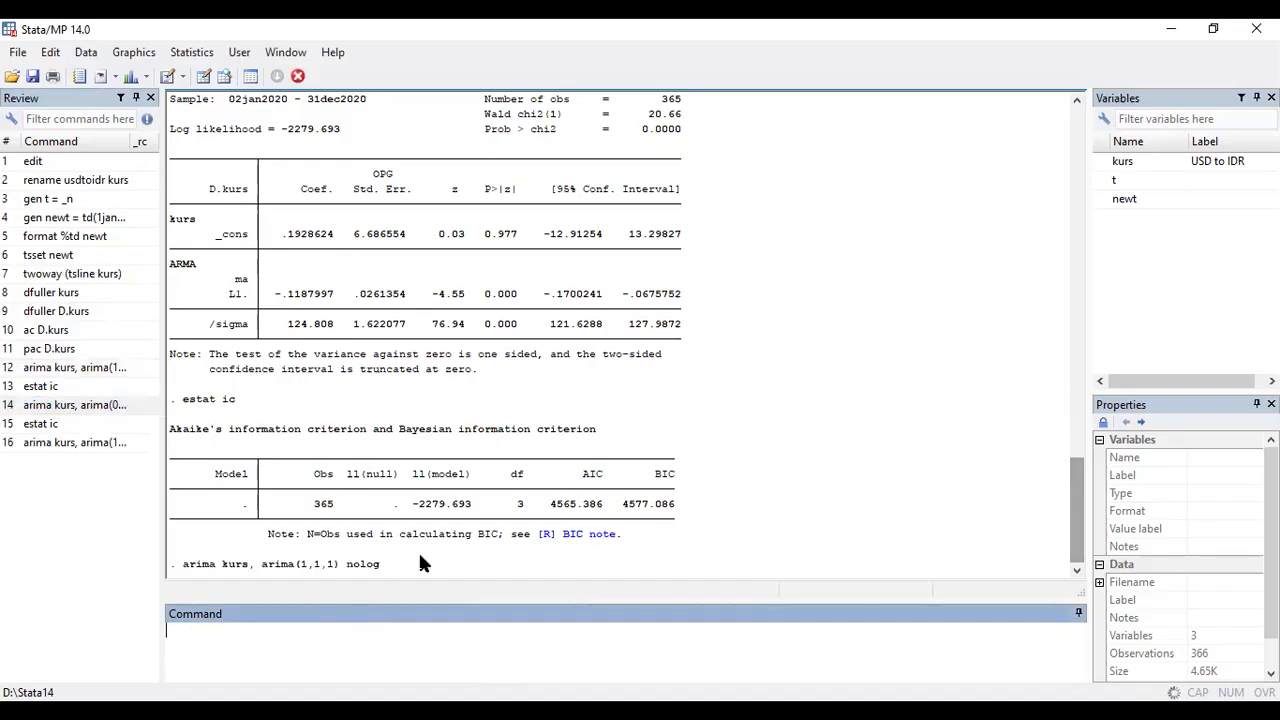
# Compute the information criteria of the ARIMA(1,1,1) model with estat ic, checking the AR and MA p-values and the AIC
pyautogui.write('estat')
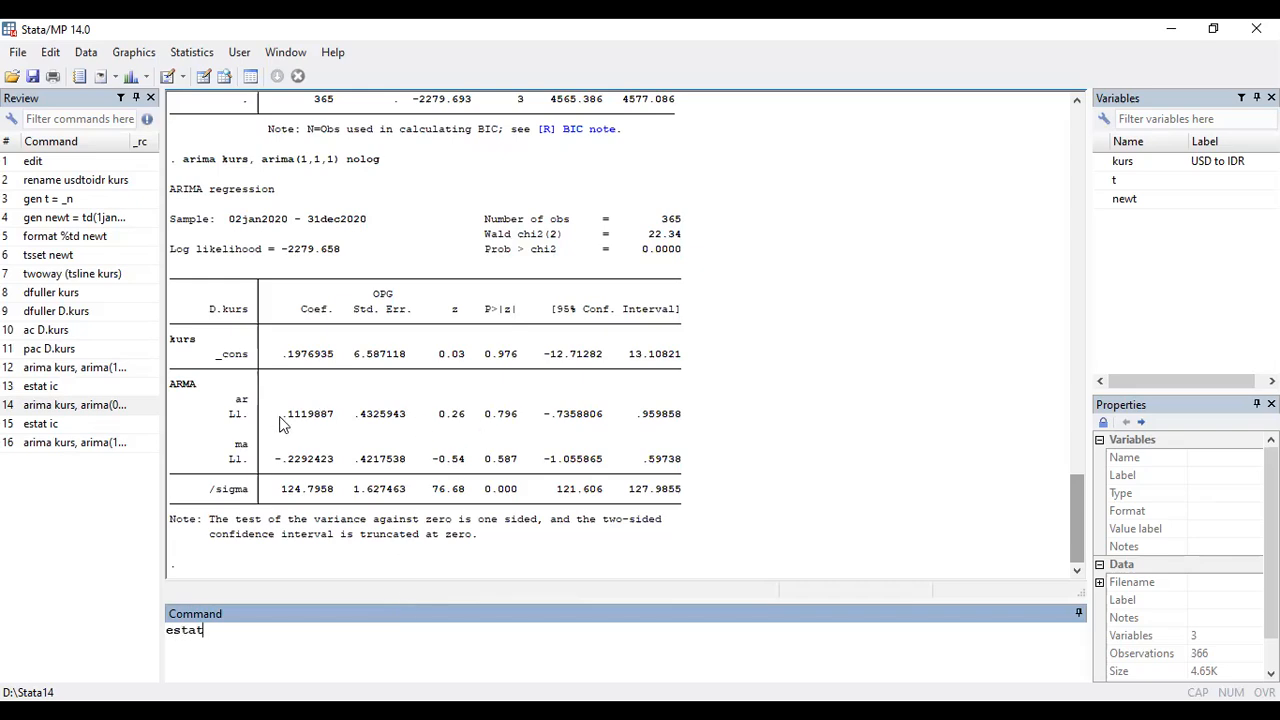
pyautogui.moveTo(485, 413); pyautogui.dragTo(520, 414)
pyautogui.click(515, 456)
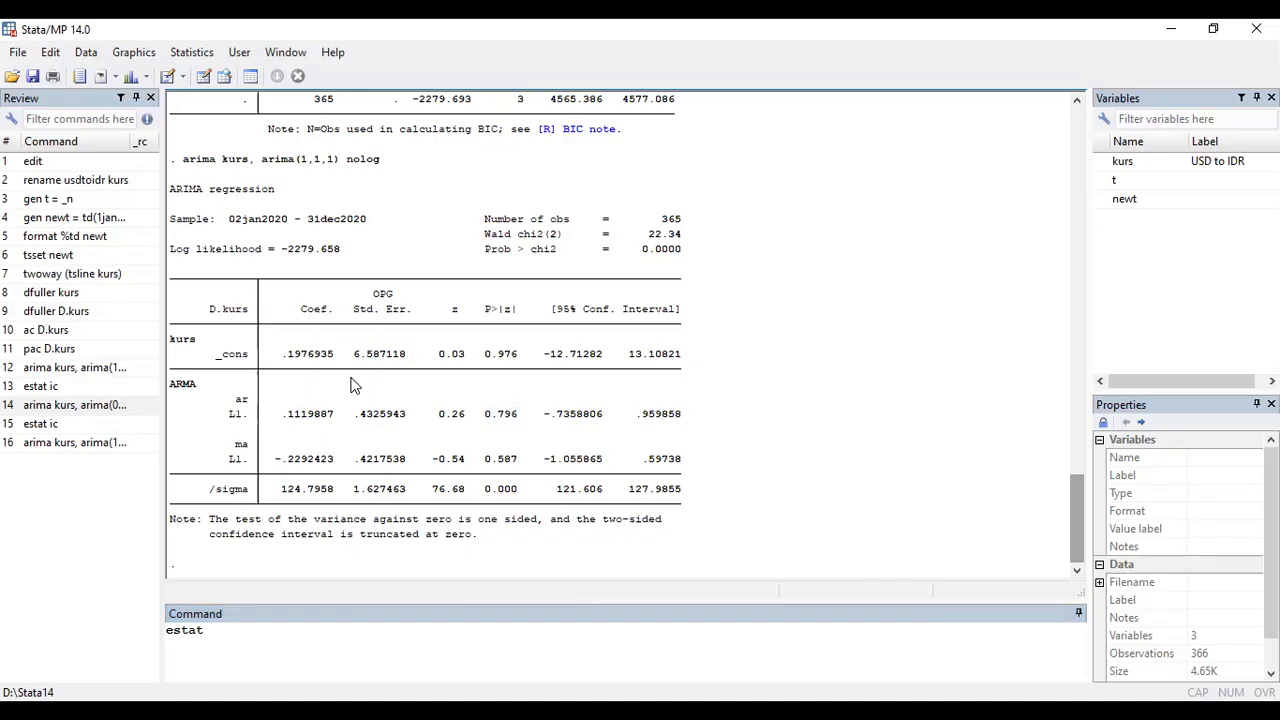
pyautogui.click(286, 631)
pyautogui.write('ix')
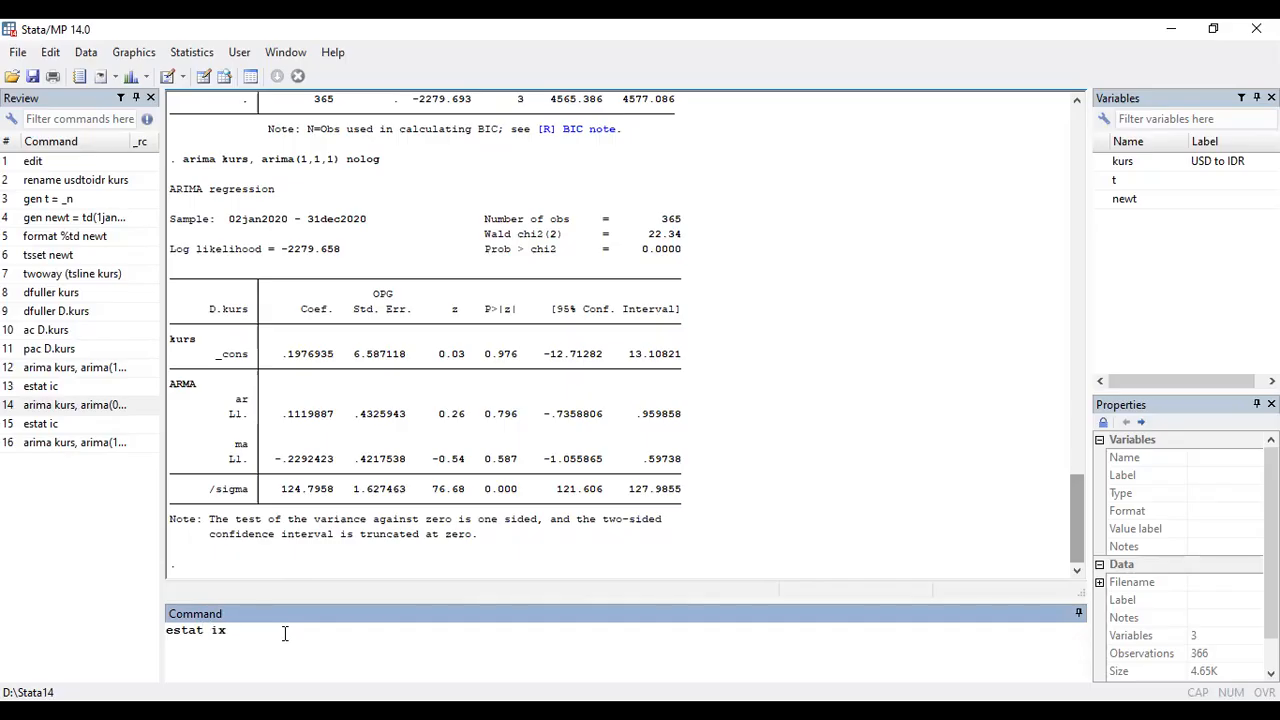
pyautogui.press('BackSpace')
pyautogui.write('c')
pyautogui.press('Return')
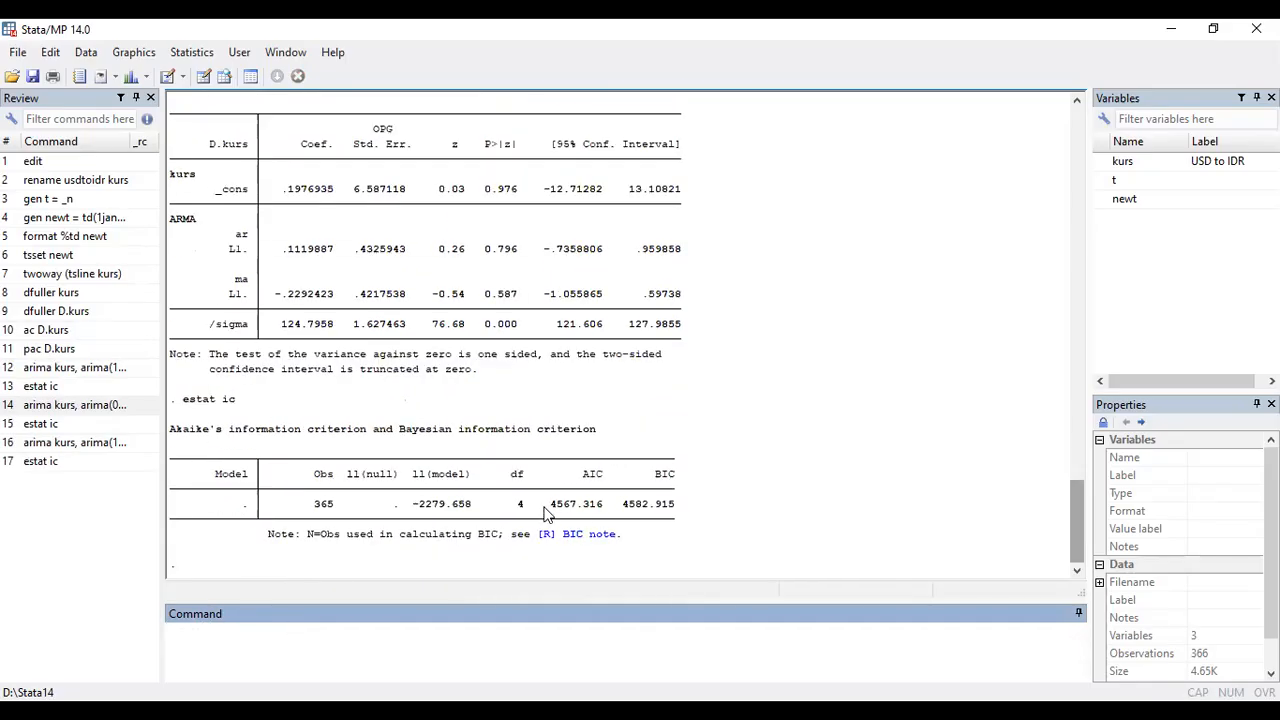
pyautogui.moveTo(545, 510); pyautogui.dragTo(612, 512)
pyautogui.click(612, 512)
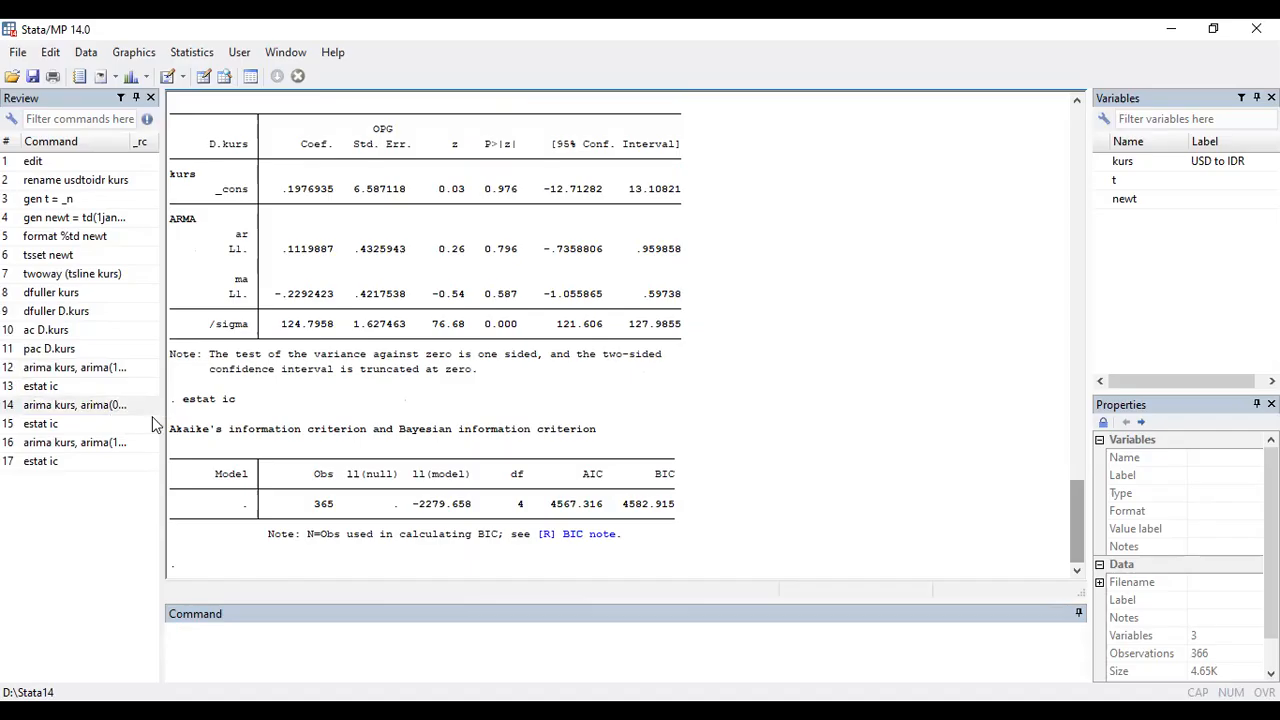
# Re-estimate the ARIMA(0,1,1) model for kurs with the nolog option
pyautogui.click(104, 405)
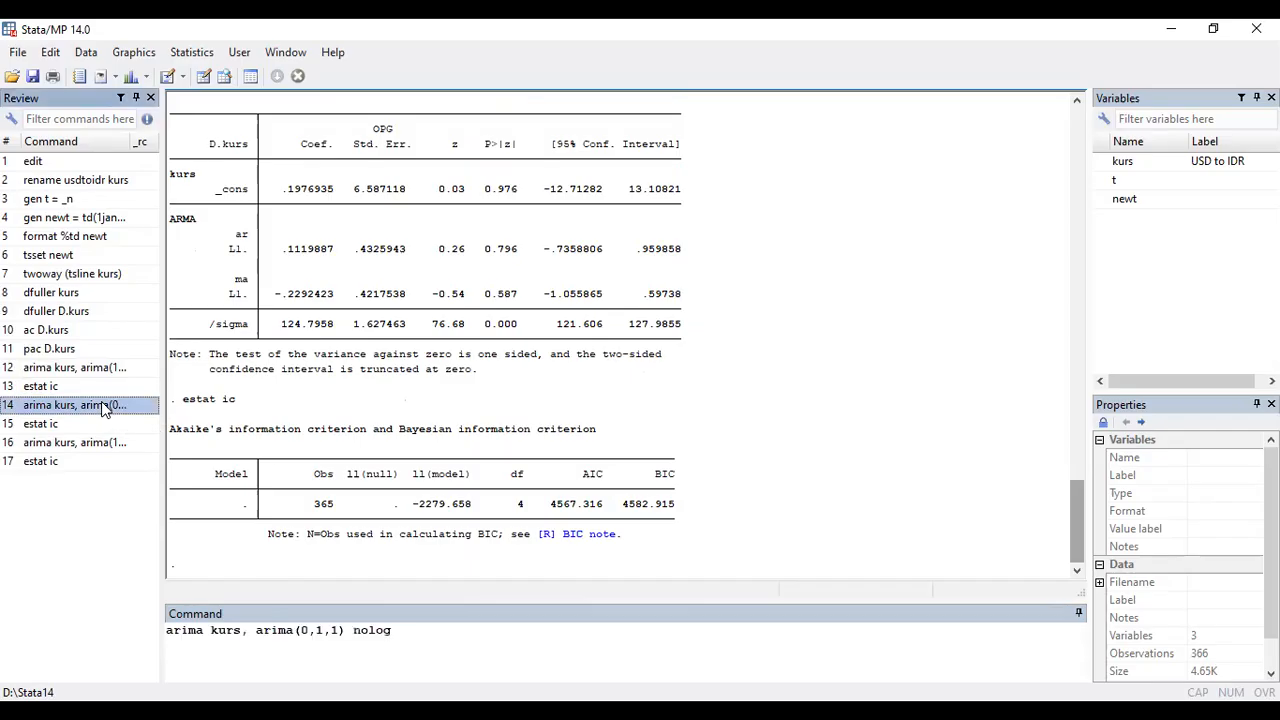
pyautogui.click(414, 645)
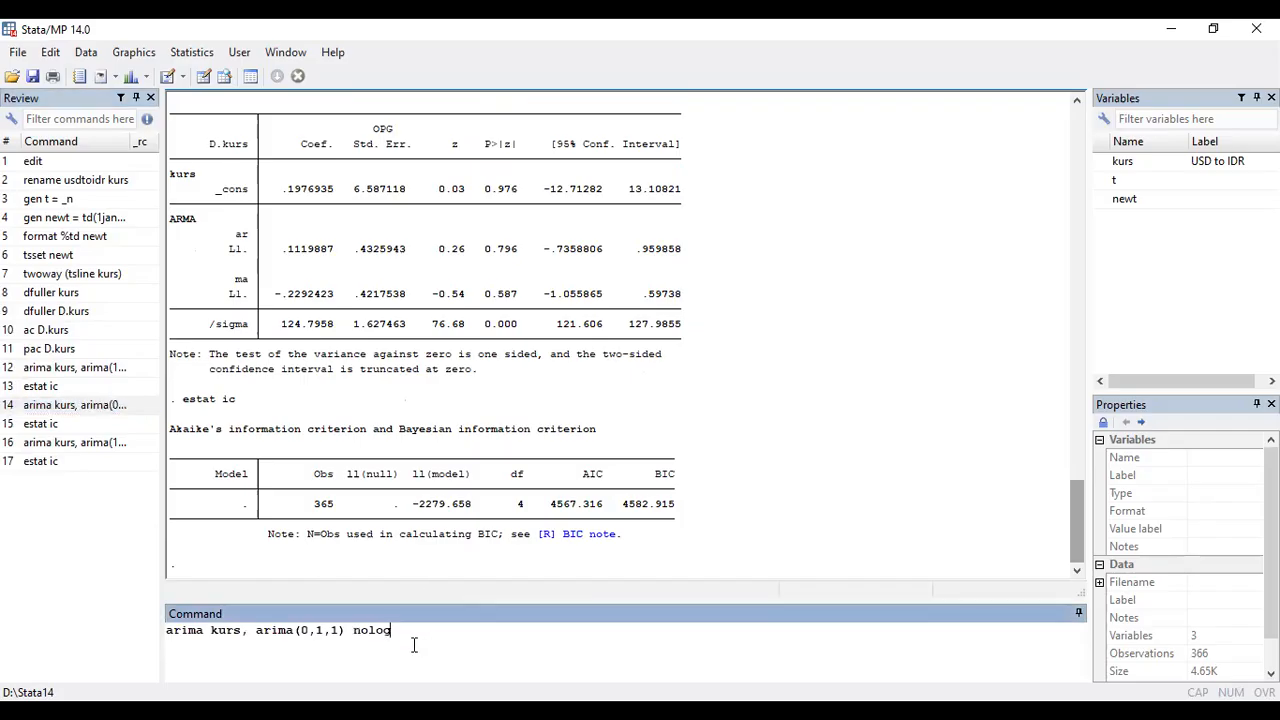
pyautogui.press('Return')
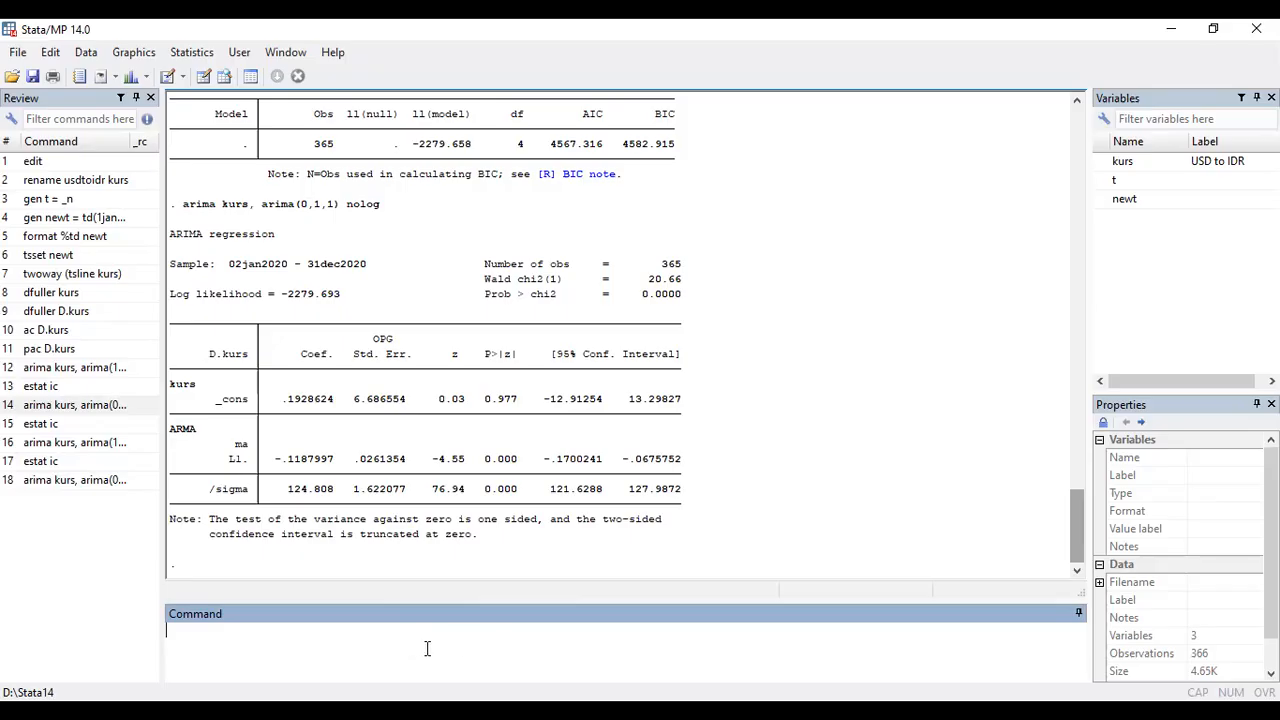
# Generate the residuals of the ARIMA(0,1,1) model as a new variable uhat using predict with the resid option
pyautogui.write('re')
pyautogui.press('BackSpace')
pyautogui.press('BackSpace')
pyautogui.write('predict uhat, resid')
pyautogui.press('Return')
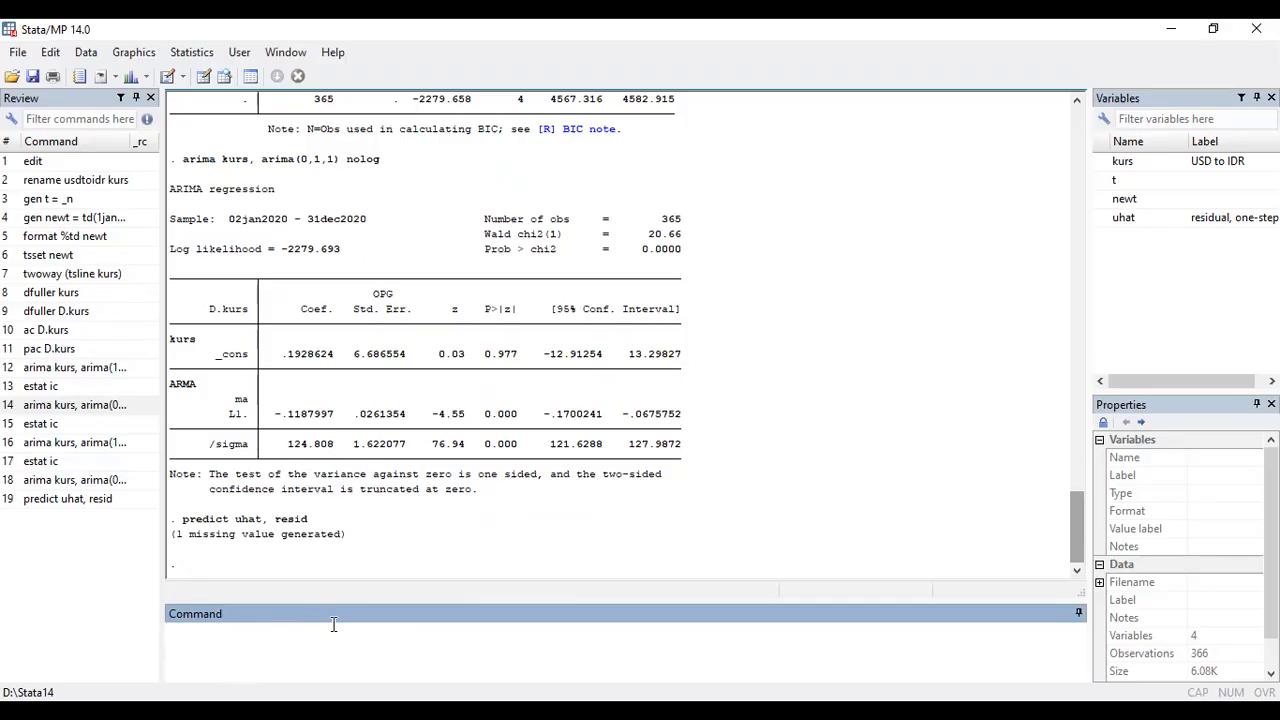
# Regress uhat on a constant only and test its residuals for ARCH effects with estat archlm
pyautogui.write('rege')
pyautogui.write('ress uhat')
pyautogui.press('Return')
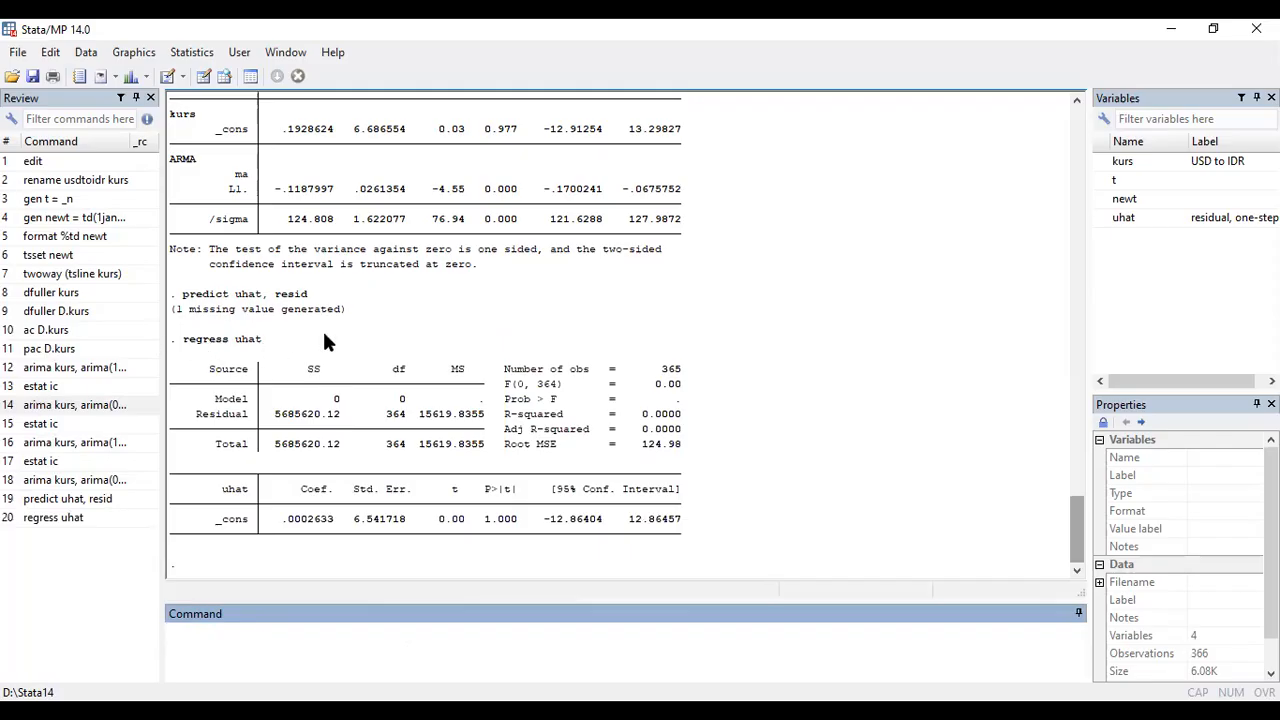
pyautogui.write('estat archlm')
pyautogui.press('Return')
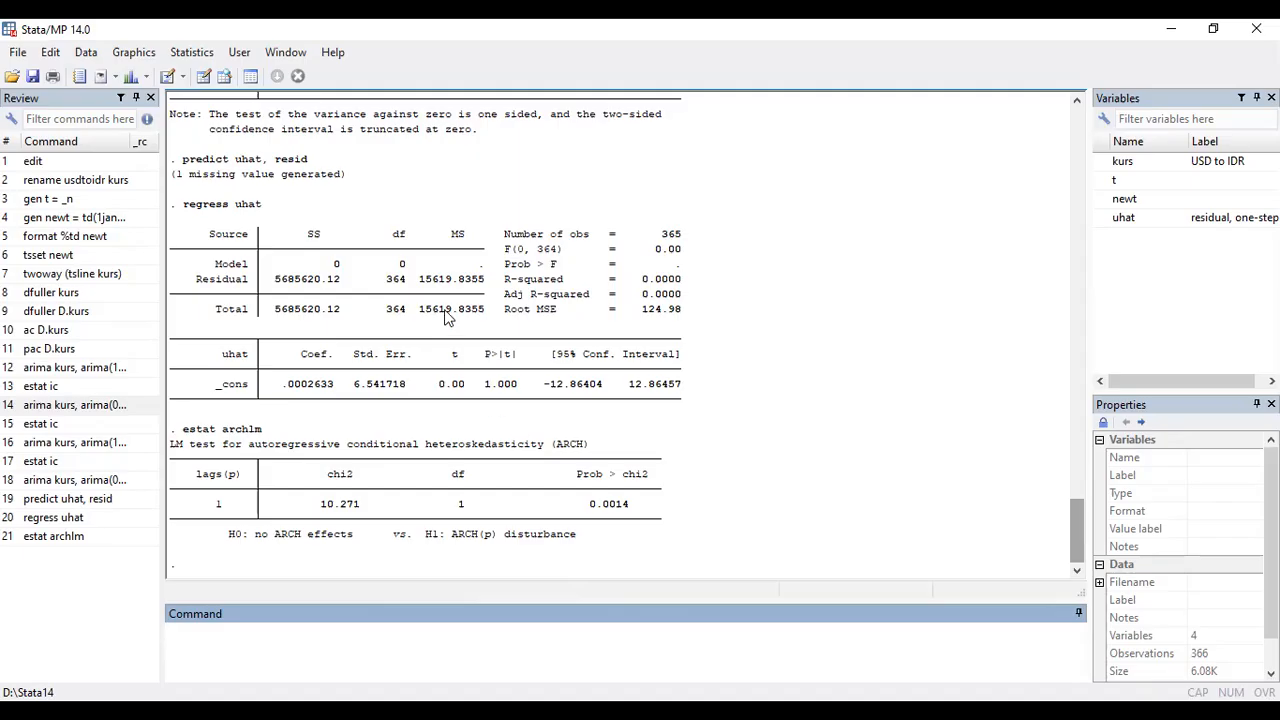
# Start an ARCH/GARCH model specification with integrated order 1 and moving-average order 1 in its ARIMA part
pyautogui.click(187, 58)
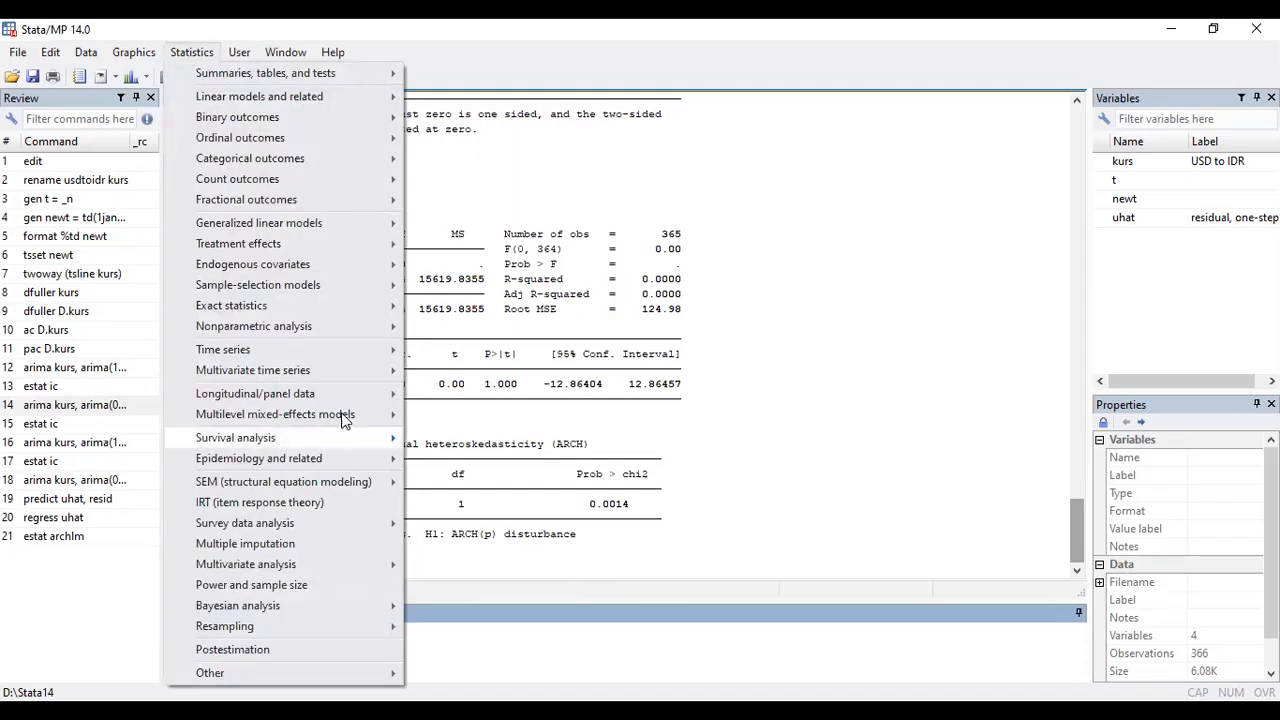
pyautogui.moveTo(334, 351)
pyautogui.moveTo(557, 400)
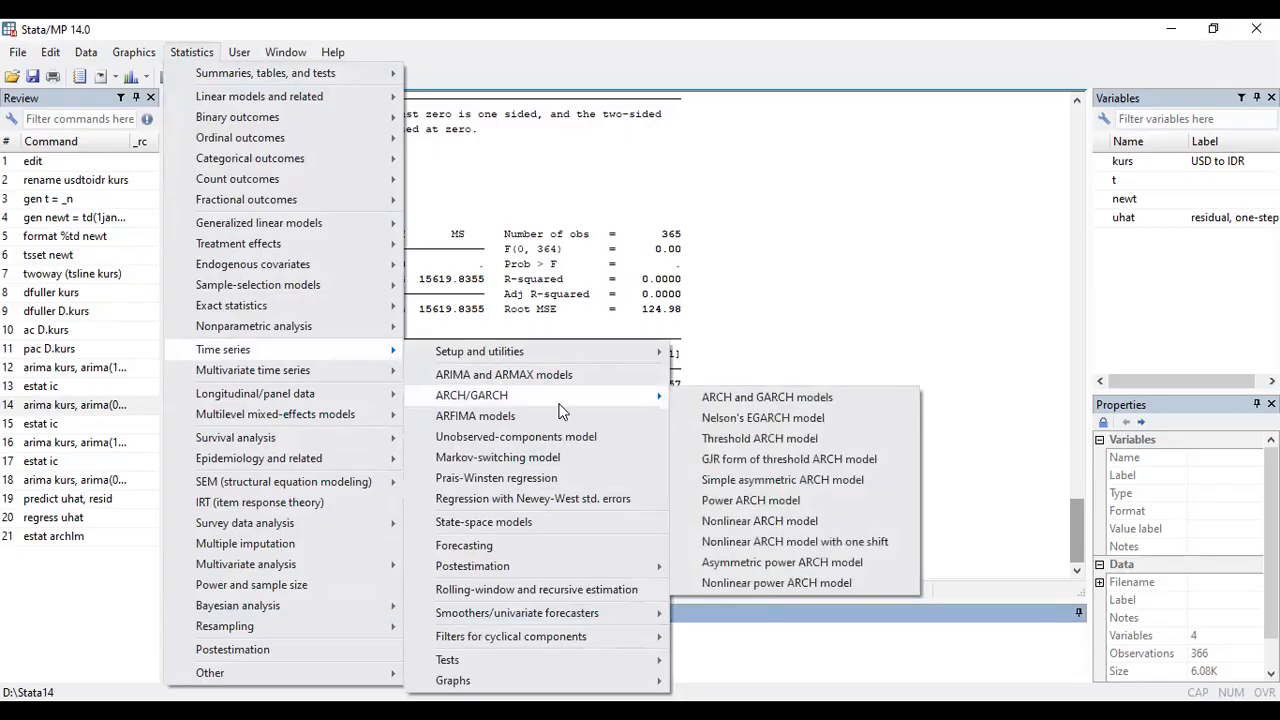
pyautogui.click(732, 400)
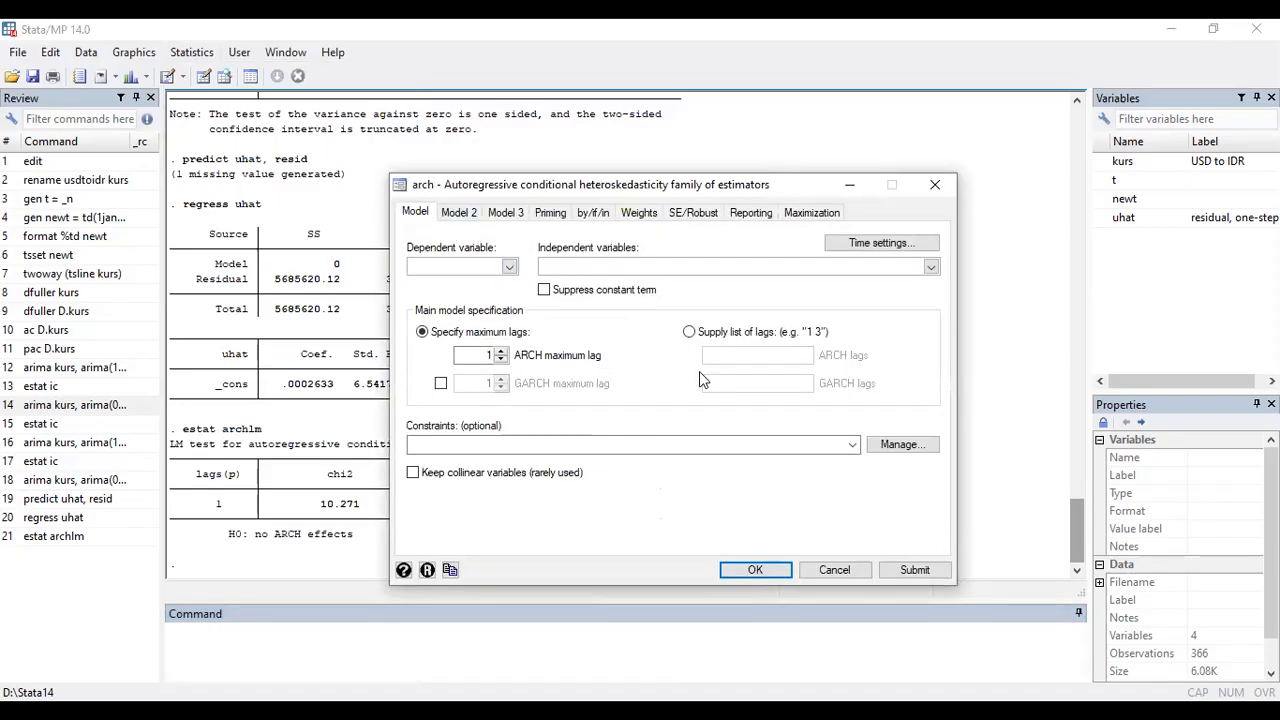
pyautogui.click(476, 213)
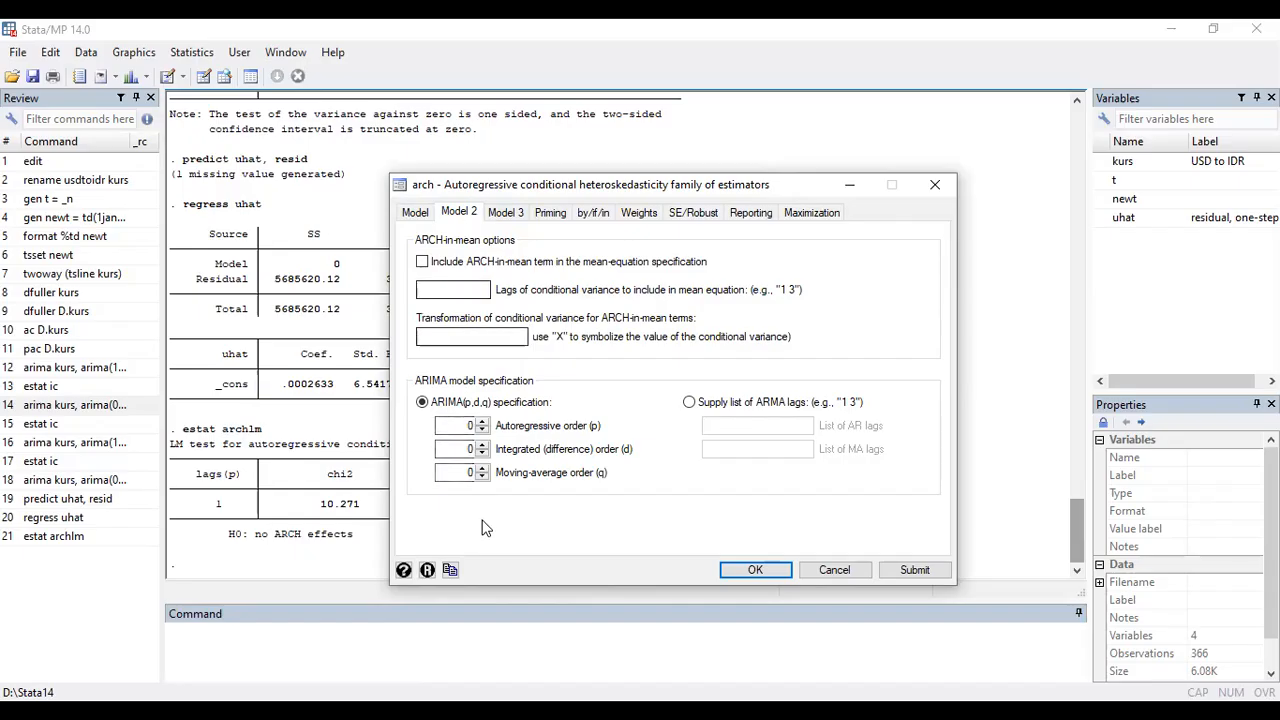
pyautogui.doubleClick(466, 449)
pyautogui.write('1')
pyautogui.doubleClick(466, 472)
pyautogui.write('1')
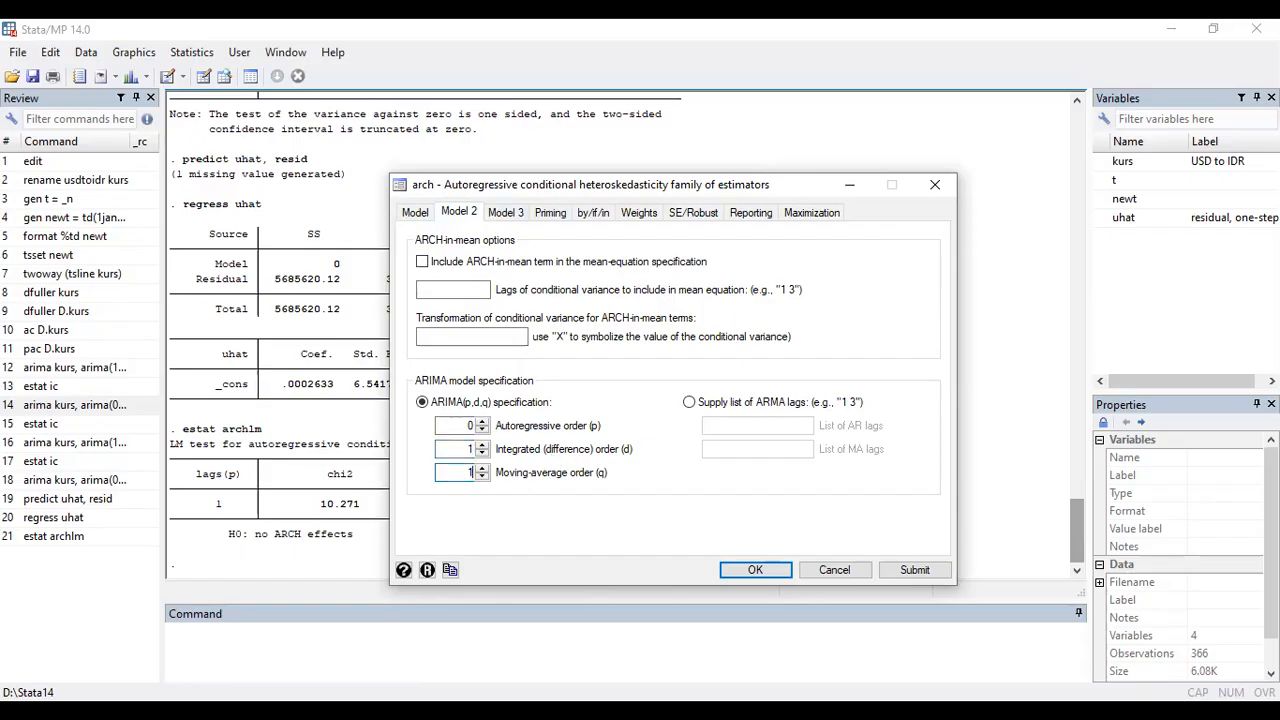
# Set kurs as the dependent variable and the ARCH maximum lag to 1, and estimate the model through its full output
pyautogui.click(415, 212)
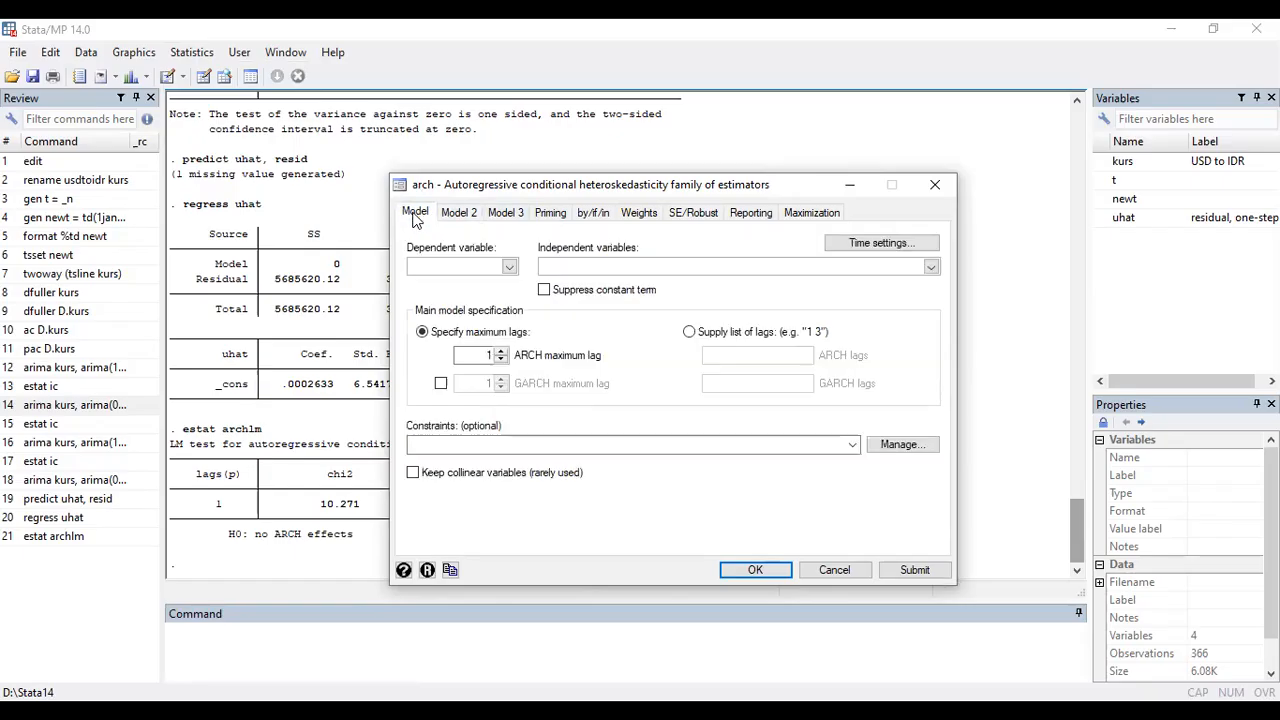
pyautogui.click(507, 268)
pyautogui.click(600, 285)
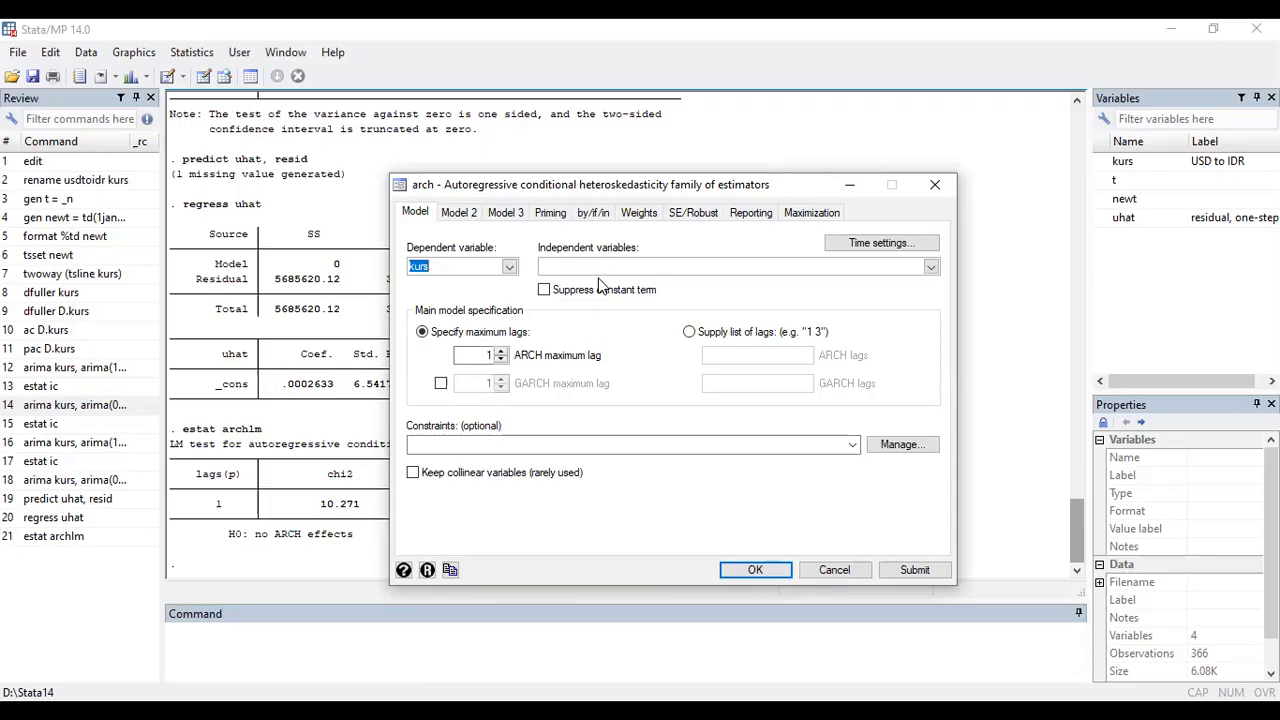
pyautogui.doubleClick(487, 355)
pyautogui.press('BackSpace')
pyautogui.write('1')
pyautogui.click(756, 570)
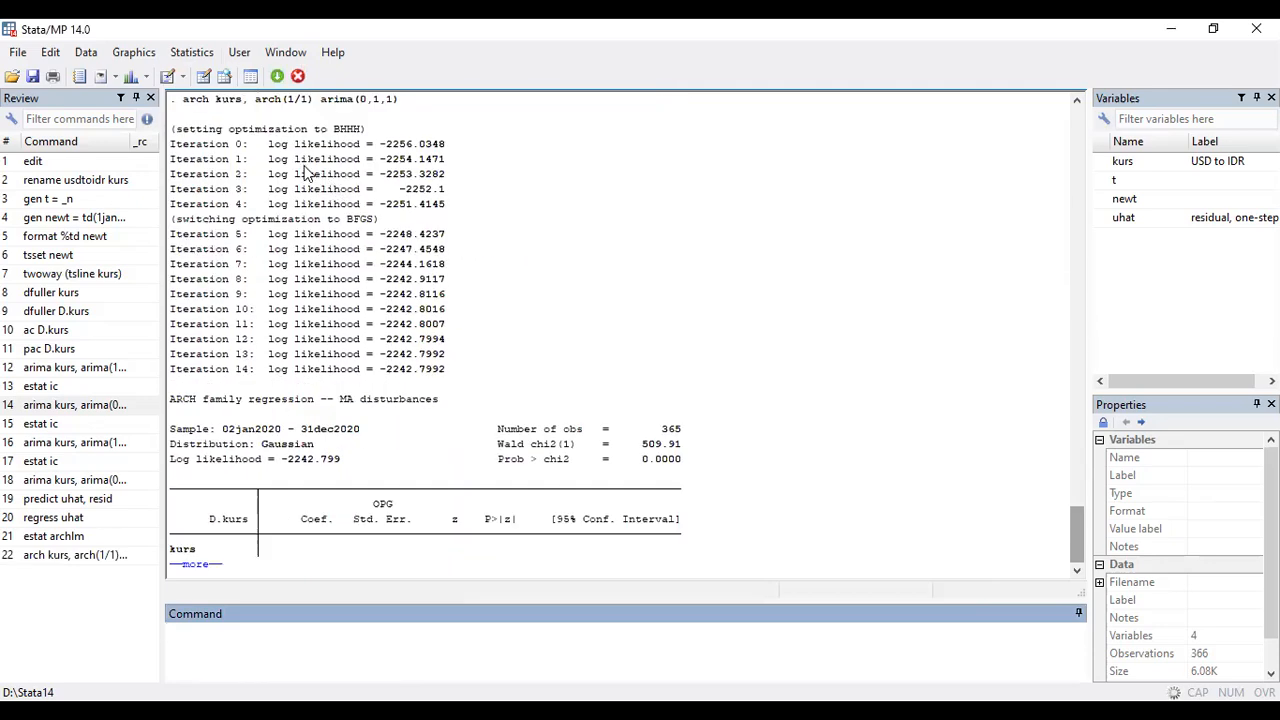
pyautogui.click(207, 566)
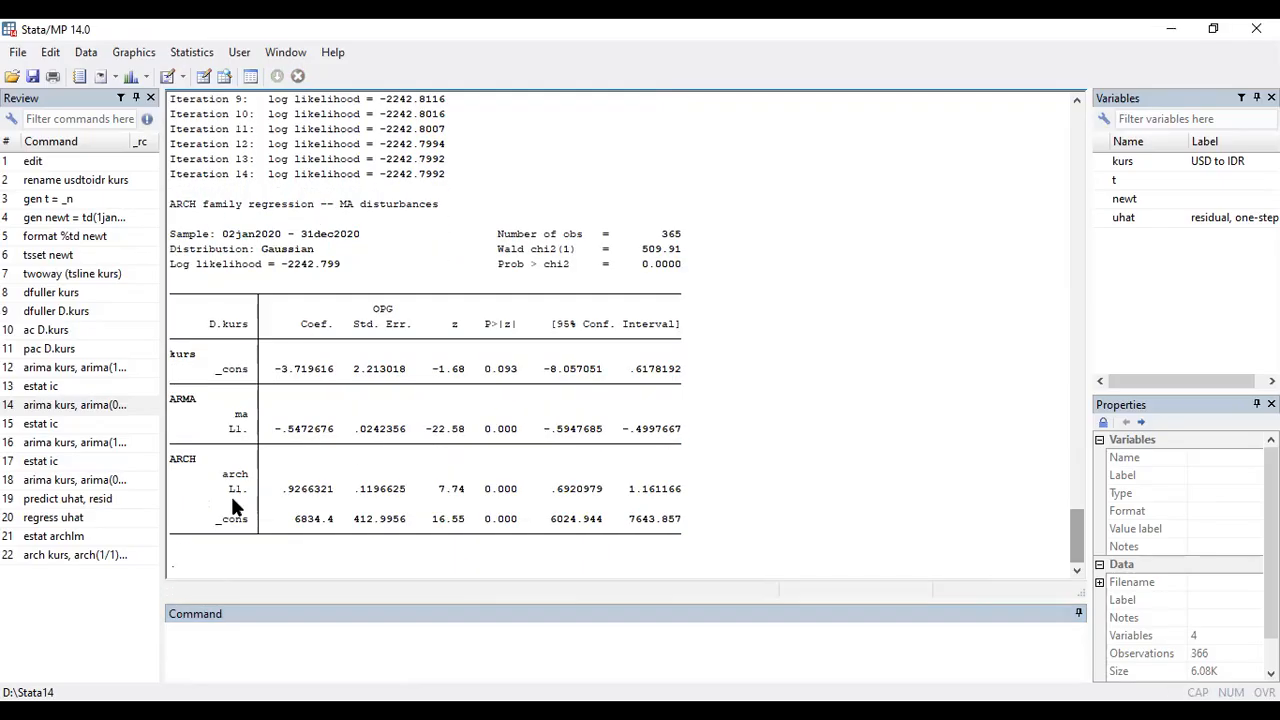
# Rerun the ARCH model as arch kurs, arch(1) arima(0,1,1) nolog, and compute its information criteria with estat ic
pyautogui.click(90, 557)
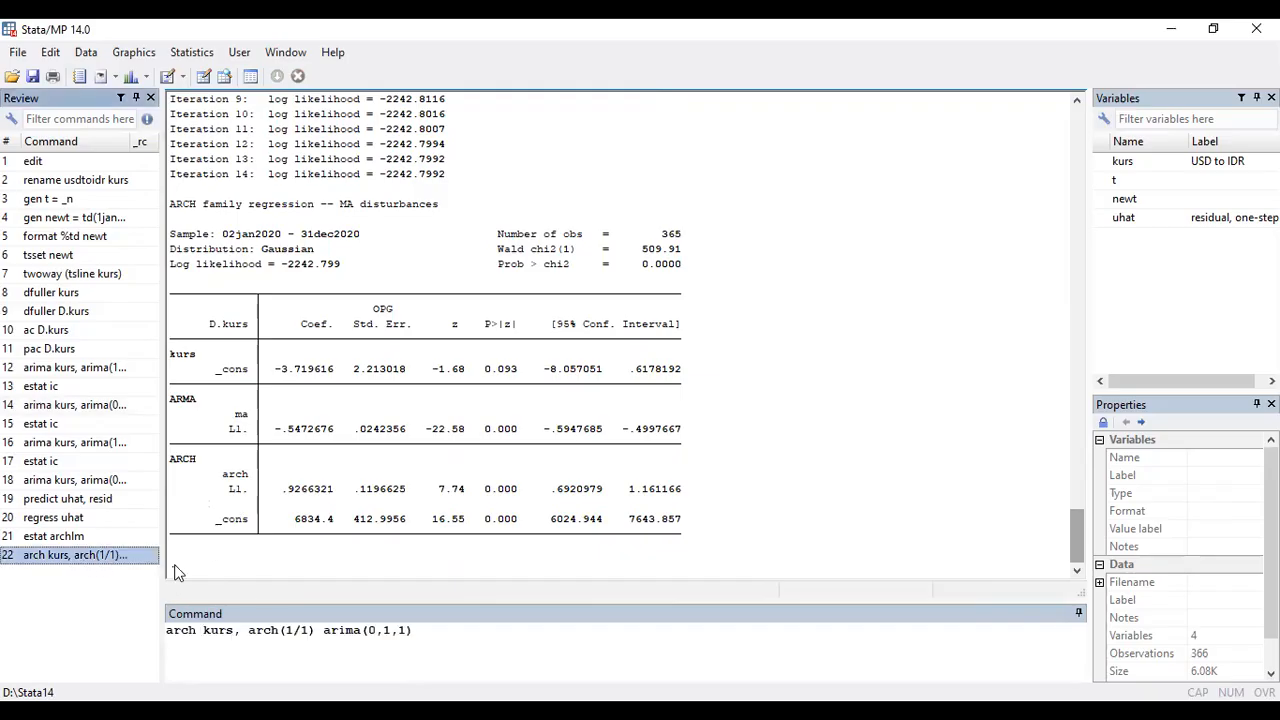
pyautogui.click(310, 631)
pyautogui.press('BackSpace')
pyautogui.press('BackSpace')
pyautogui.press('BackSpace')
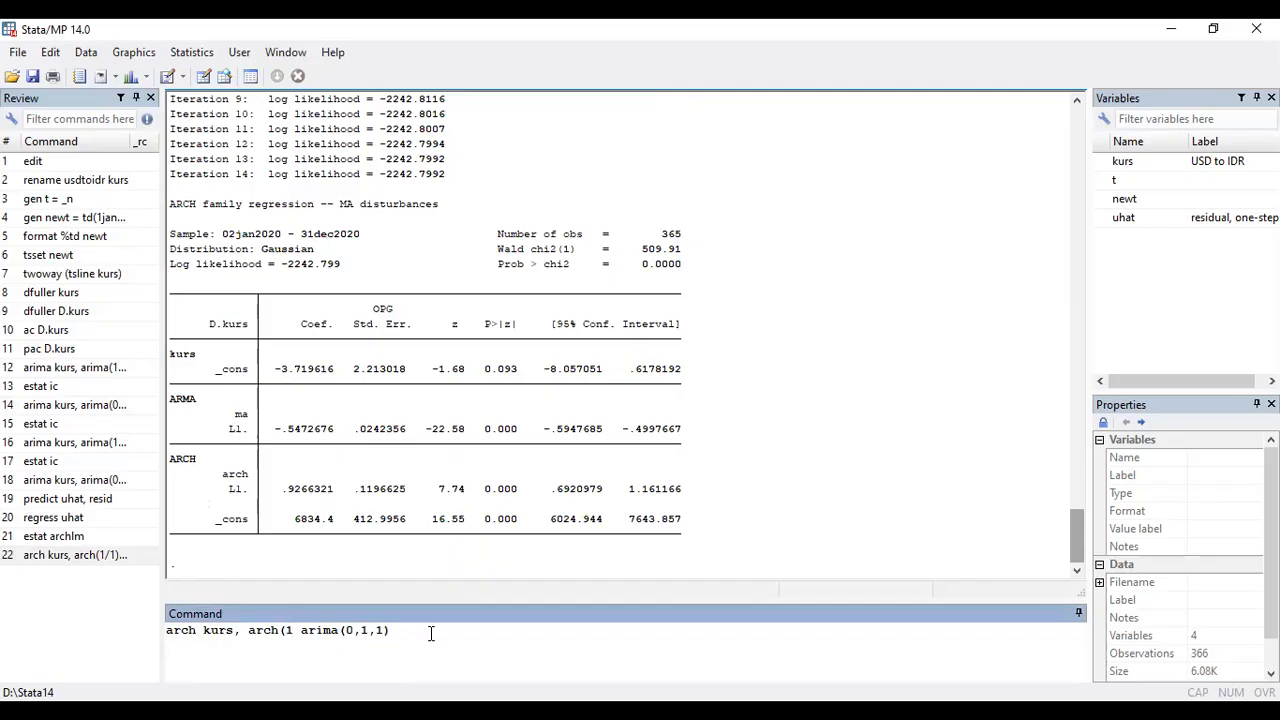
pyautogui.write(') nolog')
pyautogui.press('Return')
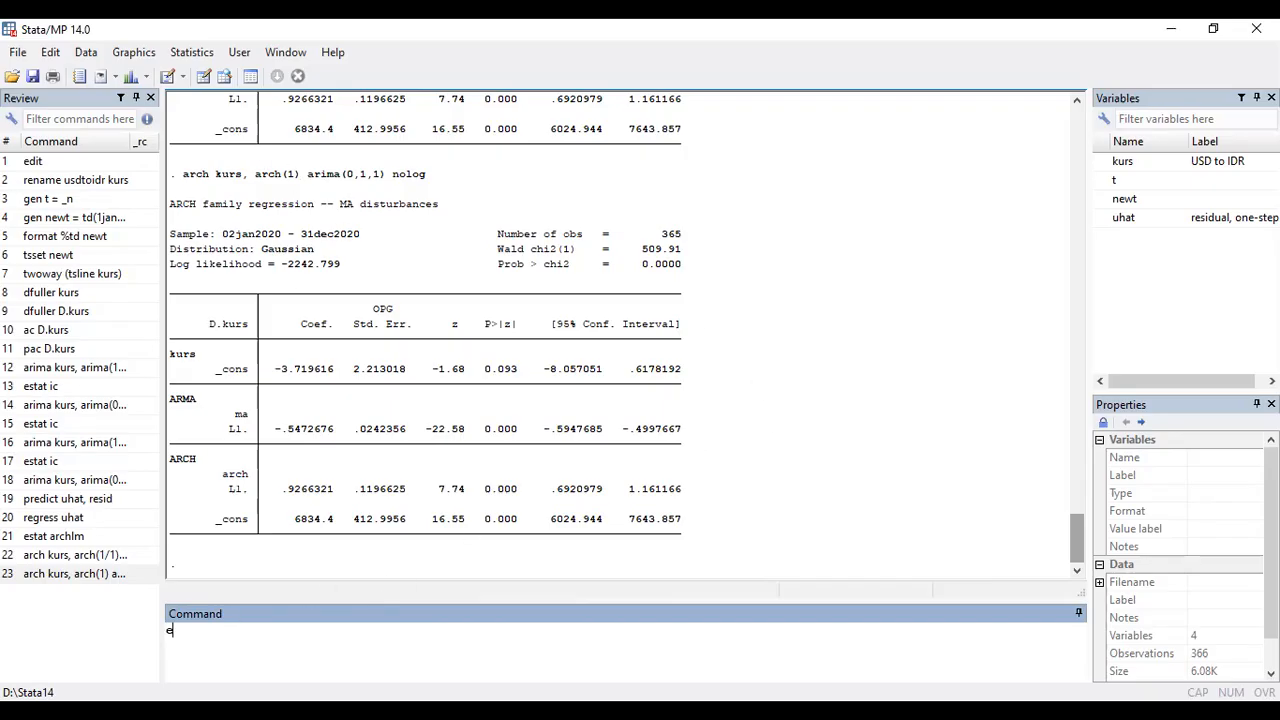
pyautogui.write('stat ic')
pyautogui.press('Return')
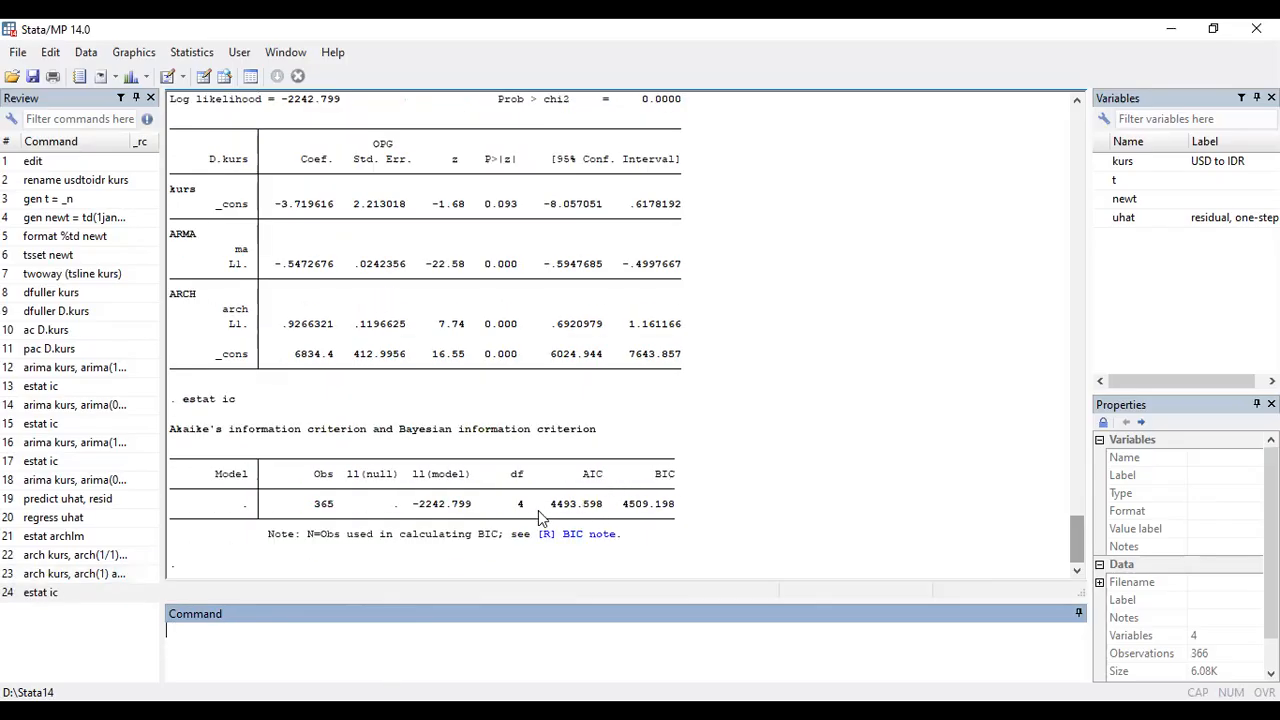
# Add garch(1) to the arch(1) arima(0,1,1) command for kurs, estimate the model, and compute its information criteria with estat ic
pyautogui.click(83, 574)
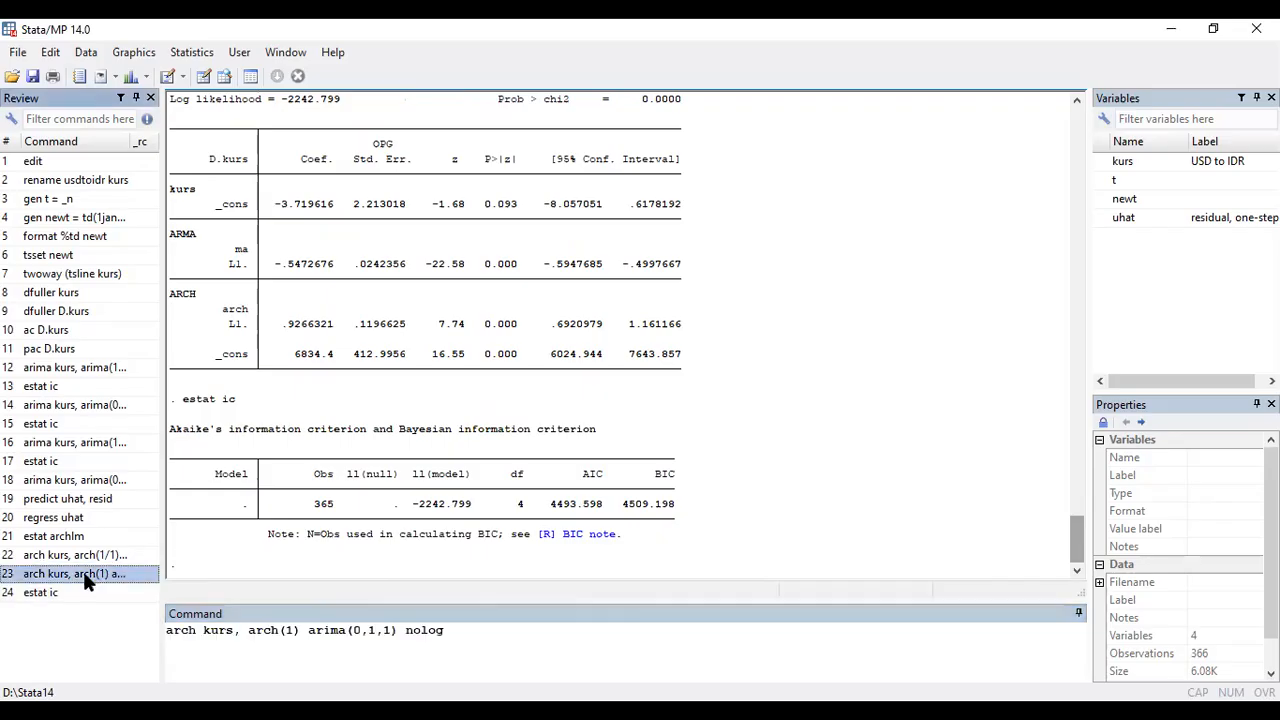
pyautogui.click(307, 630)
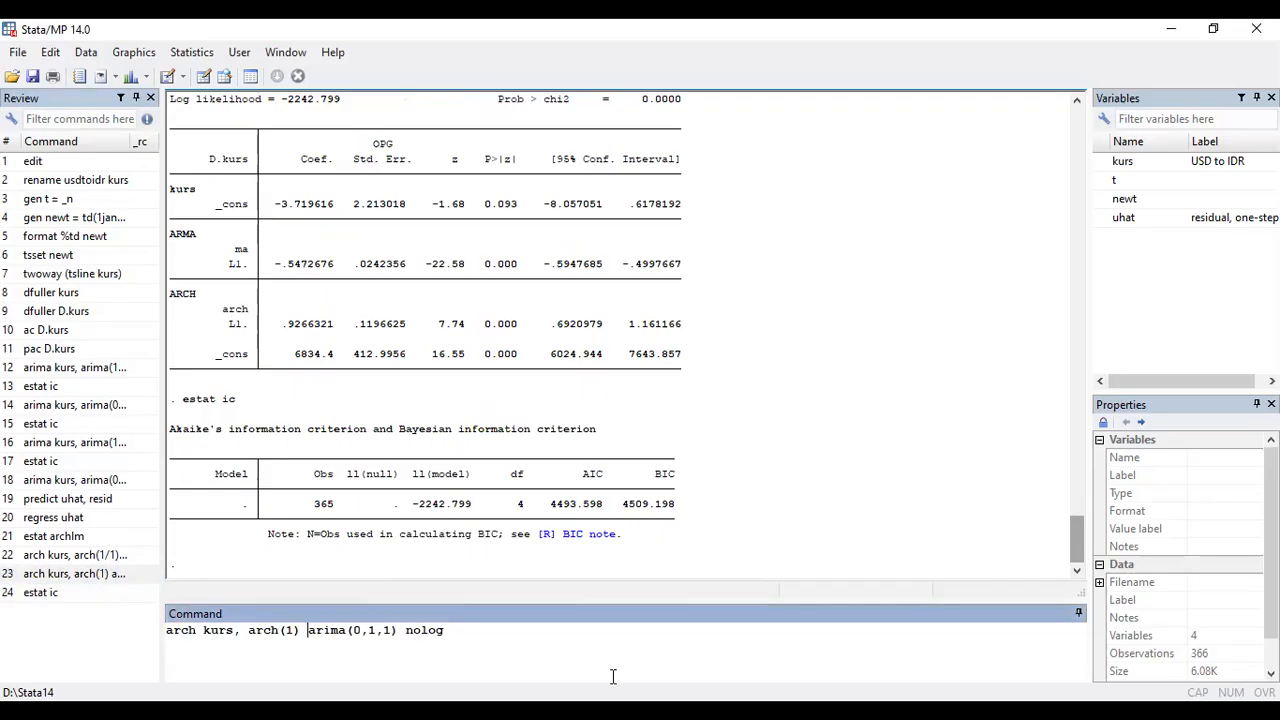
pyautogui.write('garc')
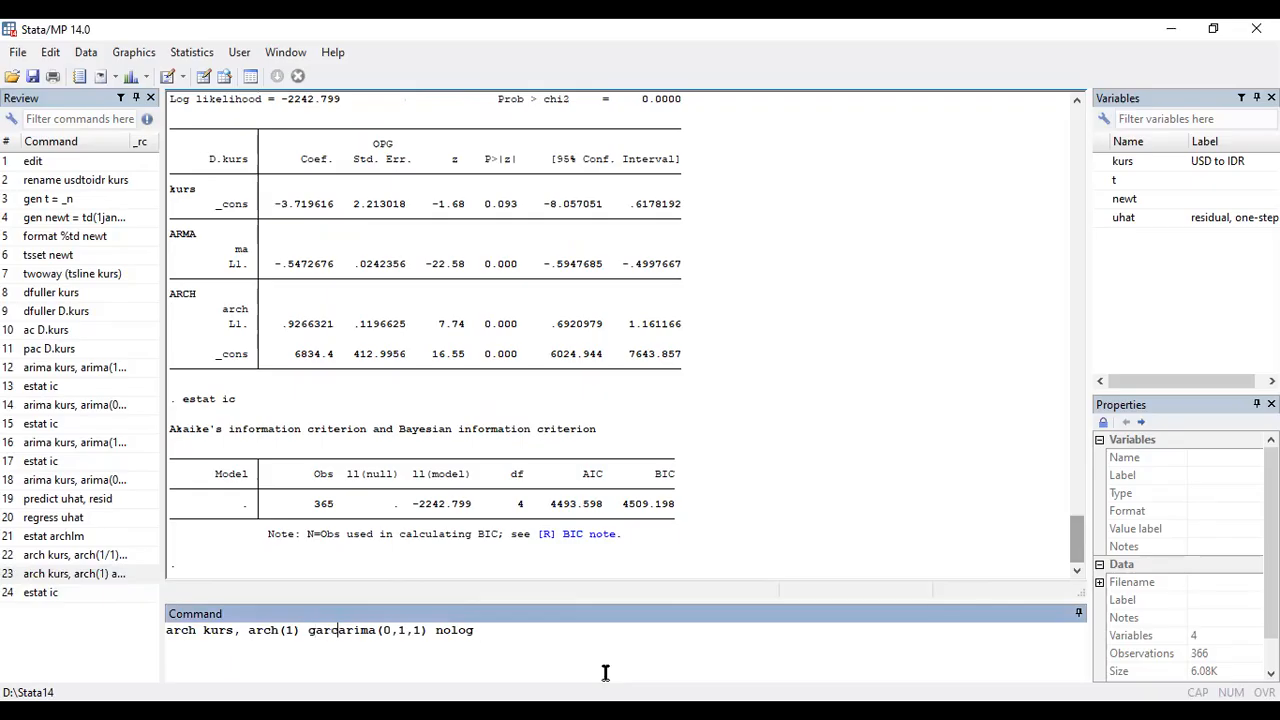
pyautogui.write('h(1)')
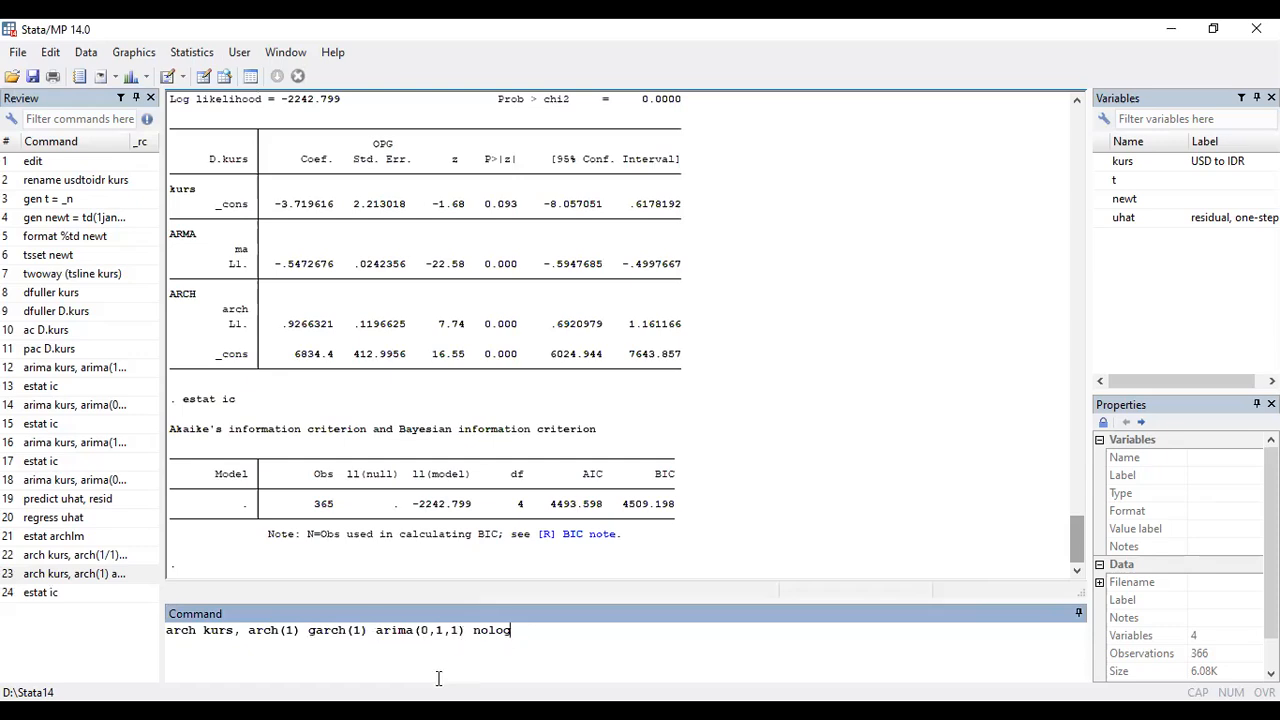
pyautogui.press('Return')
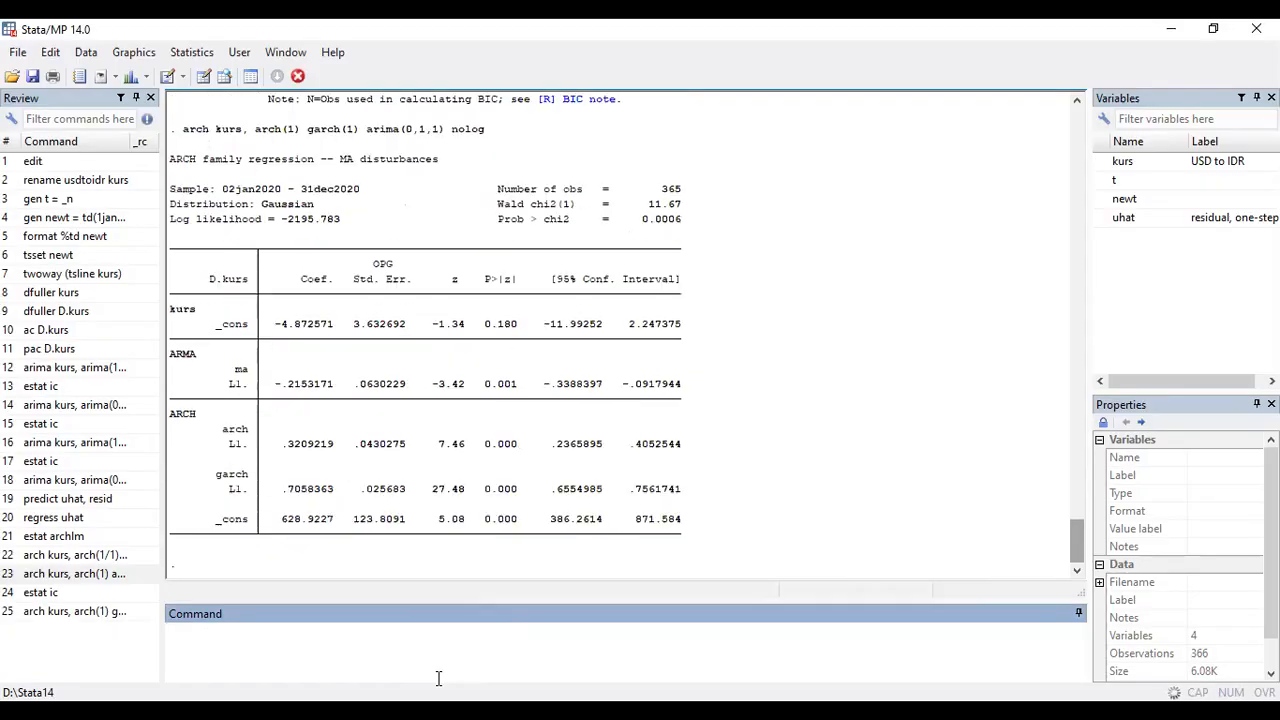
pyautogui.write('estat ic')
pyautogui.press('Return')
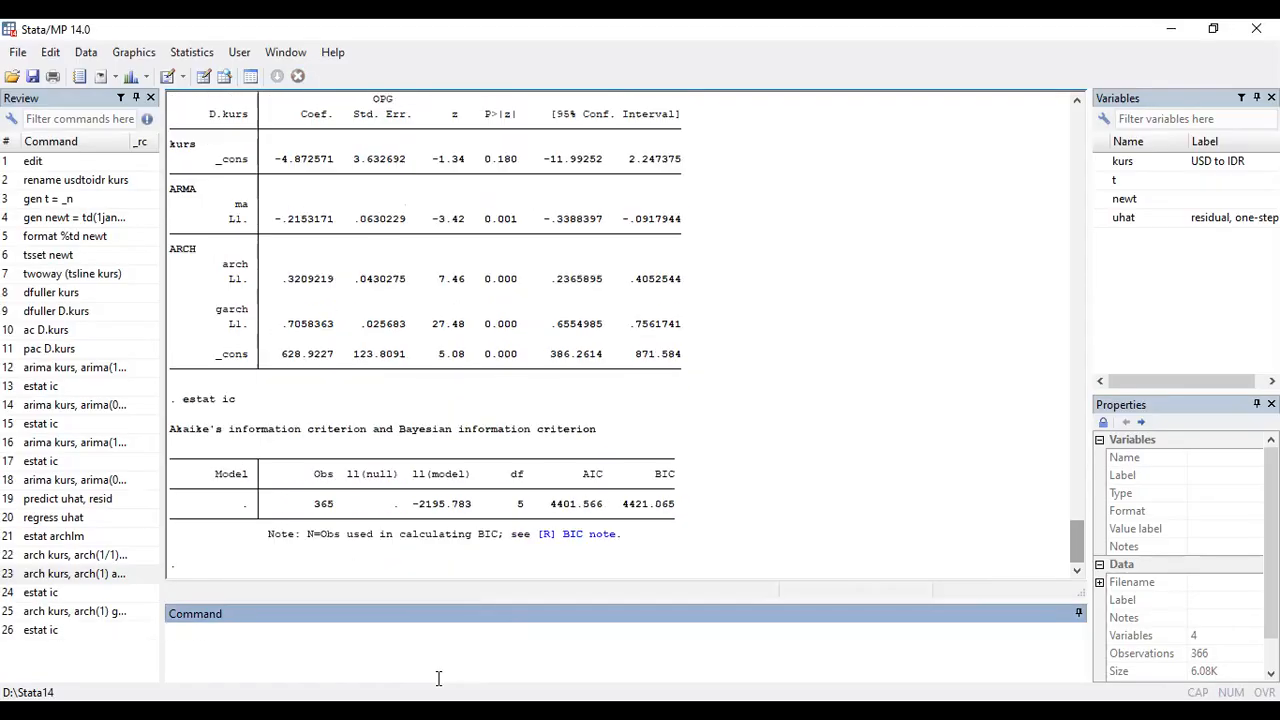
# Compare the AIC and BIC of the ARCH(1) and GARCH(1) models in the results output
pyautogui.click(1077, 100)
pyautogui.click(1077, 100)
pyautogui.click(1077, 100)
pyautogui.click(1077, 100)
pyautogui.click(1077, 100)
pyautogui.click(1077, 100)
pyautogui.click(1077, 100)
pyautogui.click(1077, 100)
pyautogui.click(1077, 100)
pyautogui.click(1077, 100)
pyautogui.click(1077, 100)
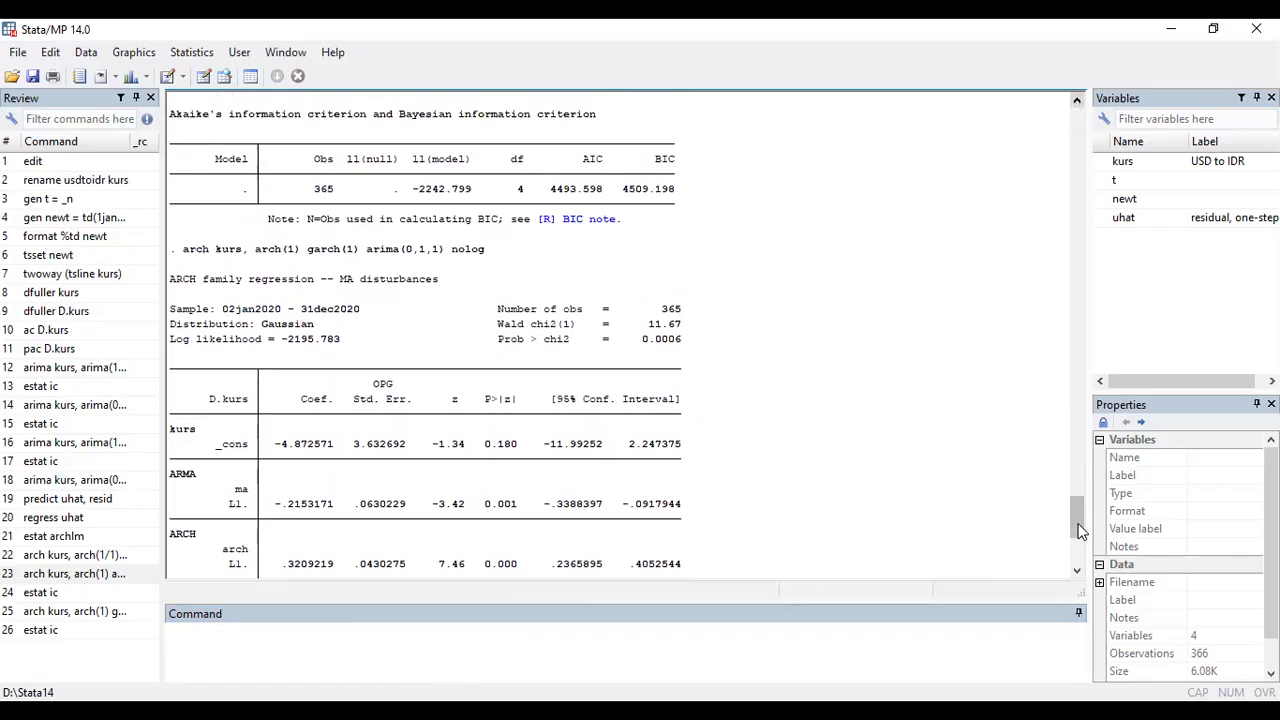
pyautogui.click(1081, 555)
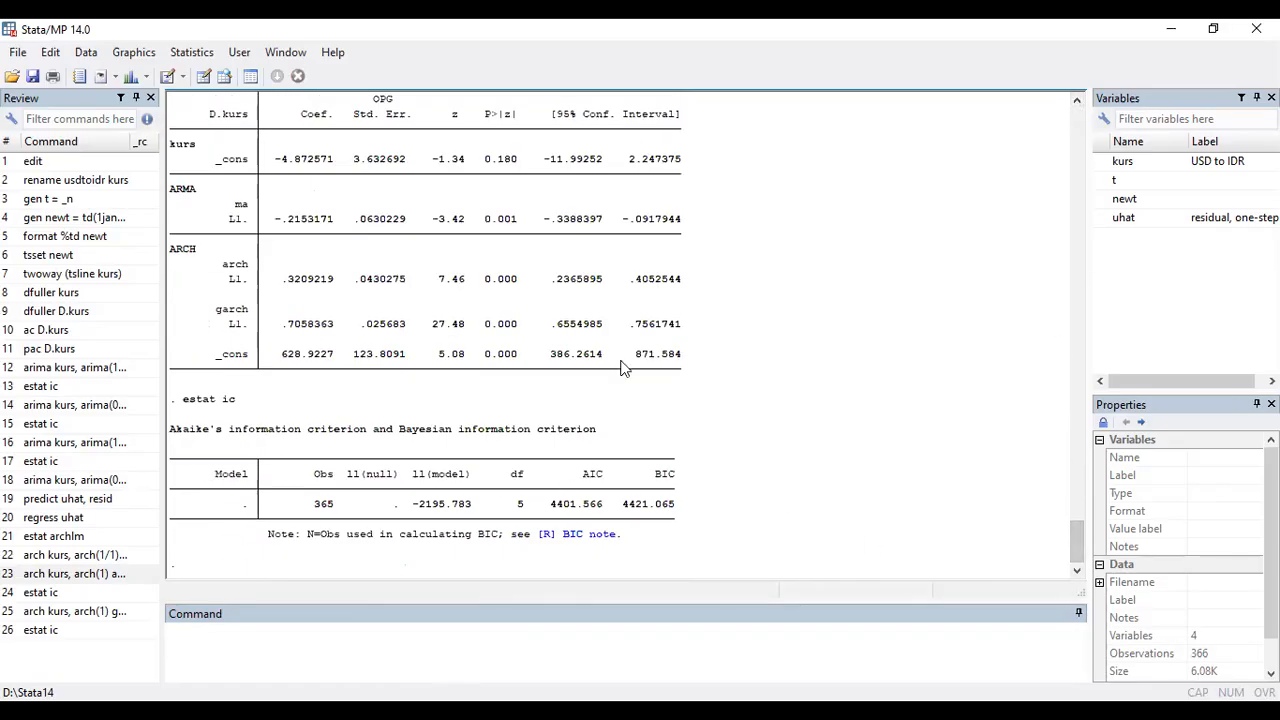
# Examine the arch and garch terms of the GARCH(1) model in the results, including their coefficients and p-values
pyautogui.click(1077, 100)
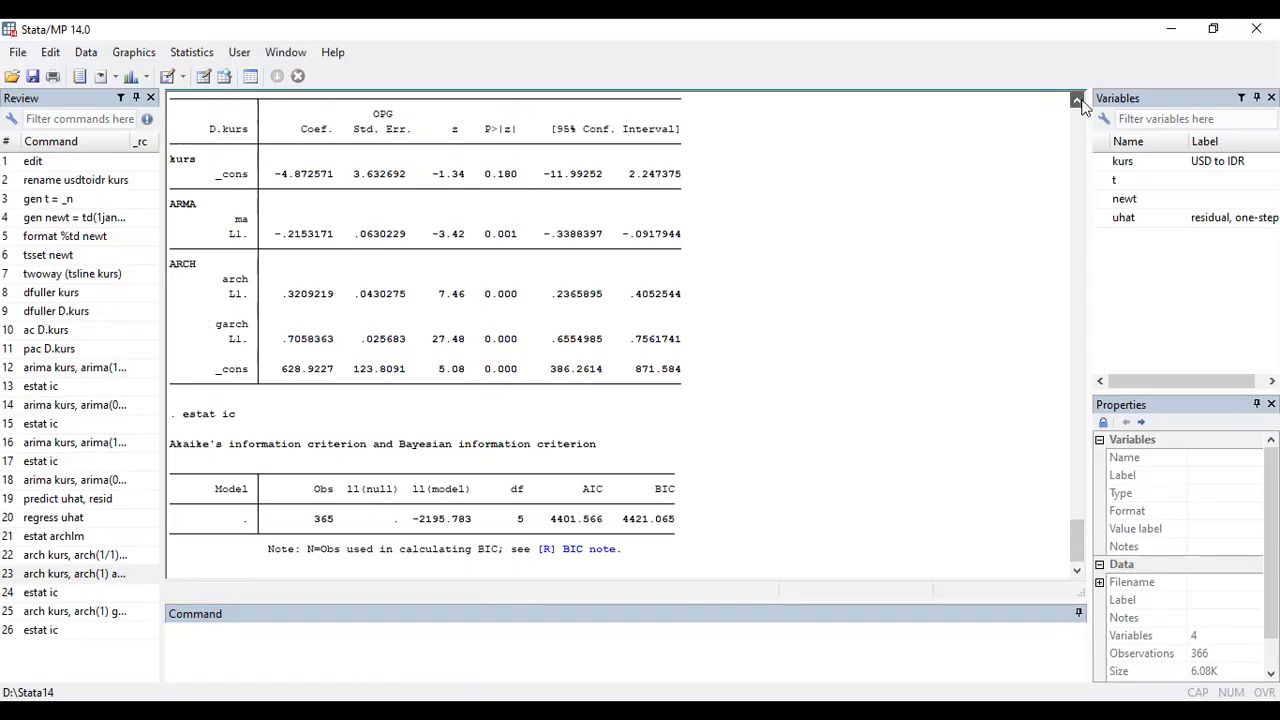
pyautogui.click(1077, 100)
pyautogui.moveTo(176, 280); pyautogui.dragTo(246, 364)
pyautogui.click(248, 364)
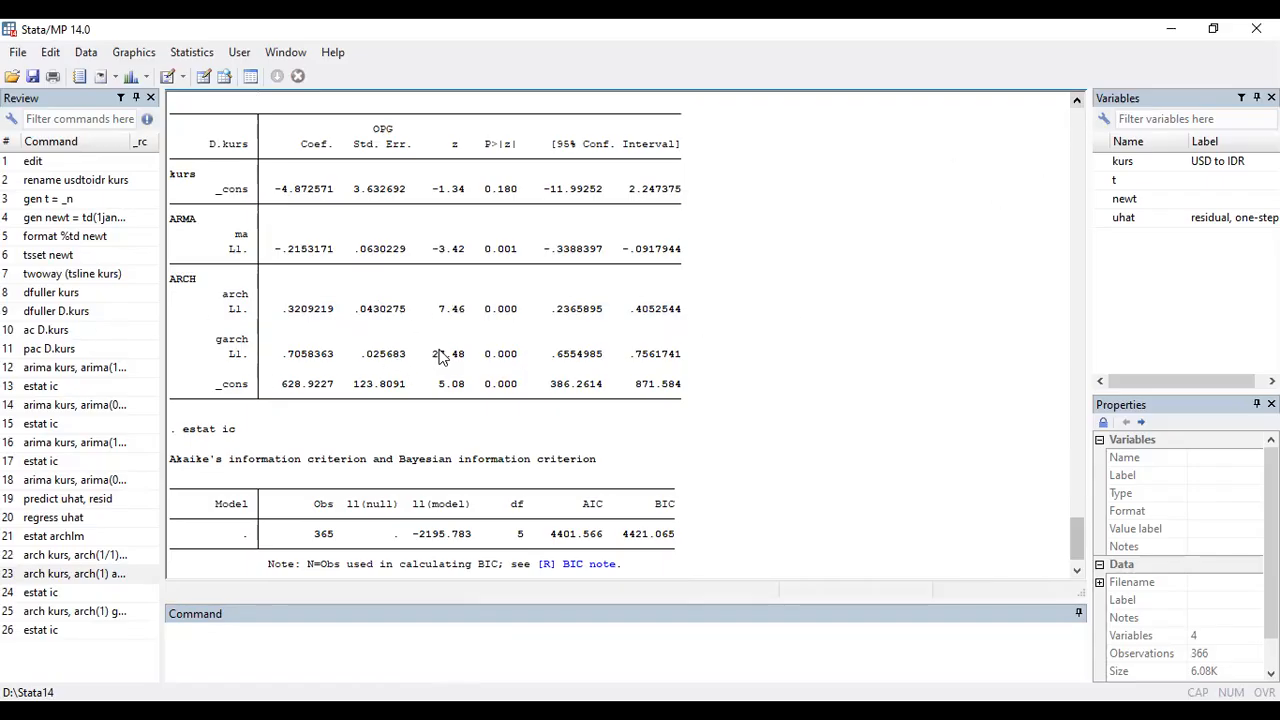
pyautogui.moveTo(482, 357); pyautogui.dragTo(520, 364)
pyautogui.click(521, 364)
pyautogui.moveTo(257, 313); pyautogui.dragTo(229, 280)
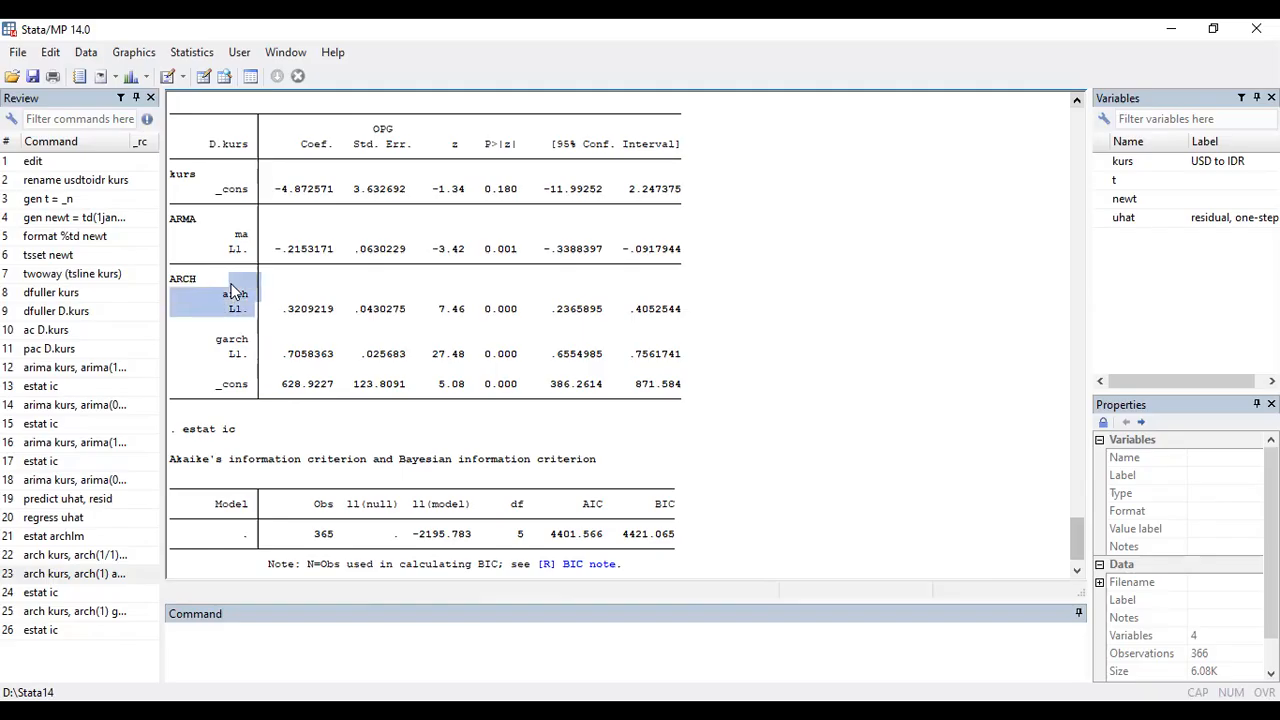
pyautogui.moveTo(245, 358); pyautogui.dragTo(220, 346)
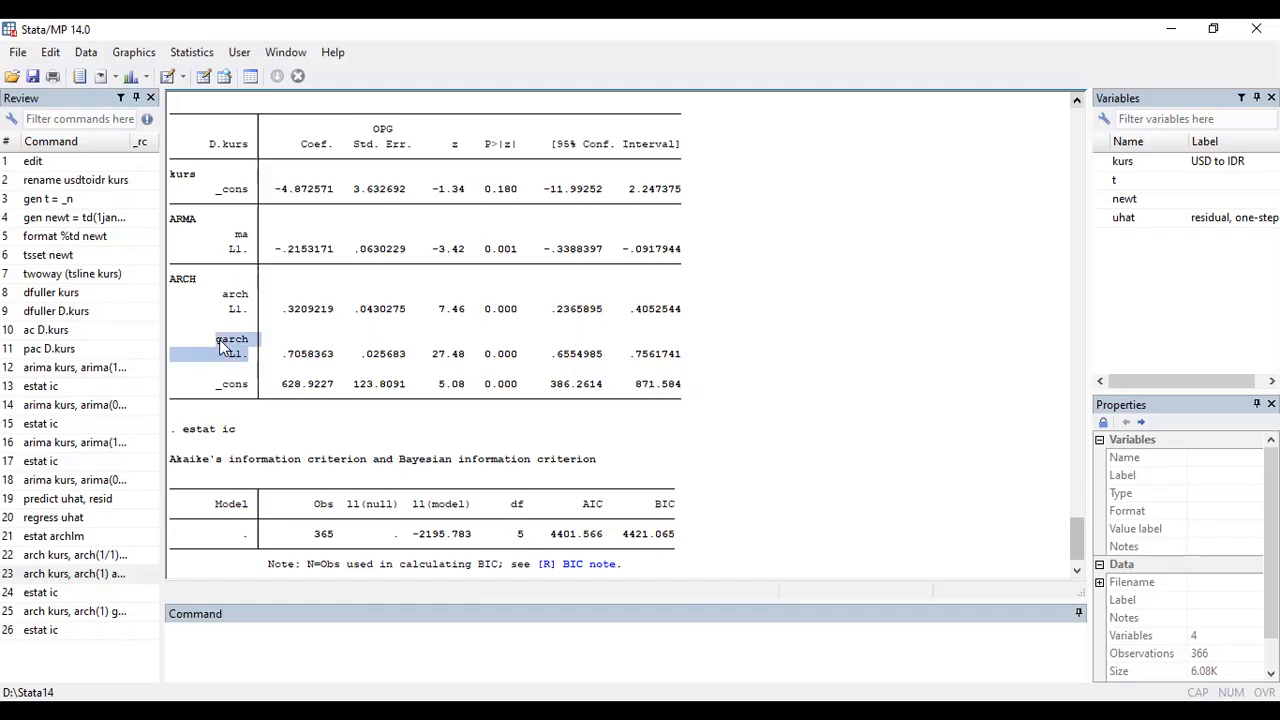
pyautogui.moveTo(205, 291)
pyautogui.mouseDown()
pyautogui.moveTo(163, 271)
pyautogui.moveTo(190, 282)
pyautogui.mouseUp()
pyautogui.click(190, 282)
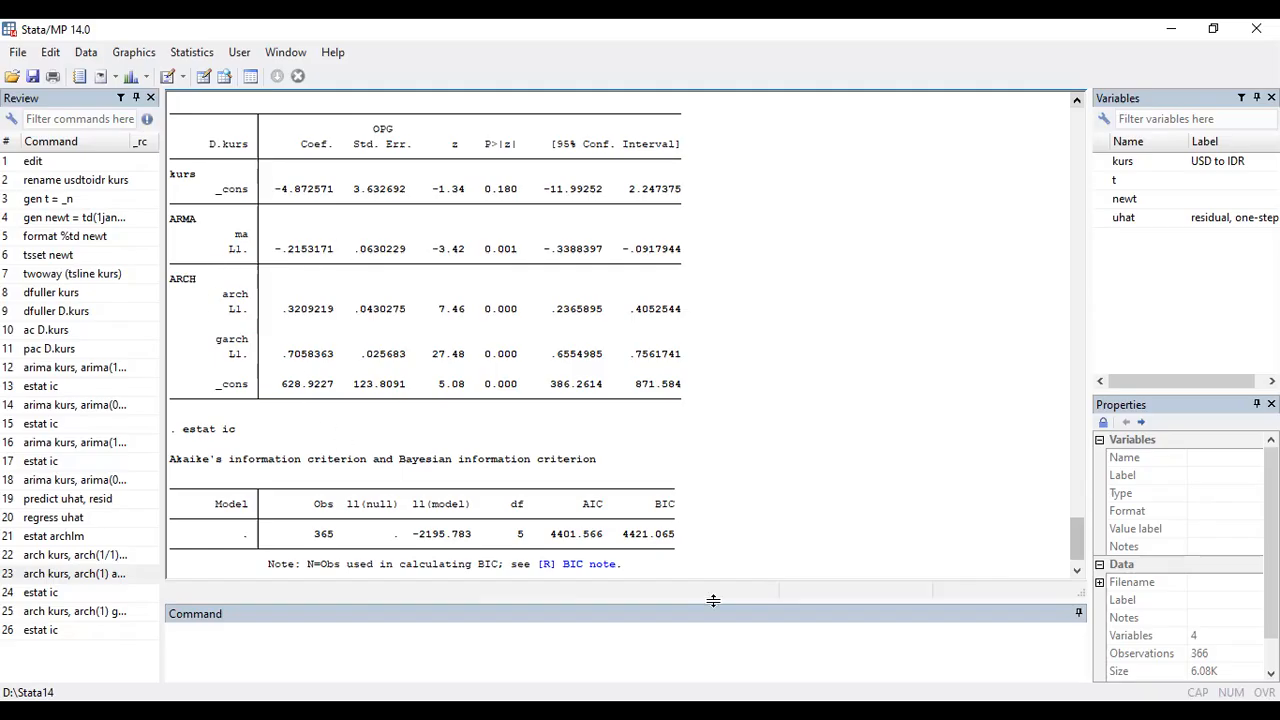
pyautogui.click(1077, 571)
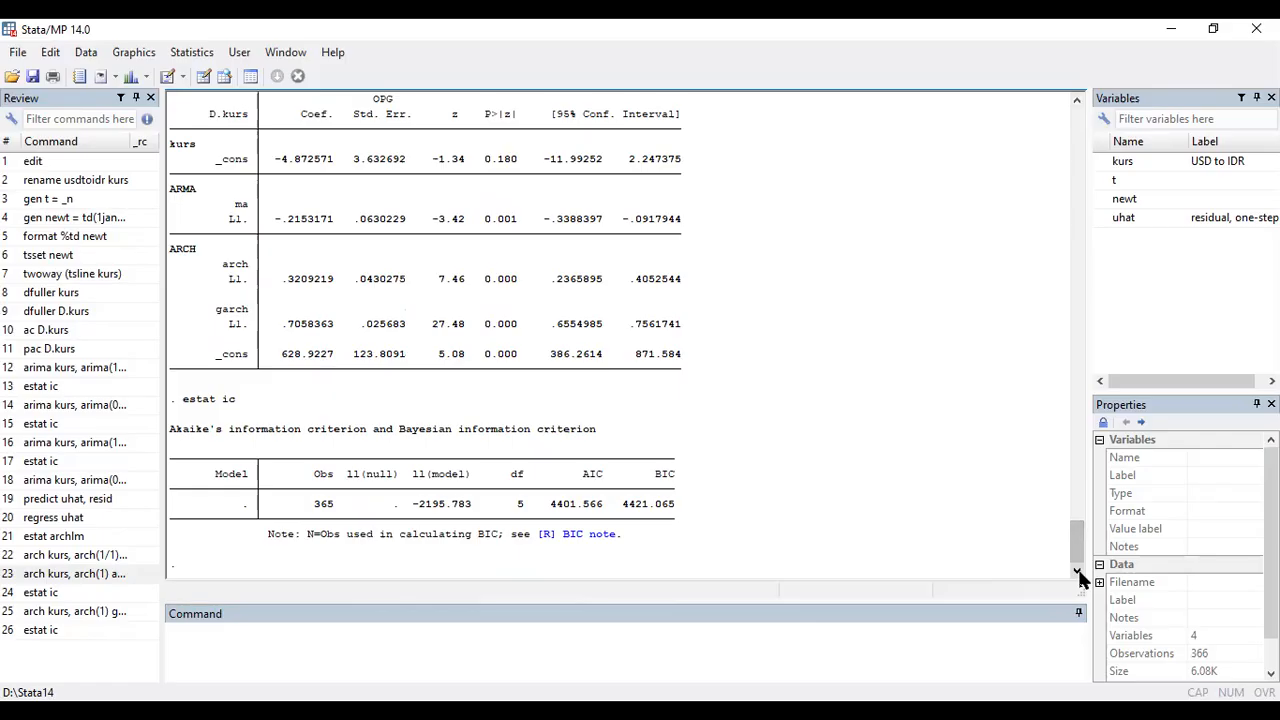
# Generate the model's conditional variance with predict var_garch11, variance, and check the new variable in the Data Editor
pyautogui.click(382, 659)
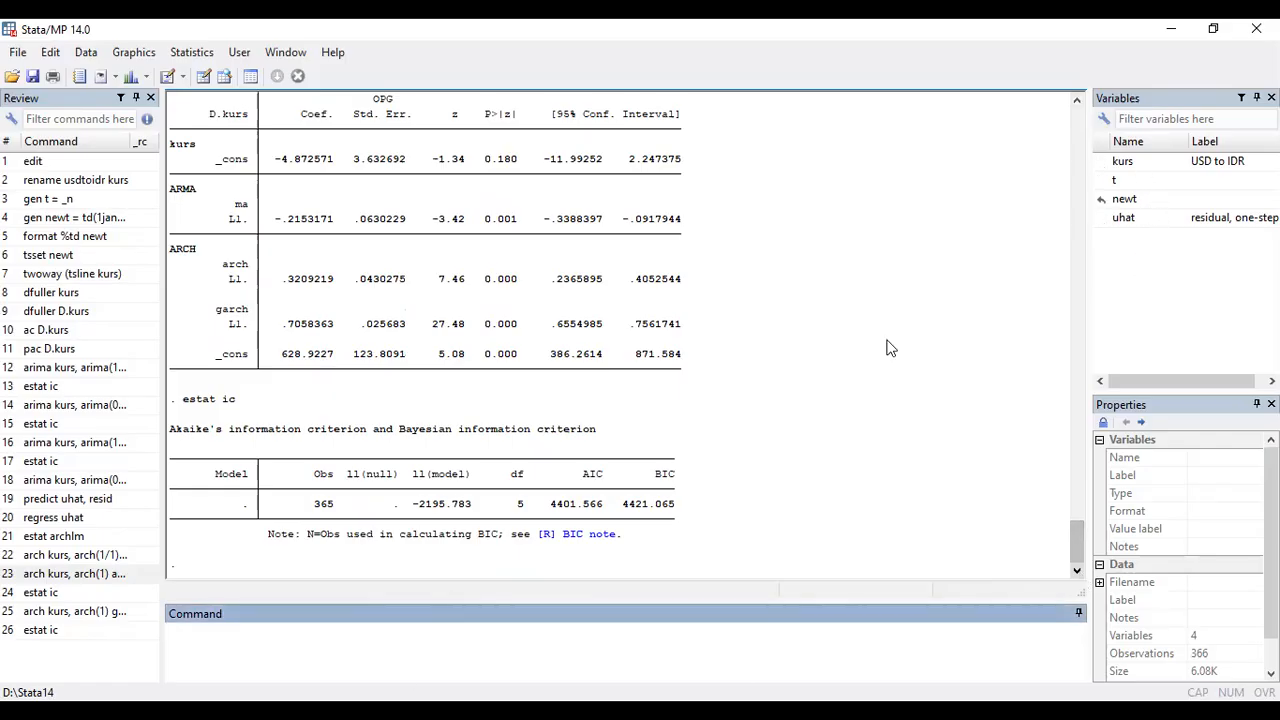
pyautogui.write('predict var_')
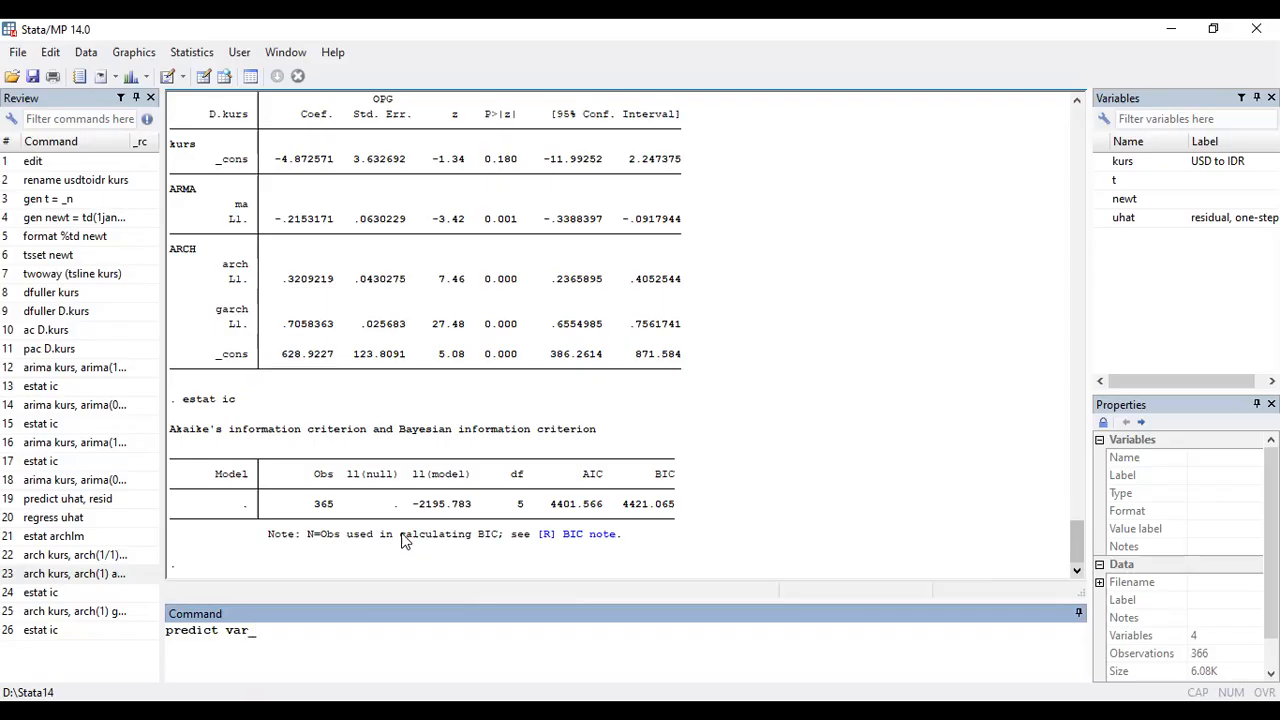
pyautogui.write(' arc')
pyautogui.press('BackSpace')
pyautogui.press('BackSpace')
pyautogui.press('BackSpace')
pyautogui.write('garch11, variance')
pyautogui.press('Return')
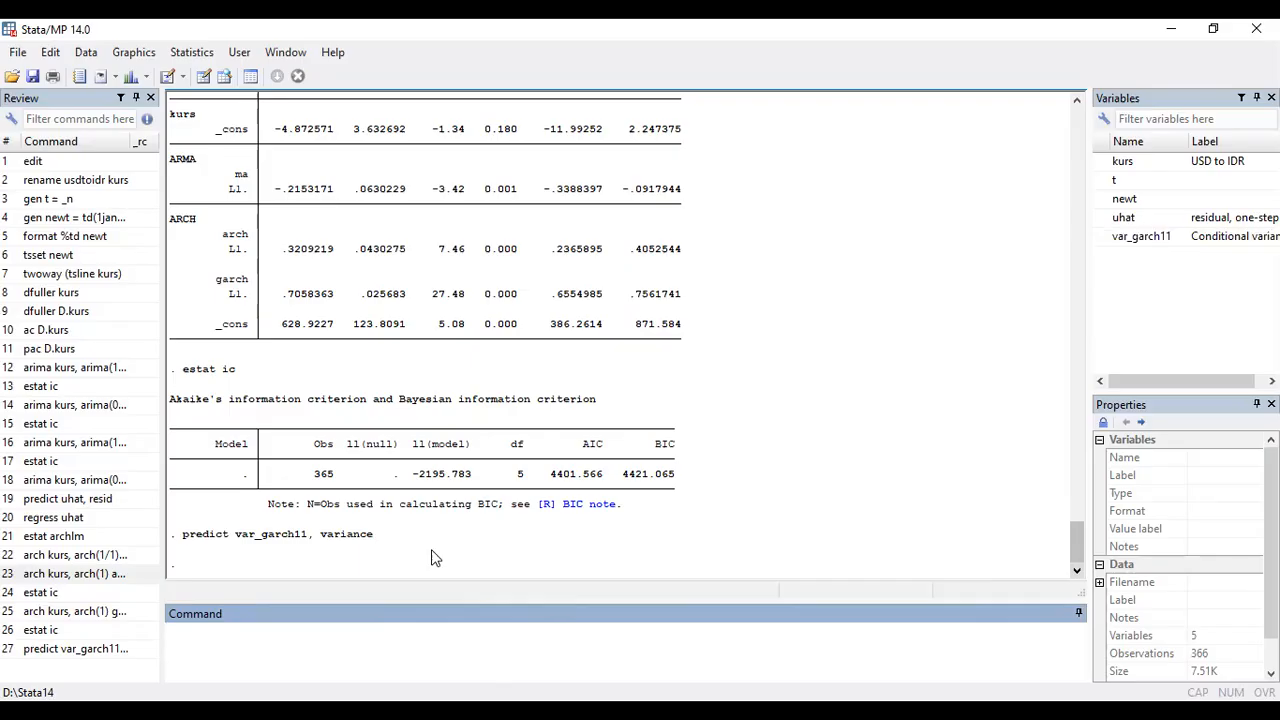
pyautogui.click(429, 714)
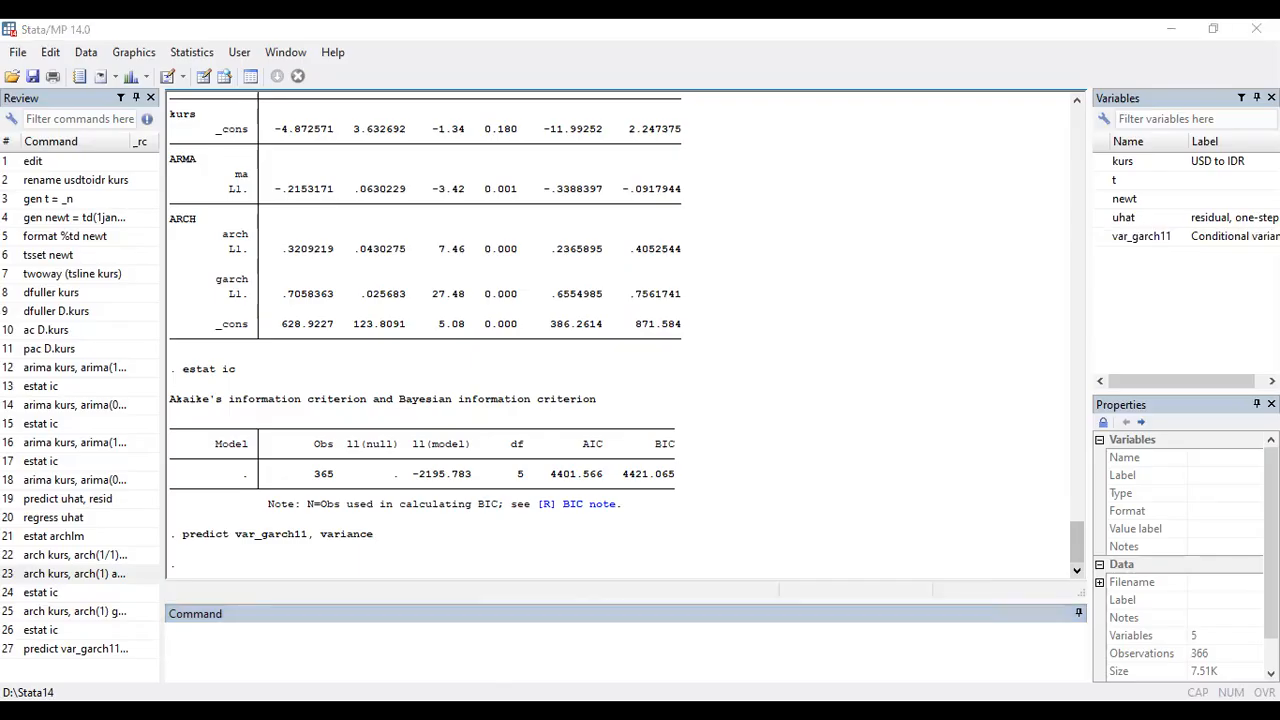
pyautogui.click(545, 603)
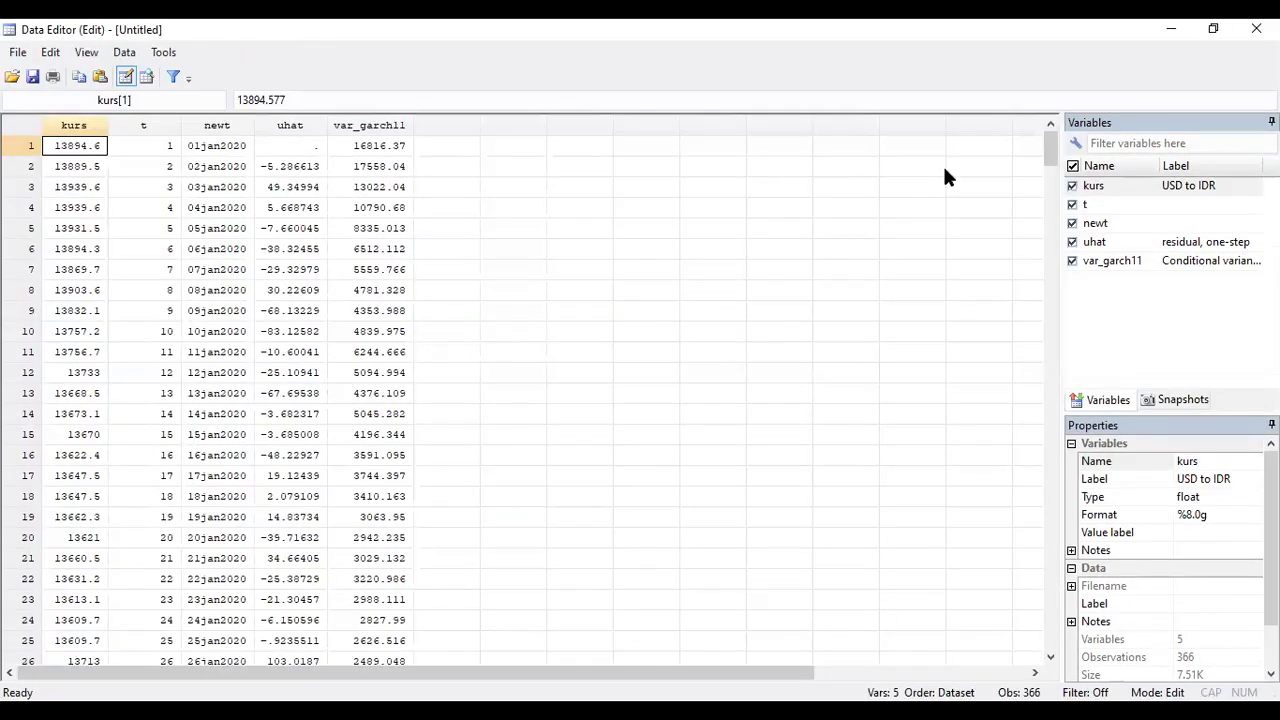
pyautogui.moveTo(1050, 156); pyautogui.dragTo(1050, 138)
pyautogui.click(1170, 32)
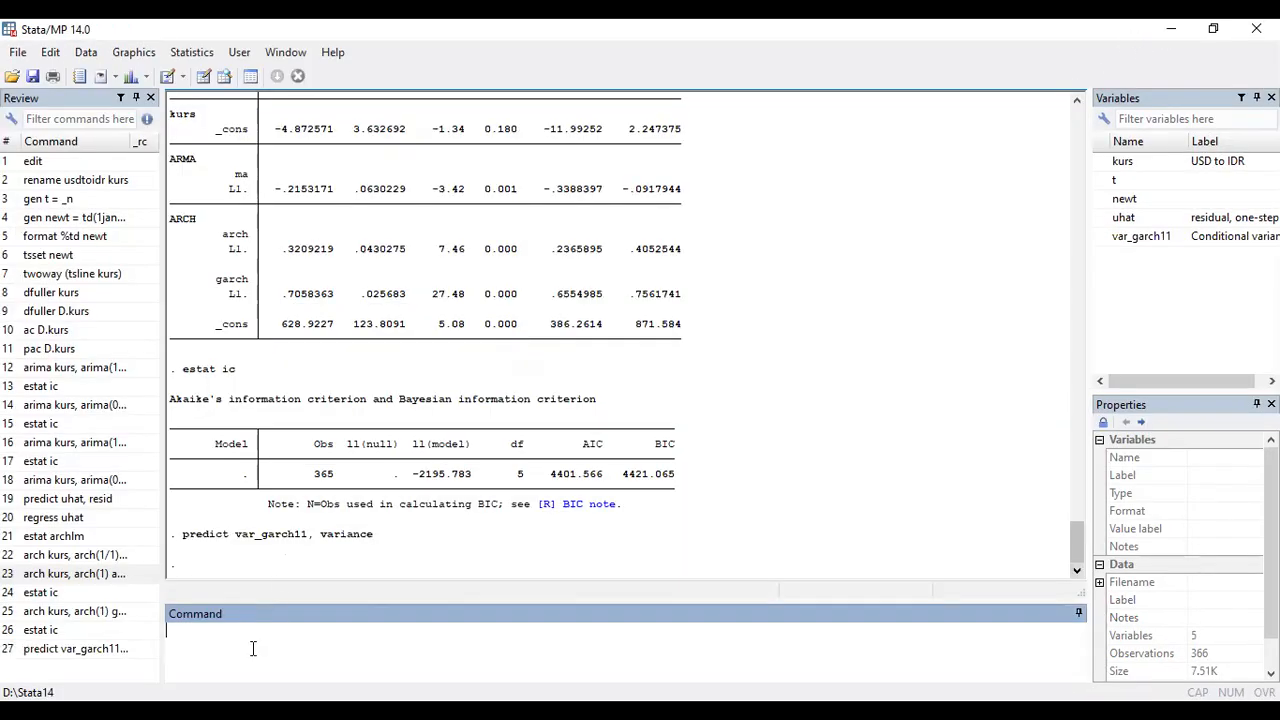
# Generate sd_garch11 as sqrt(var_garch11) and plot it over time with tsline sd_garch11
pyautogui.write('gen sd_garch11 = sqrt(var_garch11)')
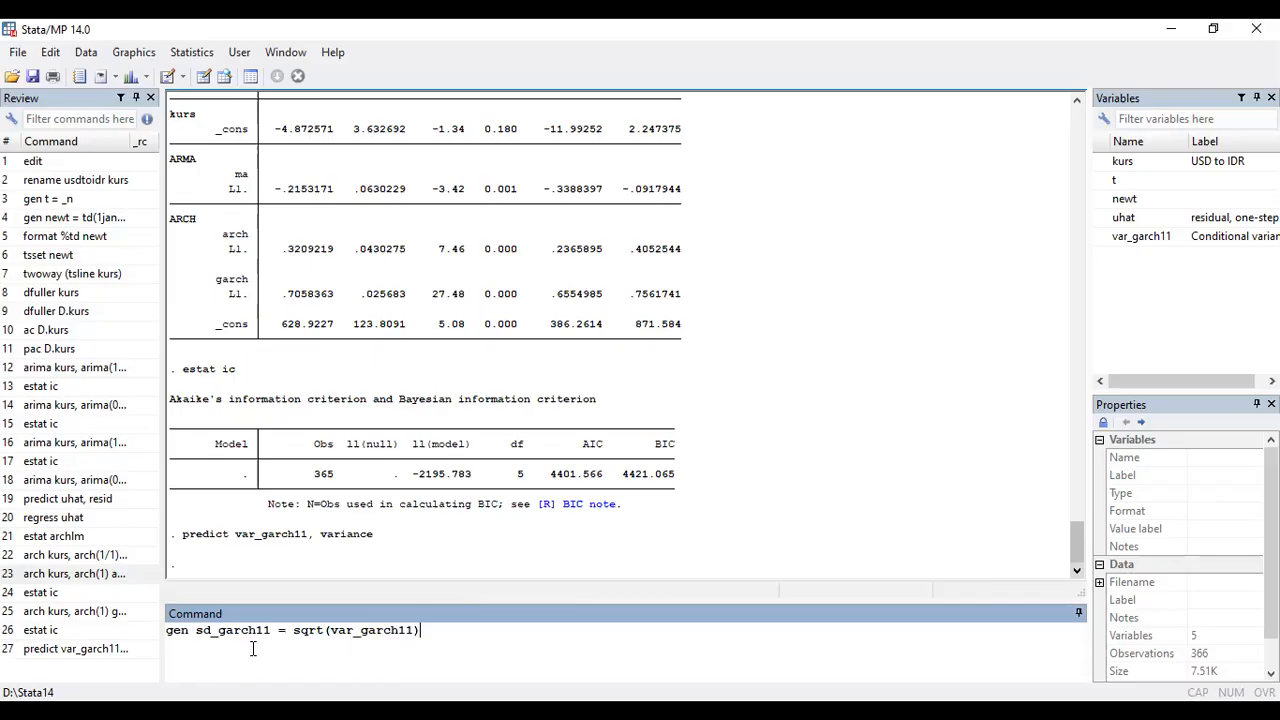
pyautogui.press('Return')
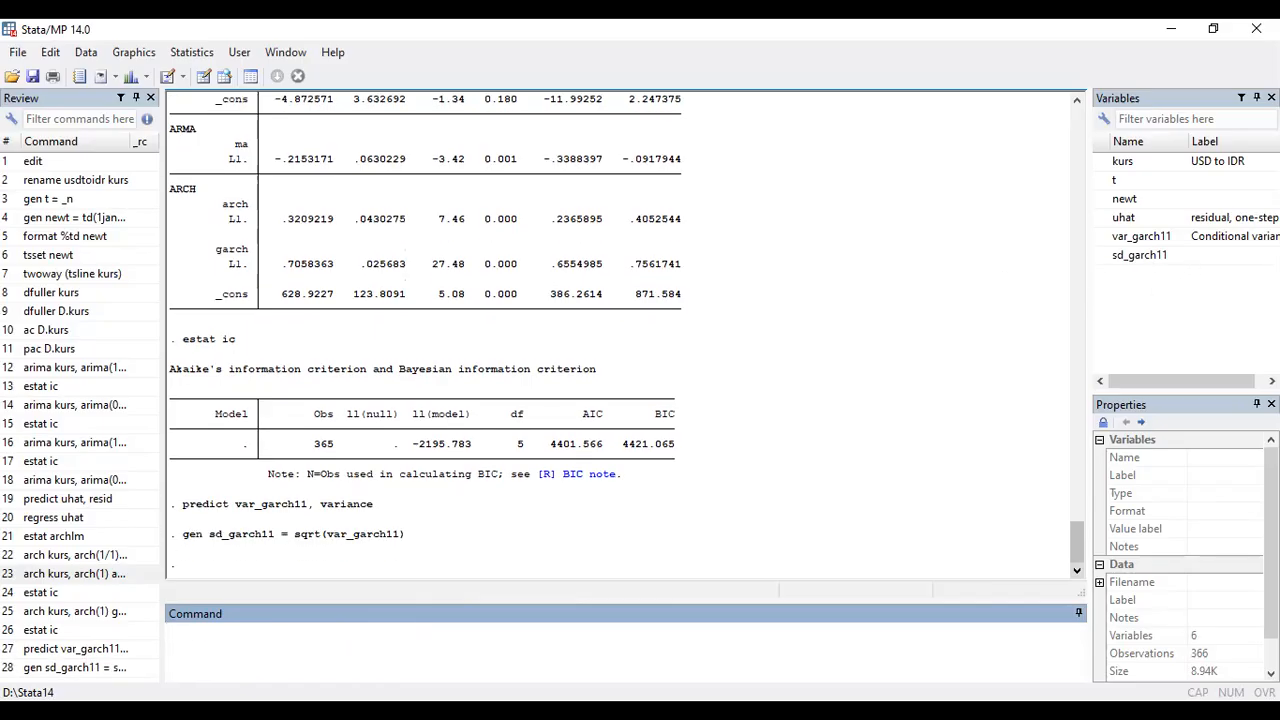
pyautogui.write('tsline sd_garch11')
pyautogui.press('Return')
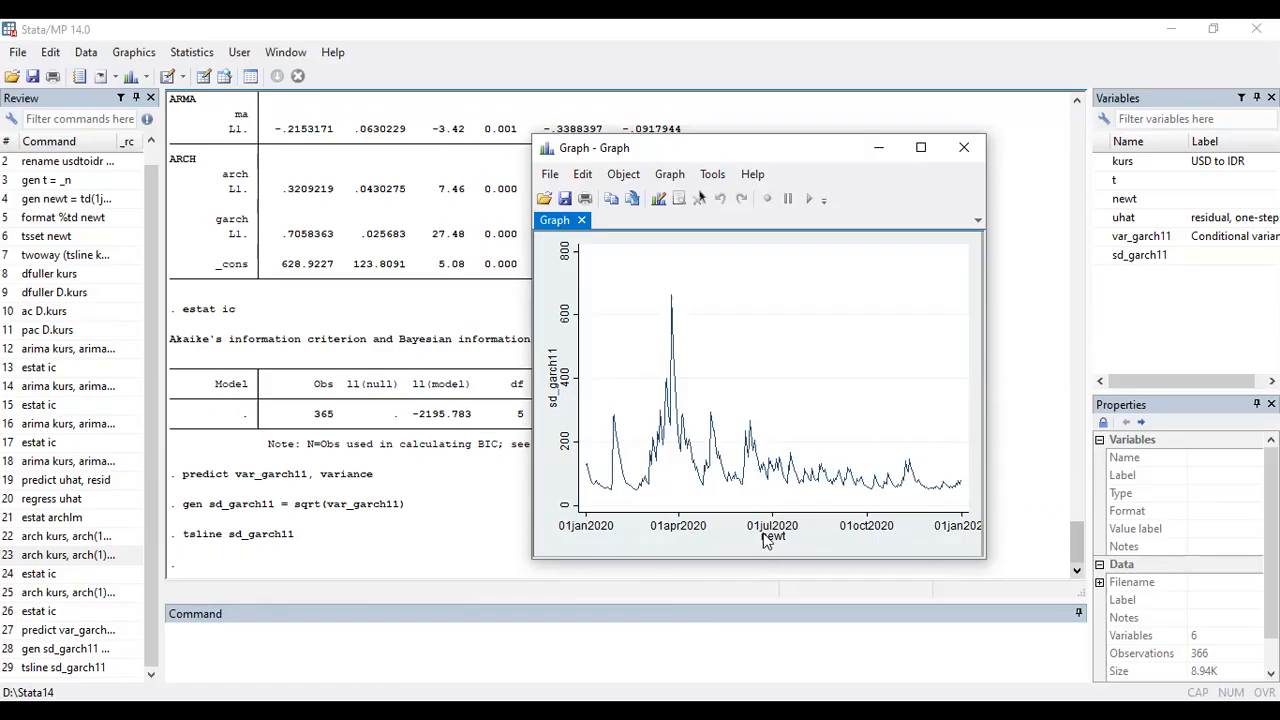
pyautogui.click(352, 567)
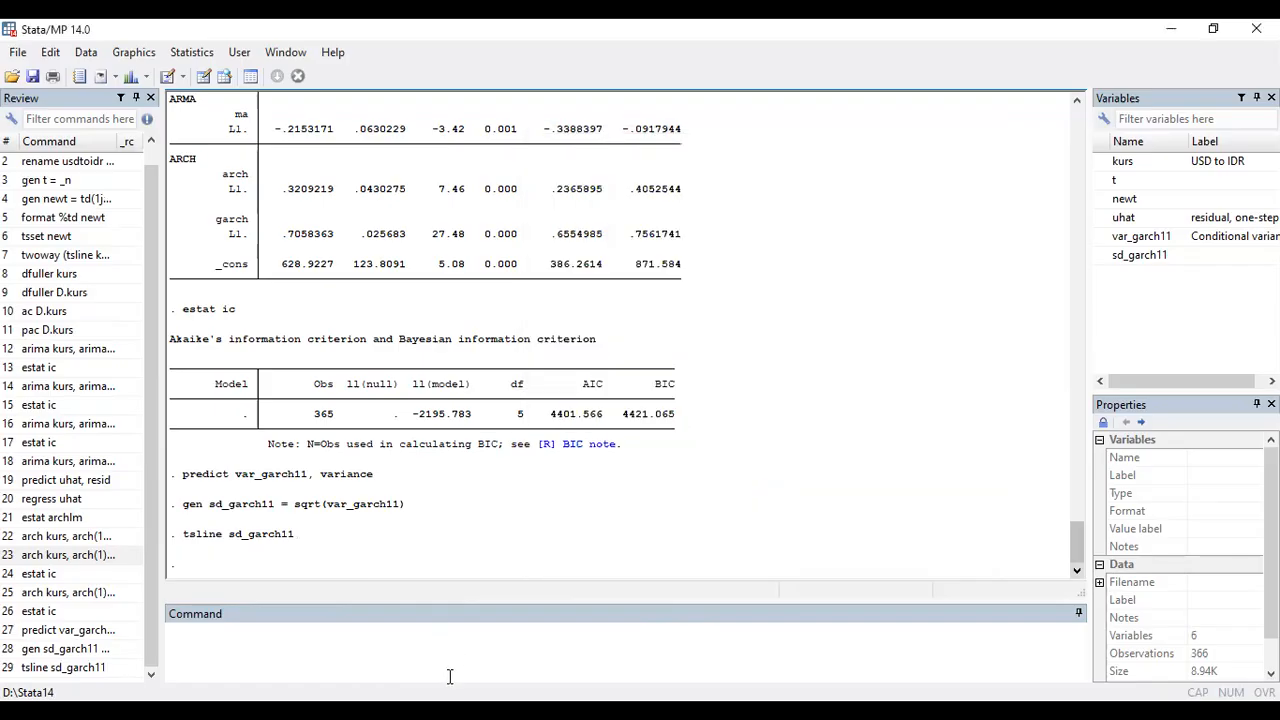
# Extend the dataset by five periods with tsappend, add(5), and check the appended dates in the Data Editor
pyautogui.click(335, 654)
pyautogui.write('tsa')
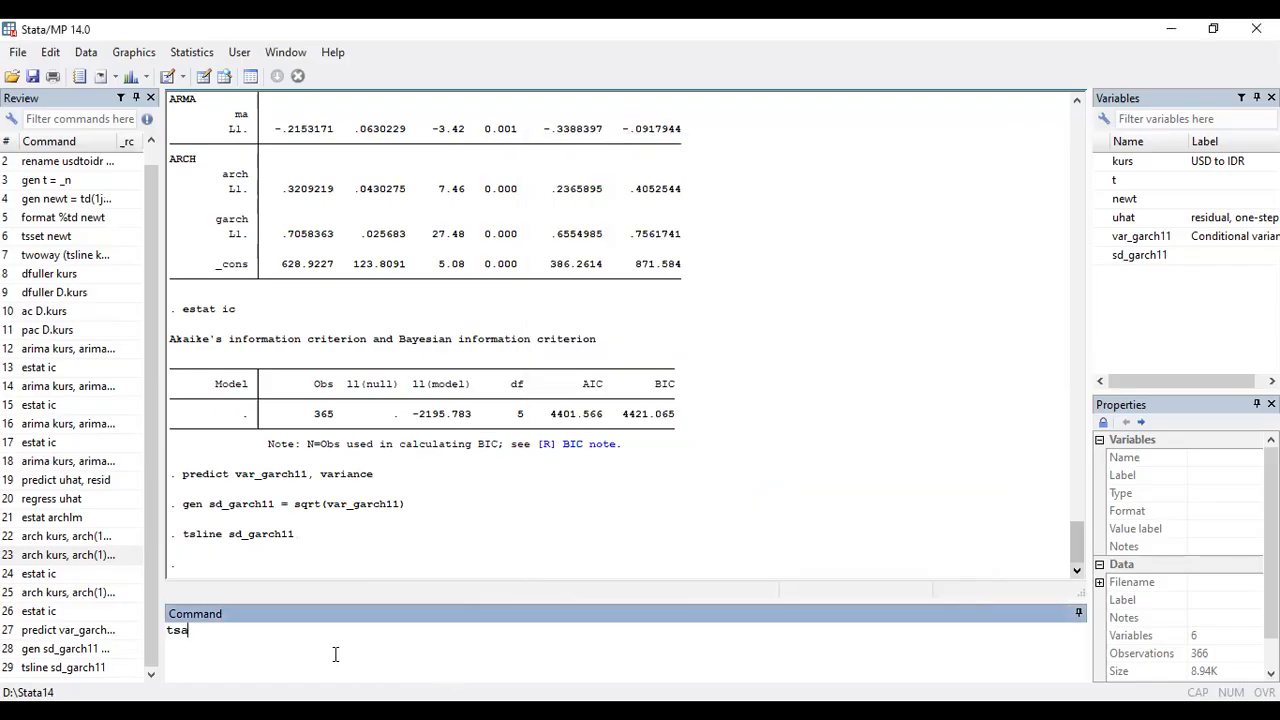
pyautogui.write('ppend, add(5)')
pyautogui.press('Return')
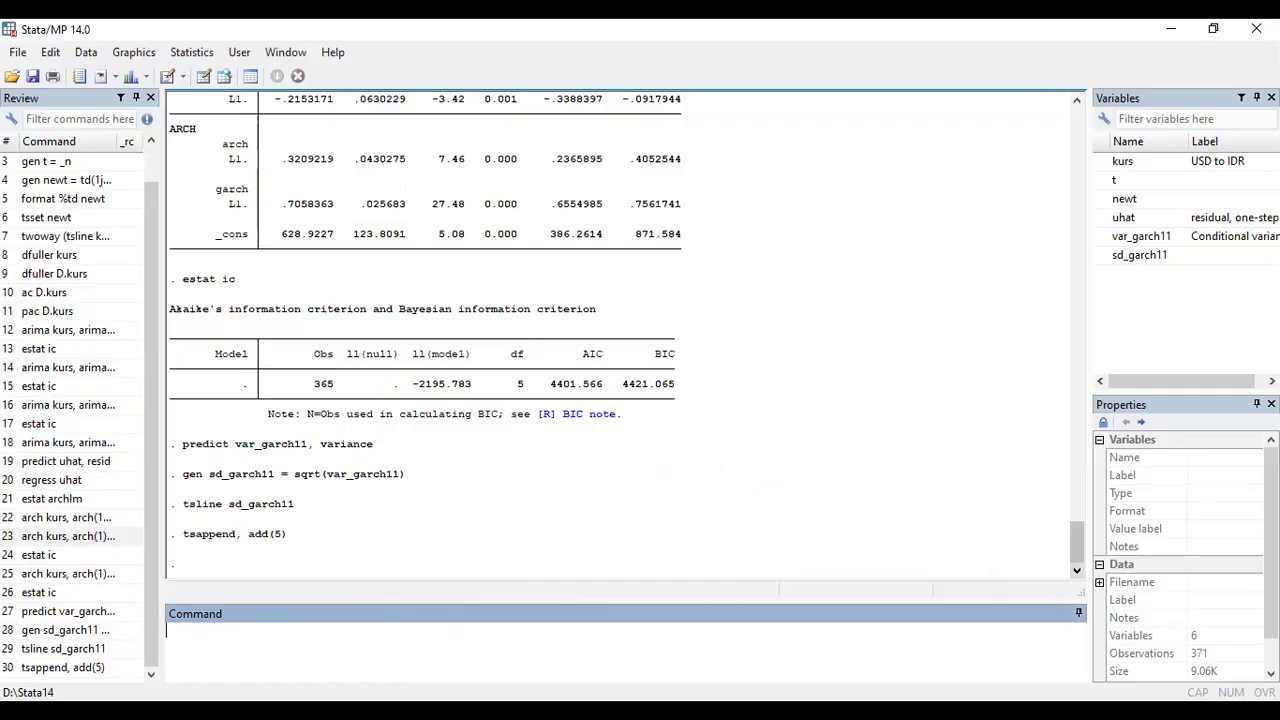
pyautogui.click(462, 711)
pyautogui.click(462, 650)
pyautogui.moveTo(1053, 158); pyautogui.dragTo(1020, 611)
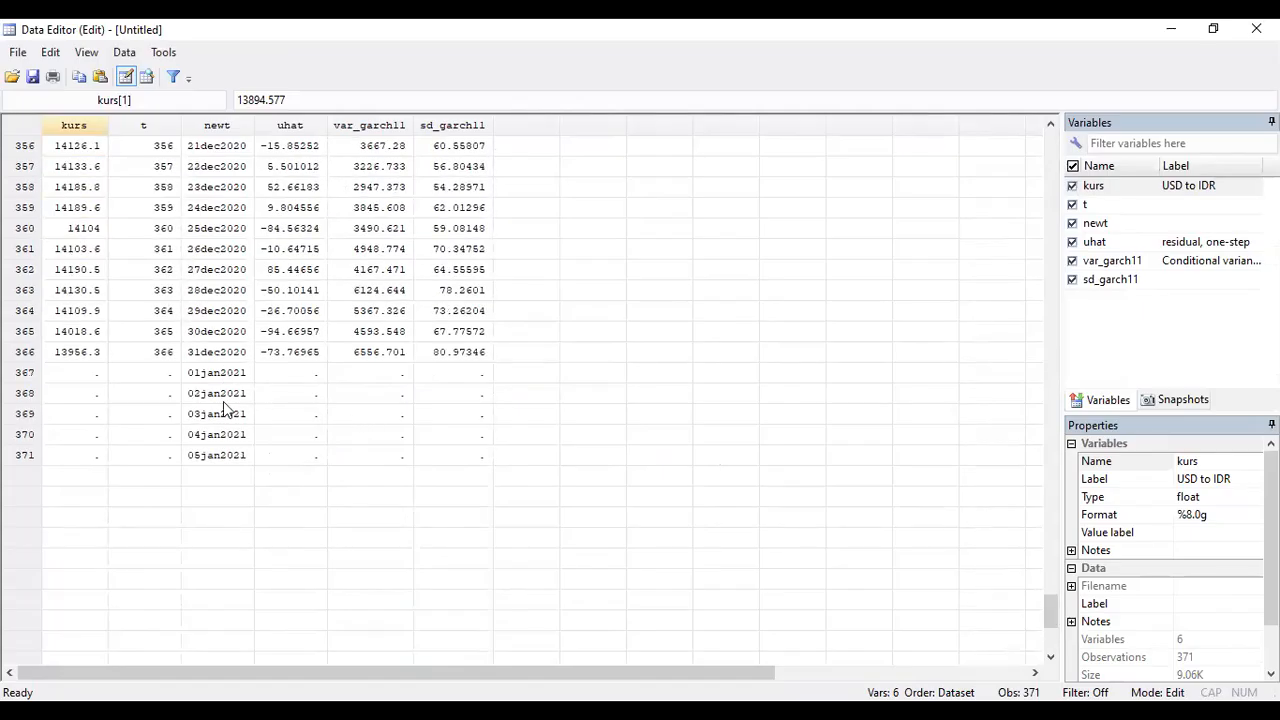
pyautogui.click(1172, 30)
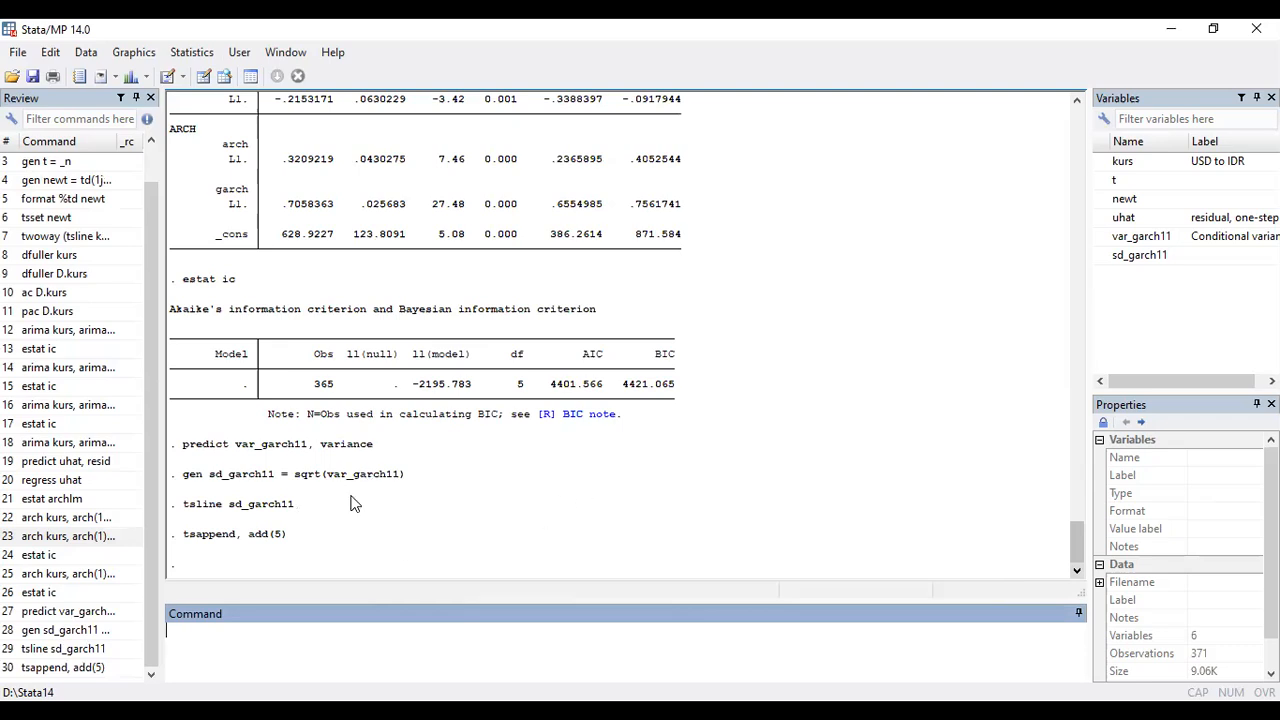
# Re-estimate arch kurs, arch(1) garch(1) arima(0,1,1) nolog, and forecast the rate with predict kursf, y dynamic(td(1jan2021))
pyautogui.click(90, 577)
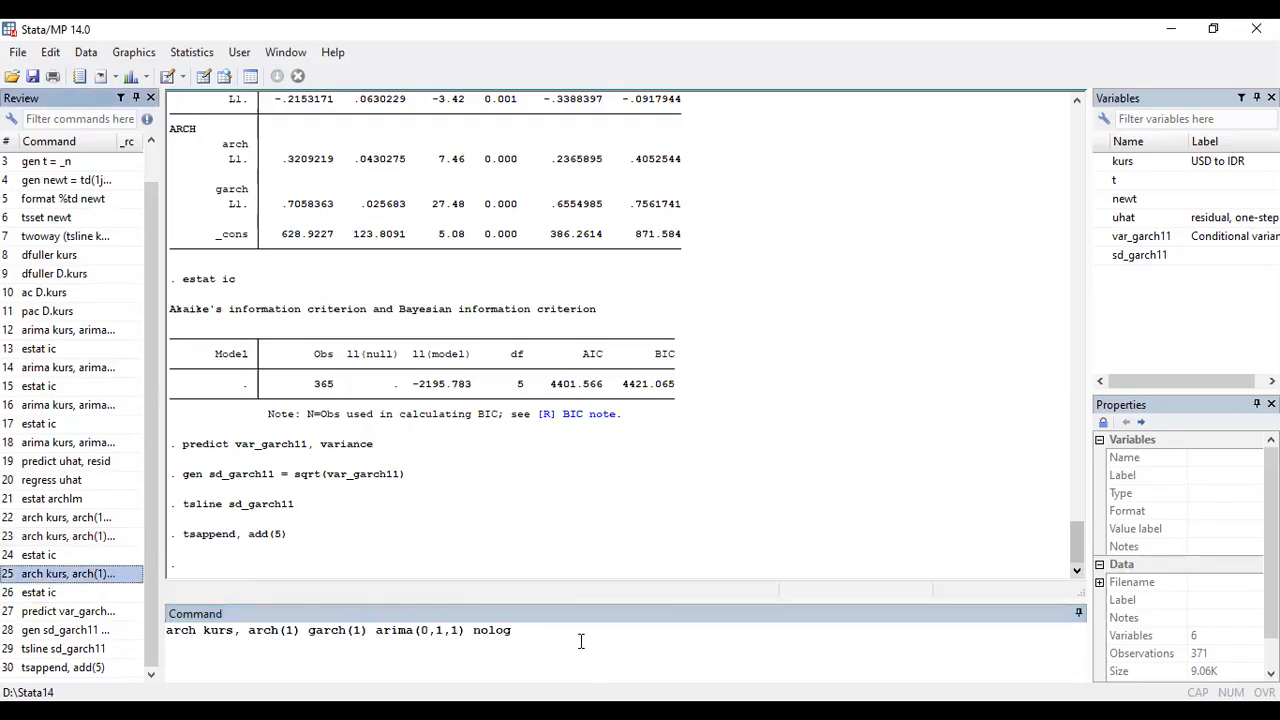
pyautogui.press('Return')
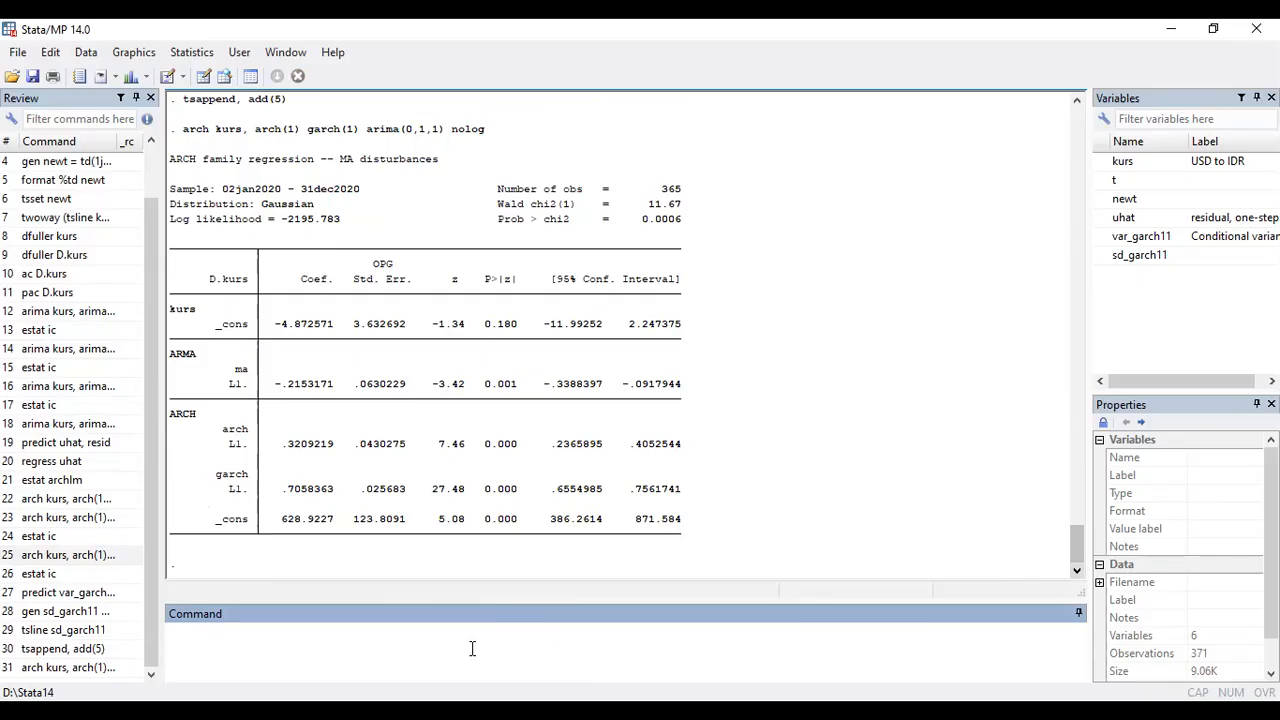
pyautogui.write('predict kursf, y dynamic')
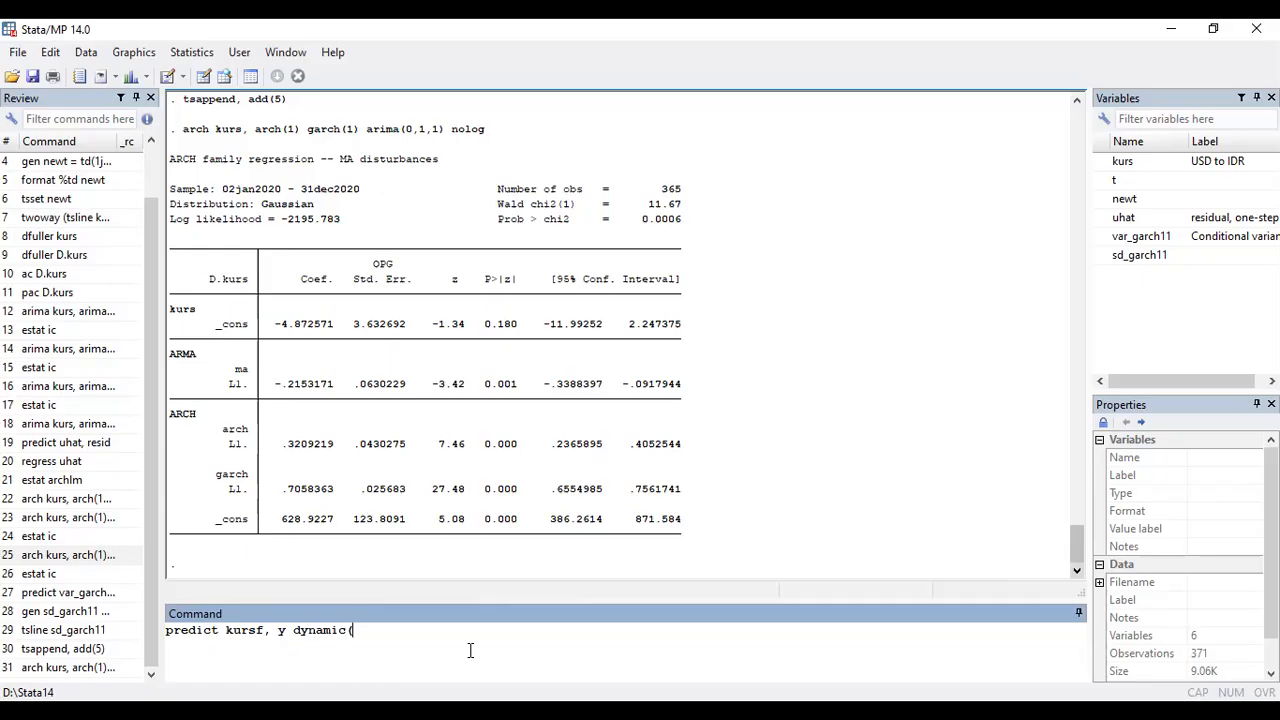
pyautogui.write('(td(1jan2021))')
pyautogui.press('Return')
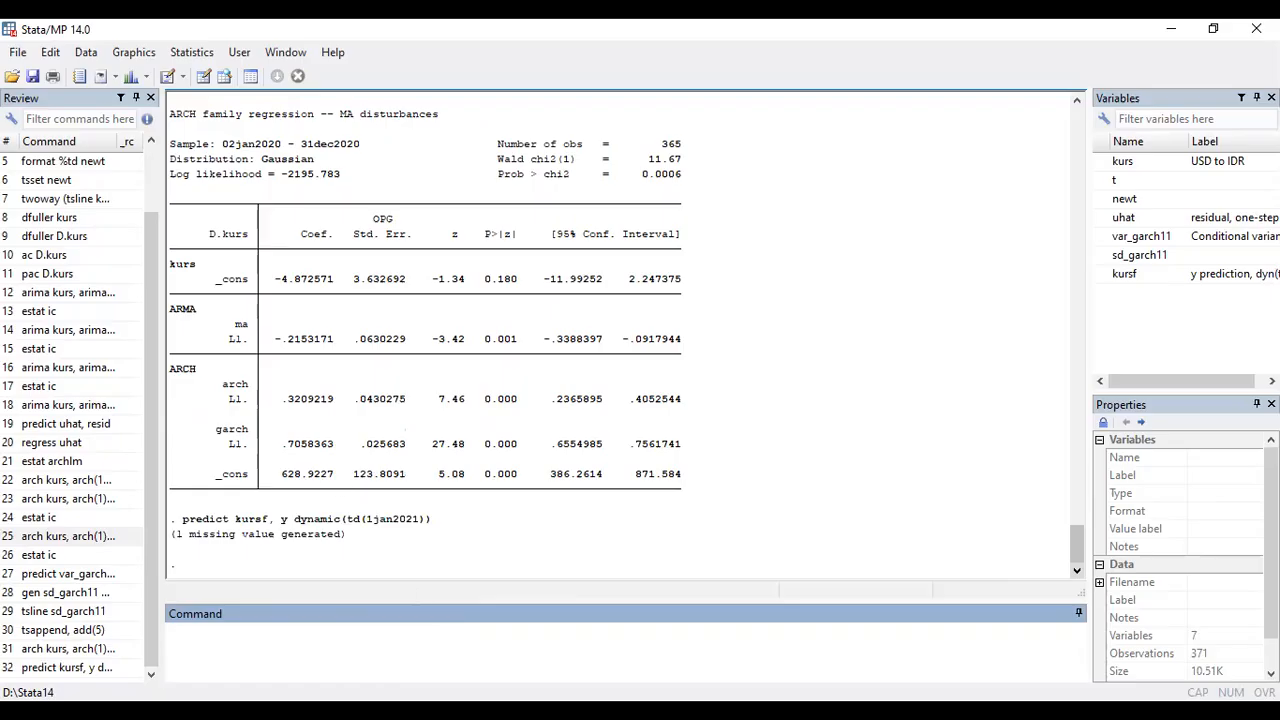
# Compare the last five kurs values of December 2020 with the kursf forecasts for 01jan2021 to 05jan2021 in the Data Editor
pyautogui.hotkey('alt', 'Tab')
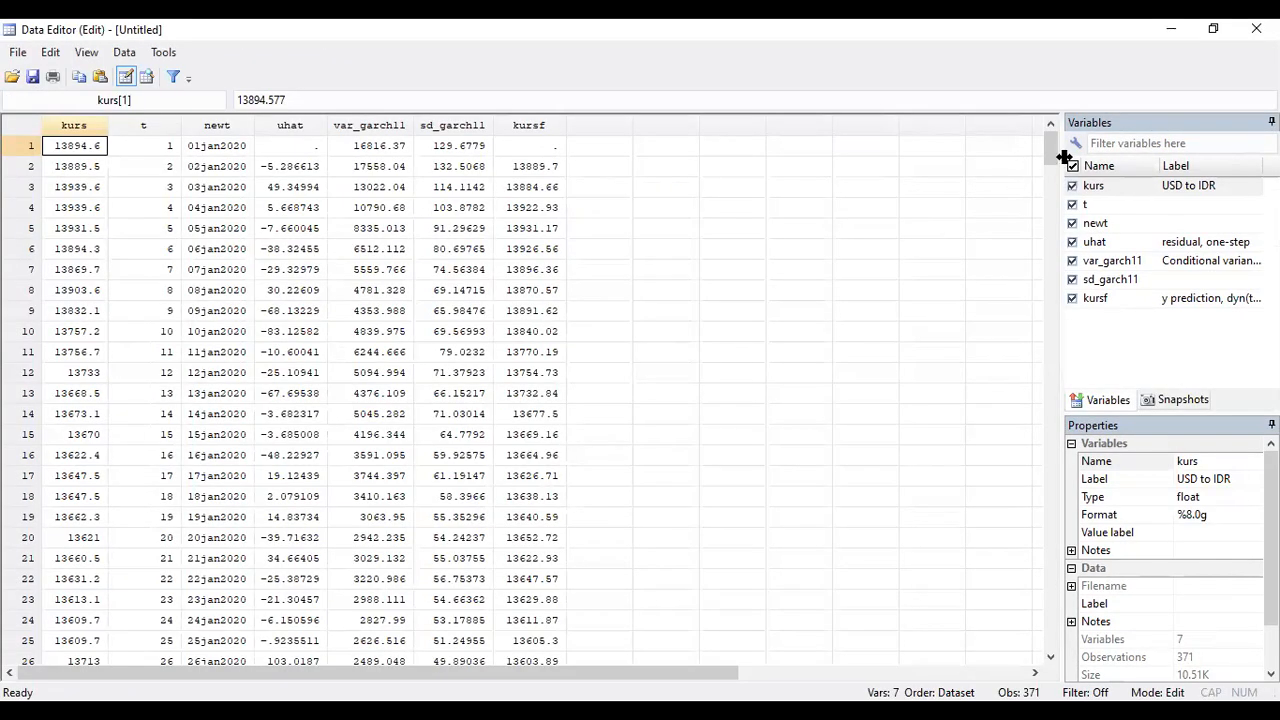
pyautogui.moveTo(1050, 150); pyautogui.dragTo(1040, 614)
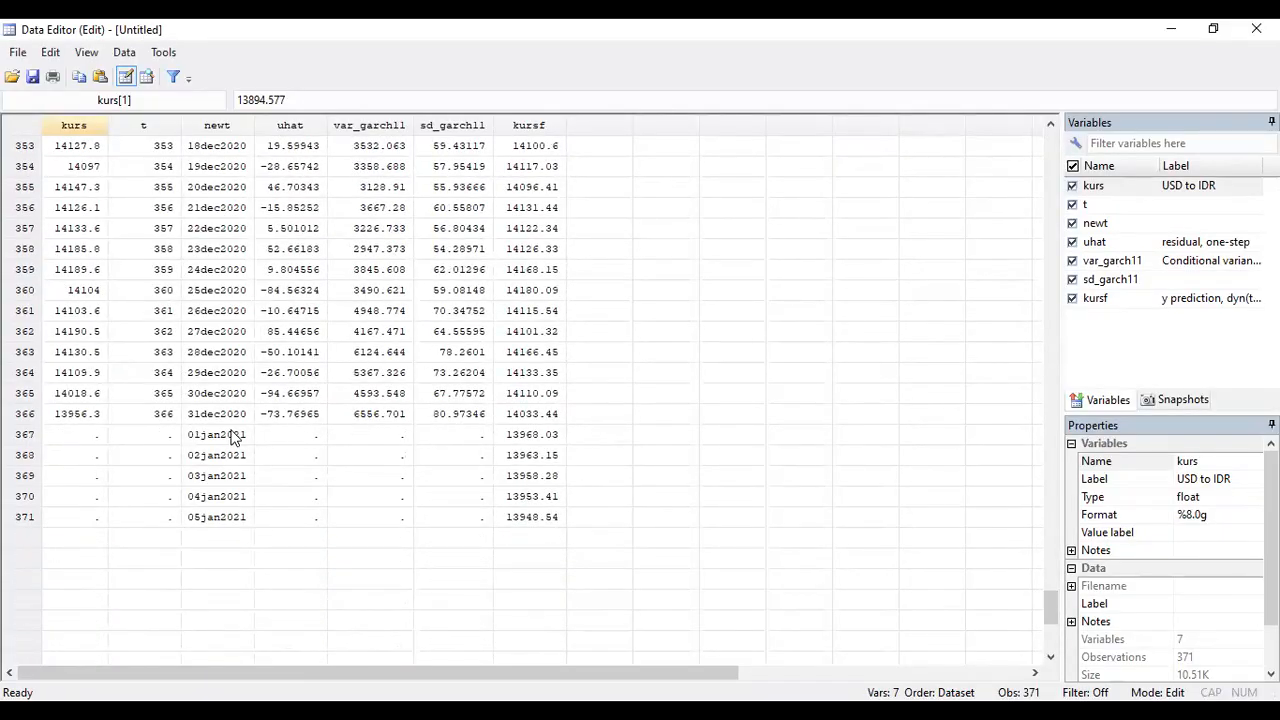
pyautogui.moveTo(80, 331); pyautogui.dragTo(90, 412)
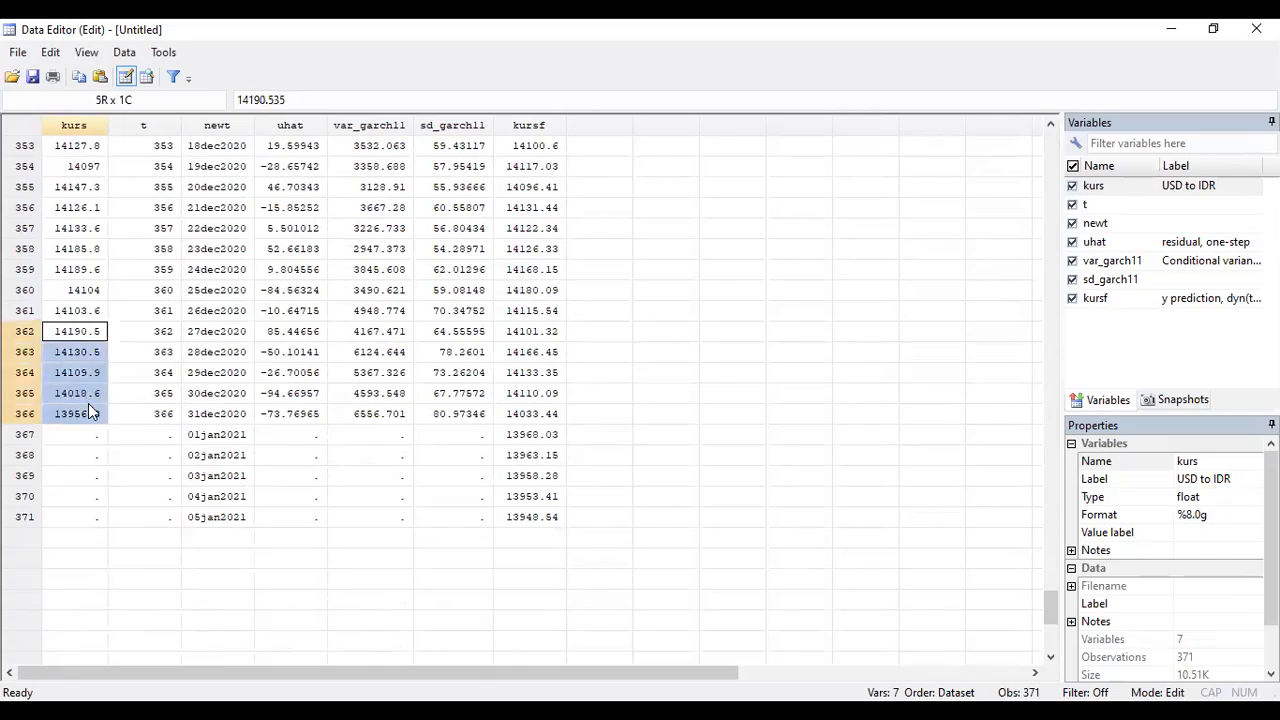
pyautogui.moveTo(528, 440); pyautogui.dragTo(537, 523)
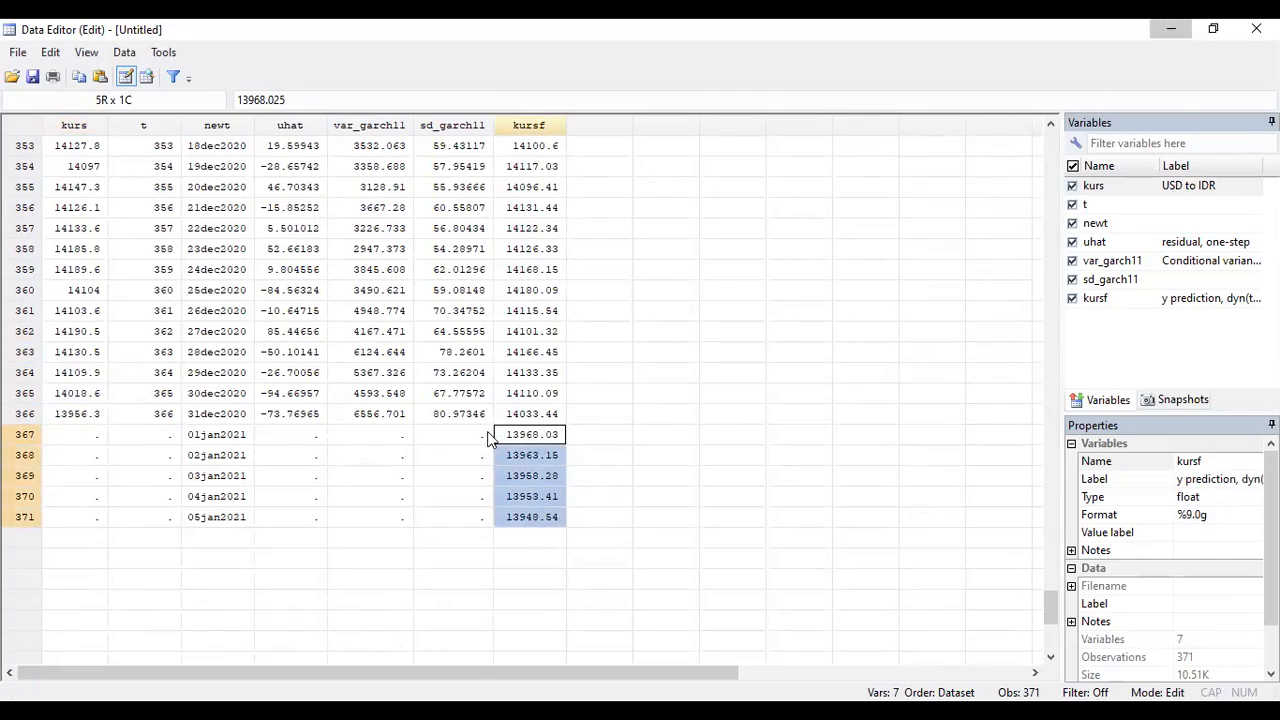
pyautogui.click(1168, 29)
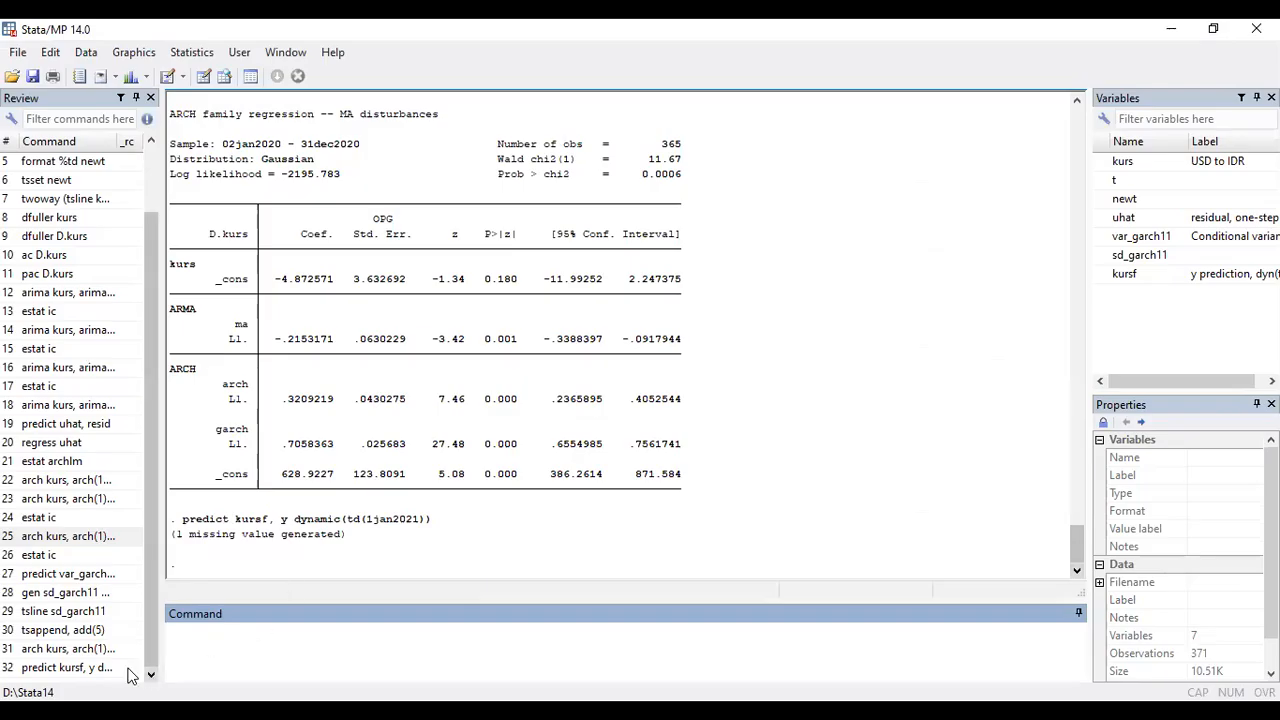
# Rework the kursf forecast command into predict varf, variance dynamic(td(1jan2021)), run it, and view varf in the Data Editor
pyautogui.click(86, 668)
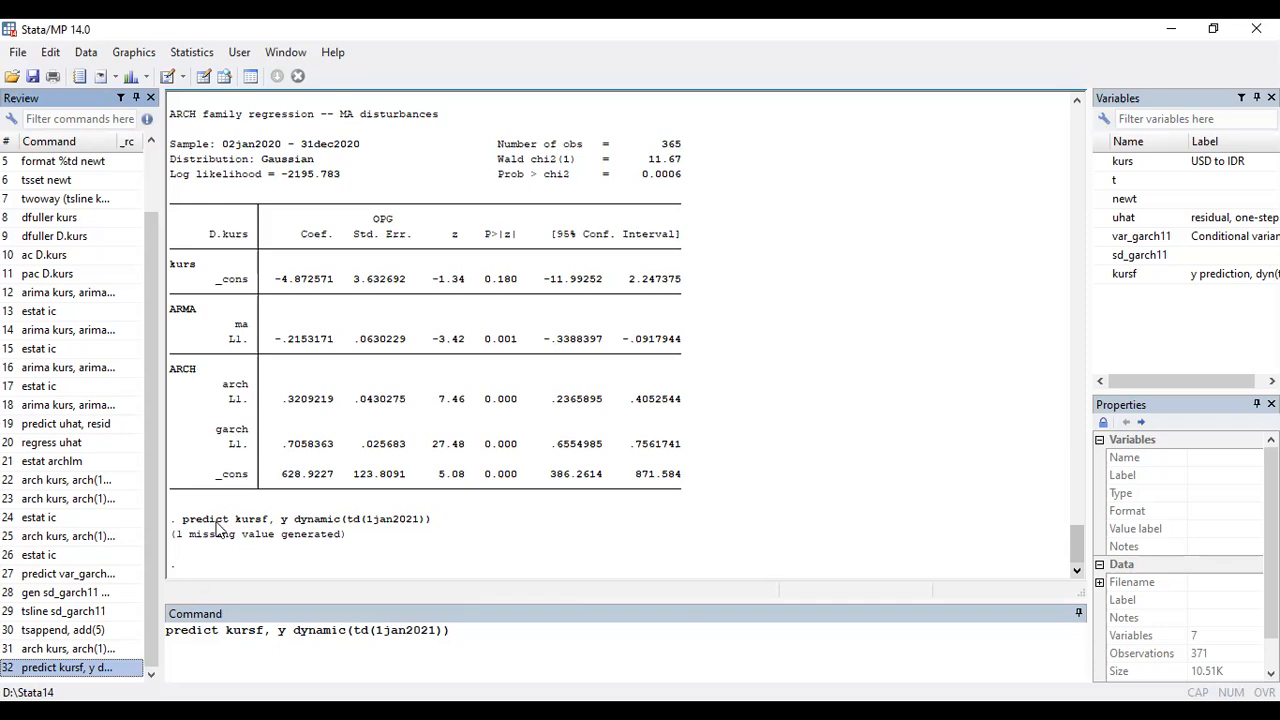
pyautogui.click(263, 632)
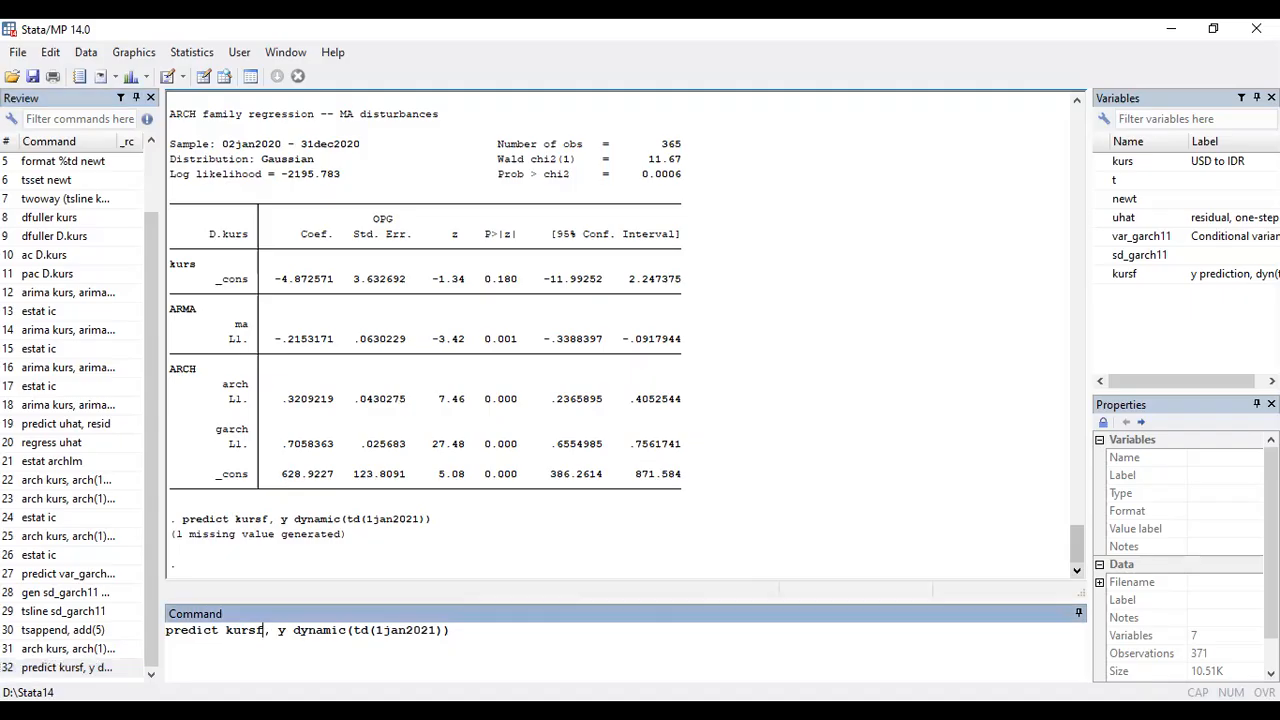
pyautogui.moveTo(263, 631); pyautogui.dragTo(226, 631)
pyautogui.write('varf')
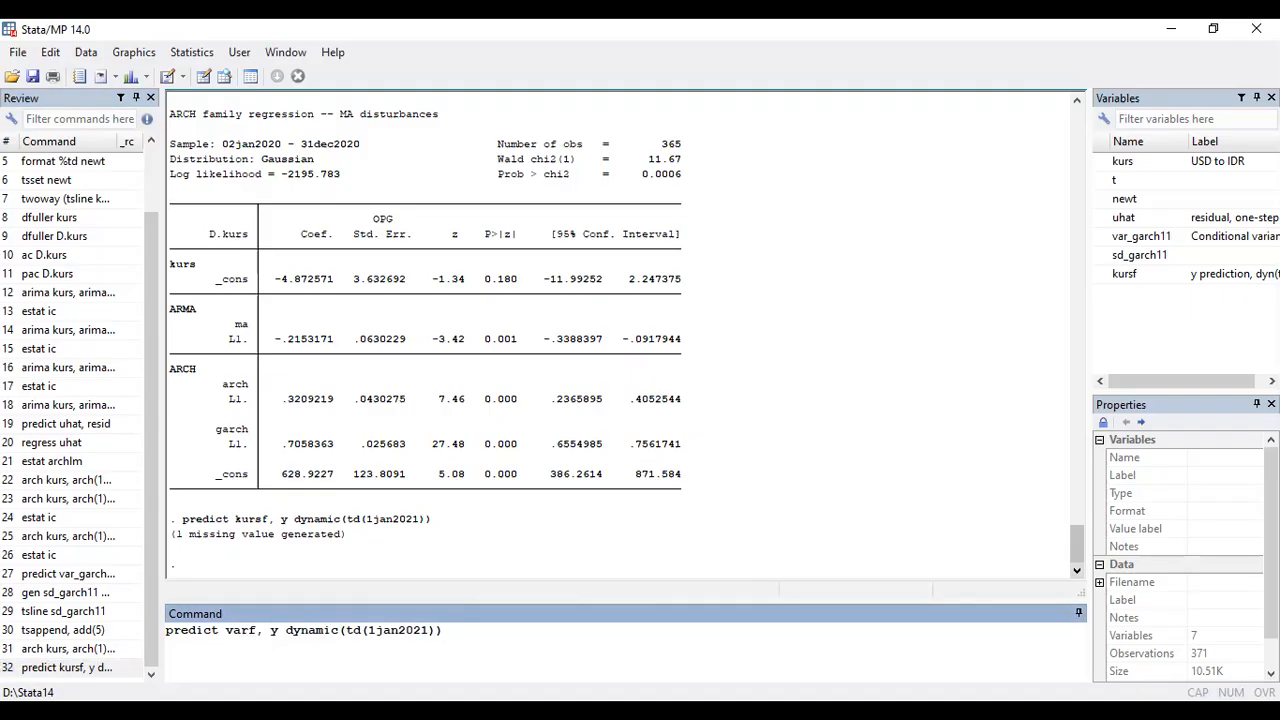
pyautogui.doubleClick(272, 630)
pyautogui.write('variance')
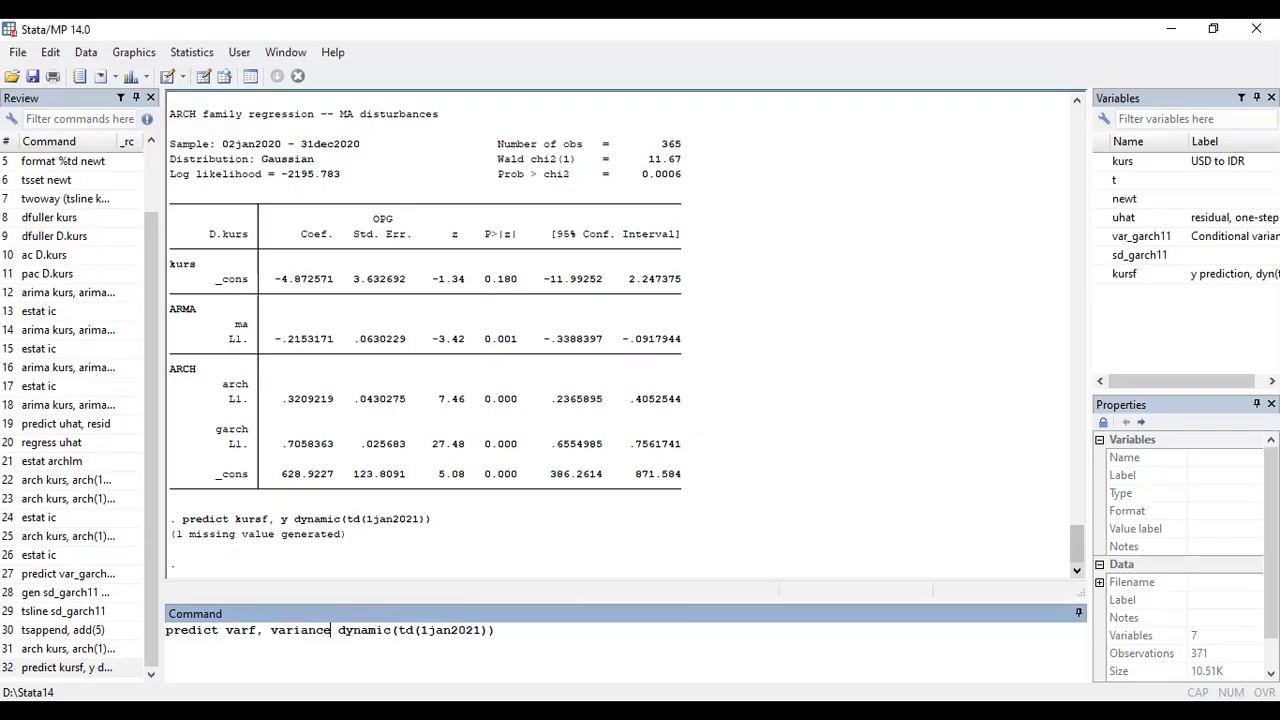
pyautogui.press('Right')
pyautogui.press('Return')
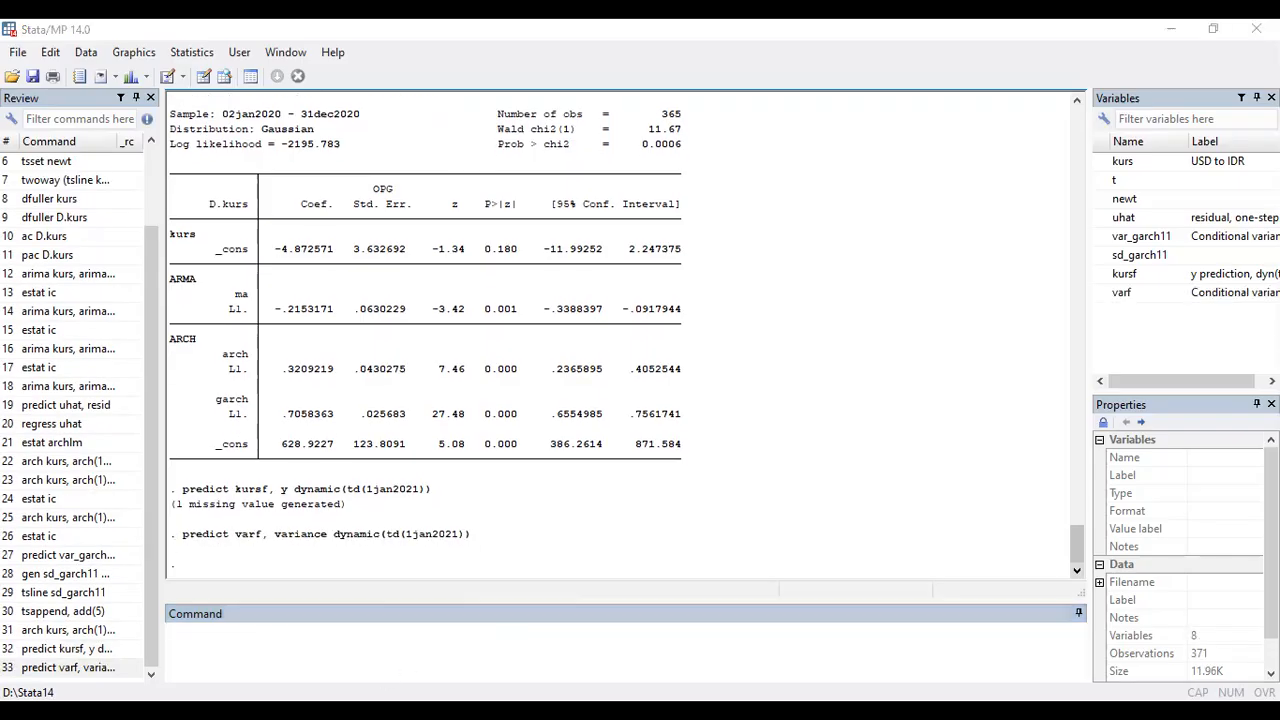
pyautogui.hotkey('ctrl', '8')
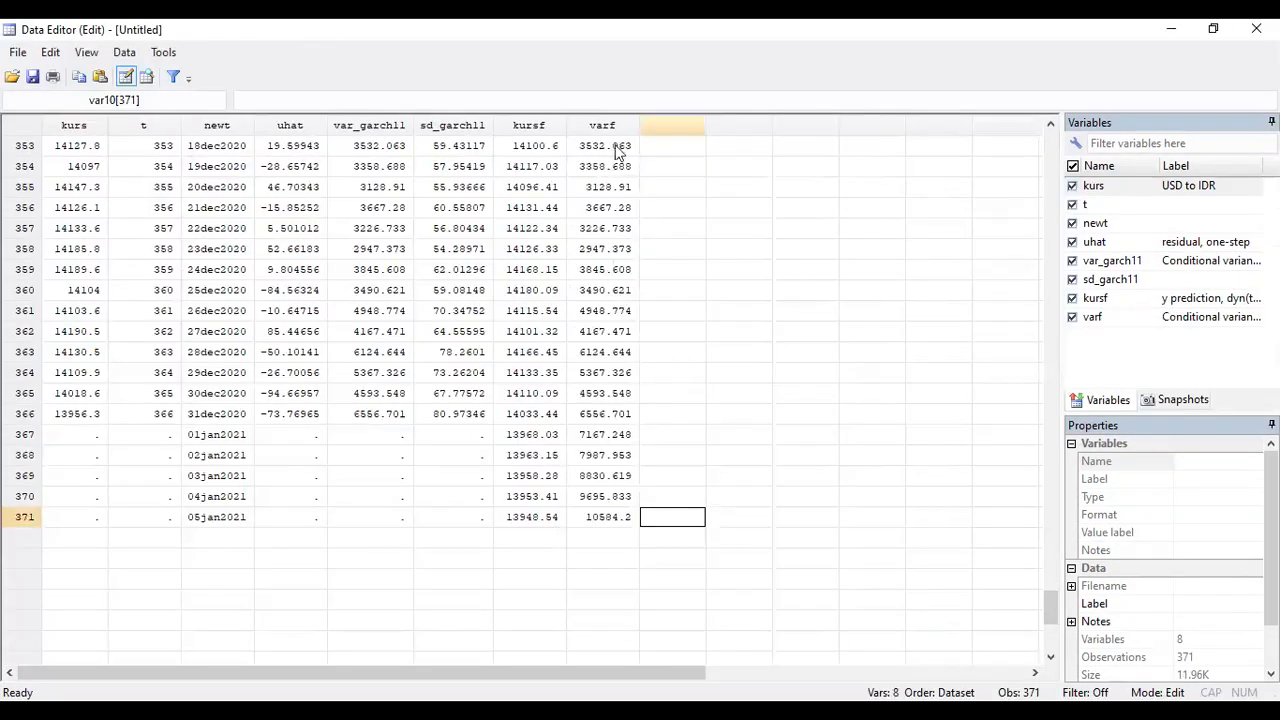
# Generate the forecast standard deviation with gen sdf = sqrt(varf), and view the new sdf column in the Data Editor
pyautogui.click(1168, 33)
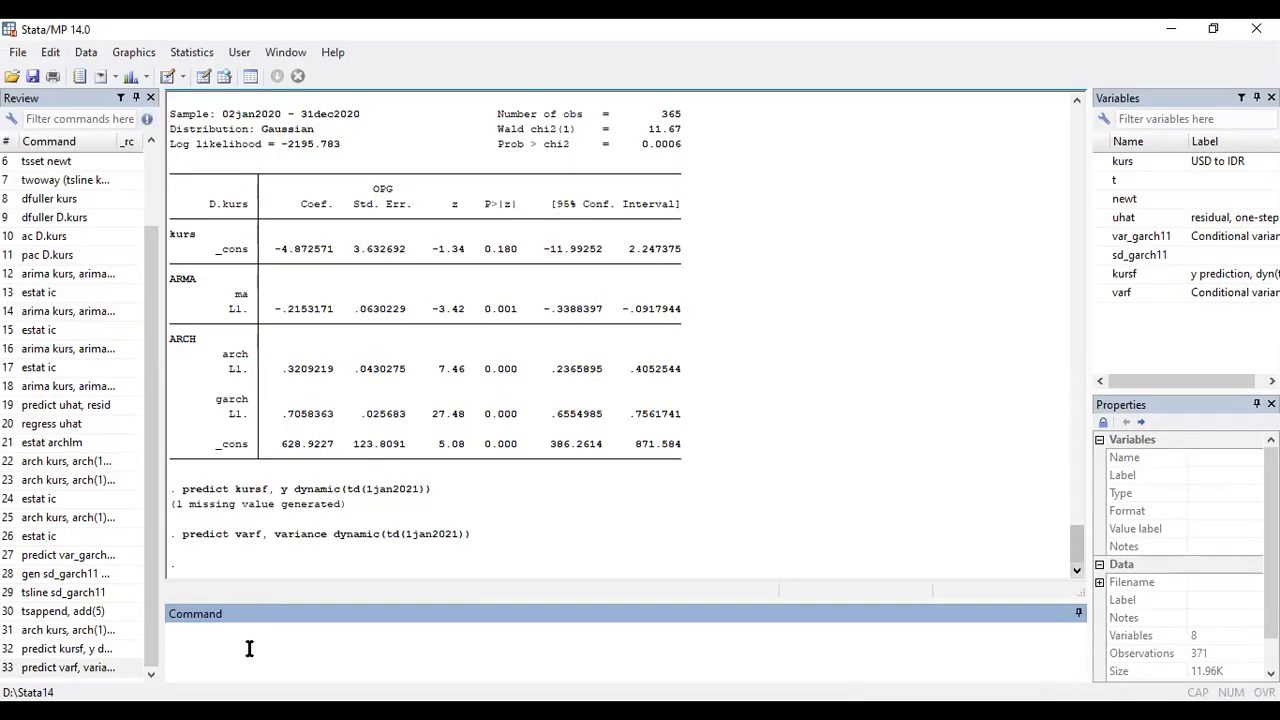
pyautogui.write('gen sdf = sqrt(varf)')
pyautogui.press('Return')
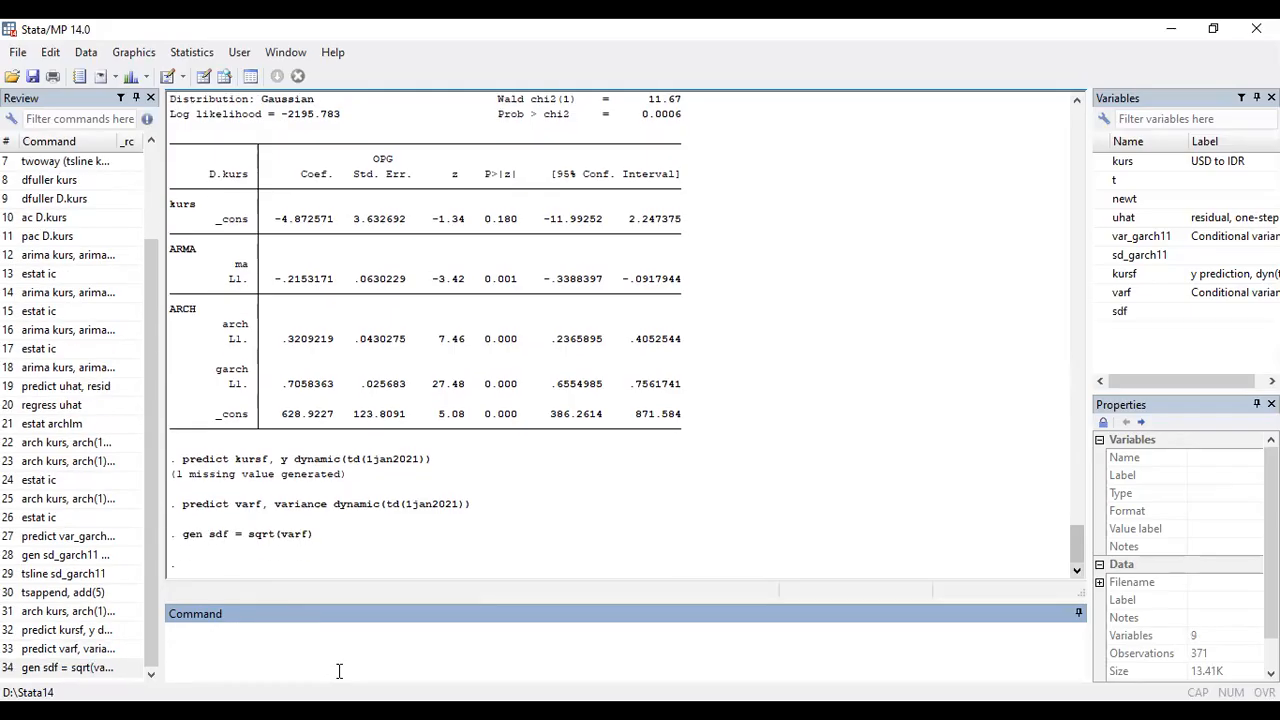
pyautogui.hotkey('alt', 'Tab')
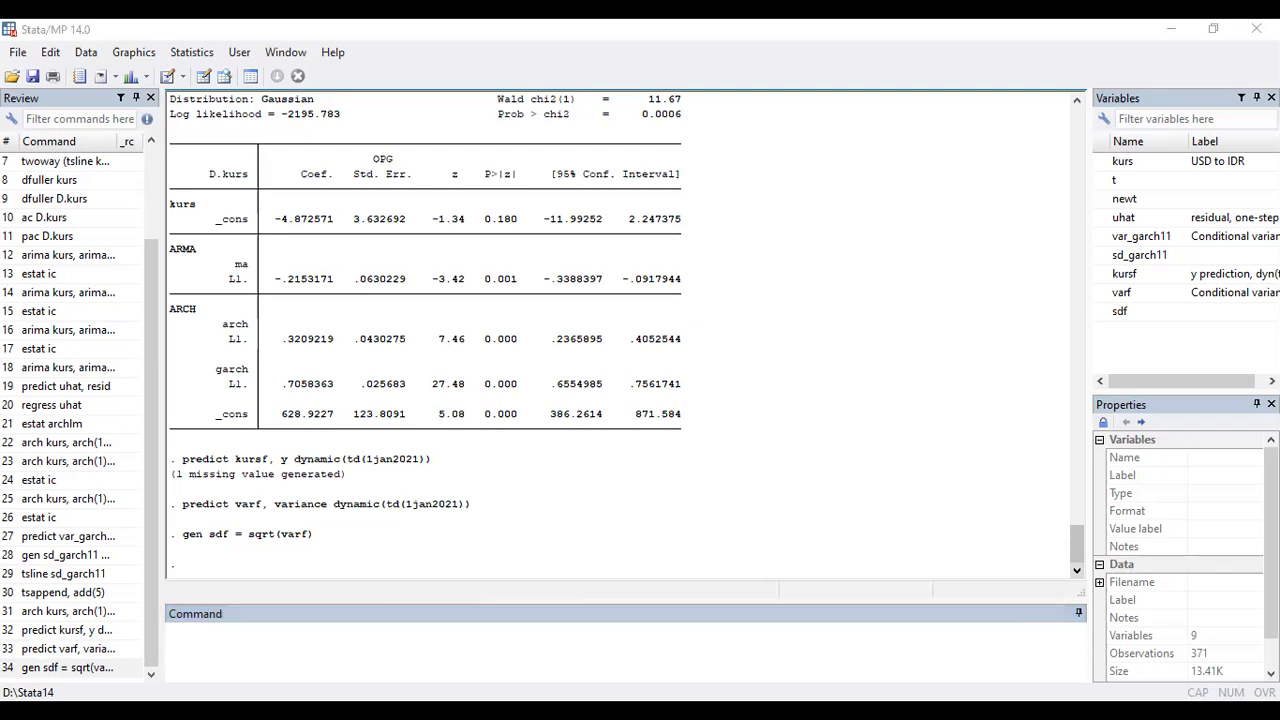
pyautogui.hotkey('alt', 'Tab')
pyautogui.click(920, 434)
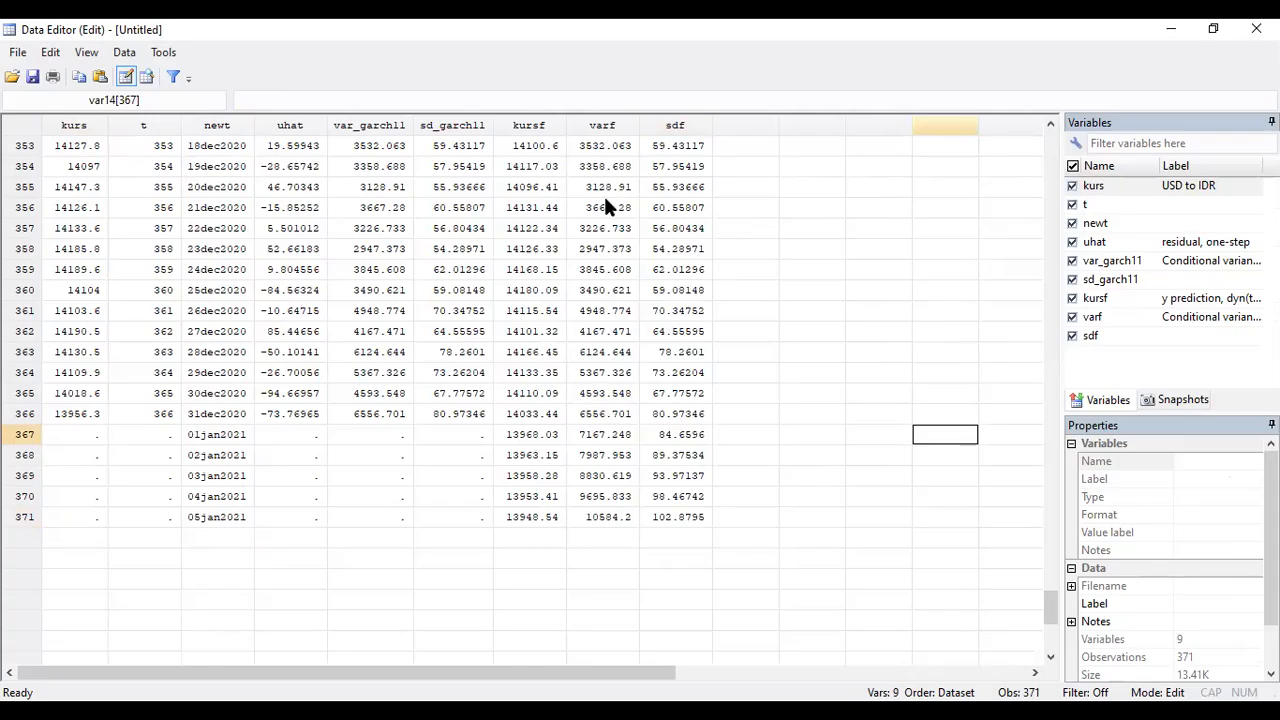
# Compare the late December 2020 varf values with the var_garch11 values for the same dates
pyautogui.moveTo(592, 355); pyautogui.dragTo(600, 412)
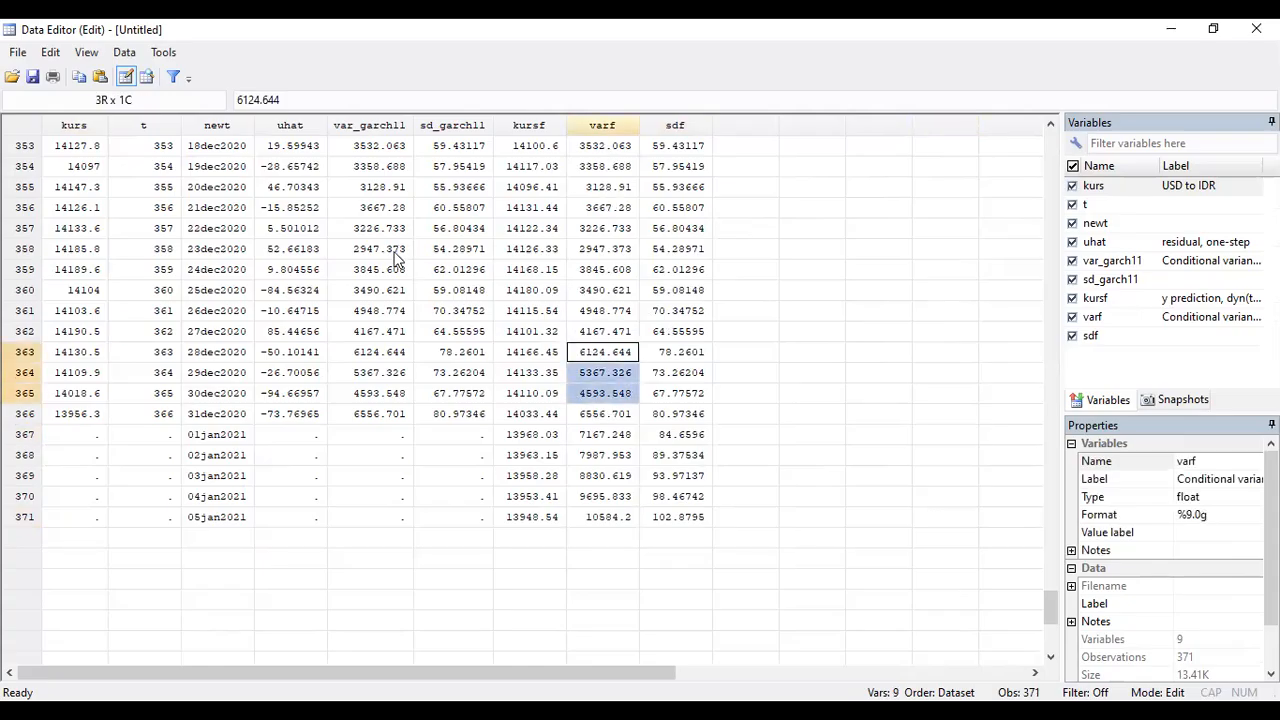
pyautogui.moveTo(380, 310); pyautogui.dragTo(386, 414)
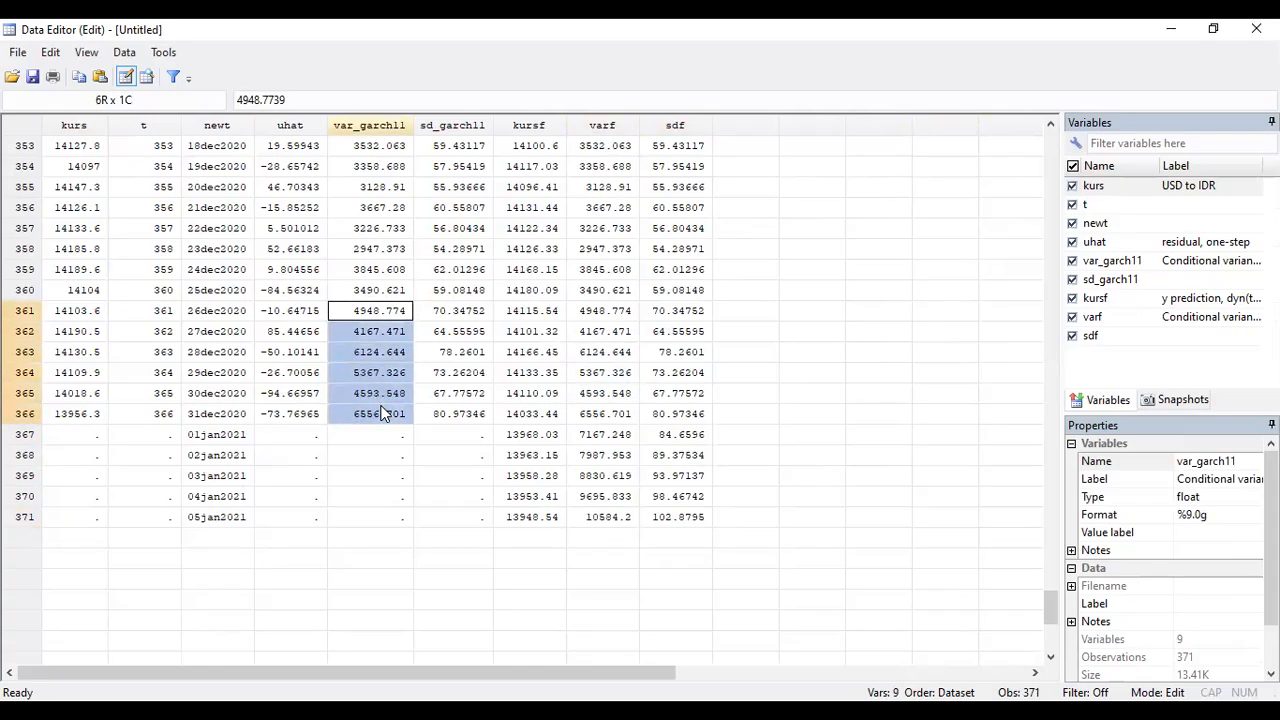
pyautogui.click(386, 414)
pyautogui.click(625, 420)
pyautogui.moveTo(618, 270); pyautogui.dragTo(613, 396)
pyautogui.moveTo(374, 287); pyautogui.dragTo(378, 394)
# Examine the kursf, varf and sdf forecasts for 01jan2021 to 05jan2021 in the Data Editor
pyautogui.moveTo(703, 310); pyautogui.dragTo(598, 494)
pyautogui.click(600, 476)
pyautogui.moveTo(60, 436); pyautogui.dragTo(698, 532)
pyautogui.click(735, 512)
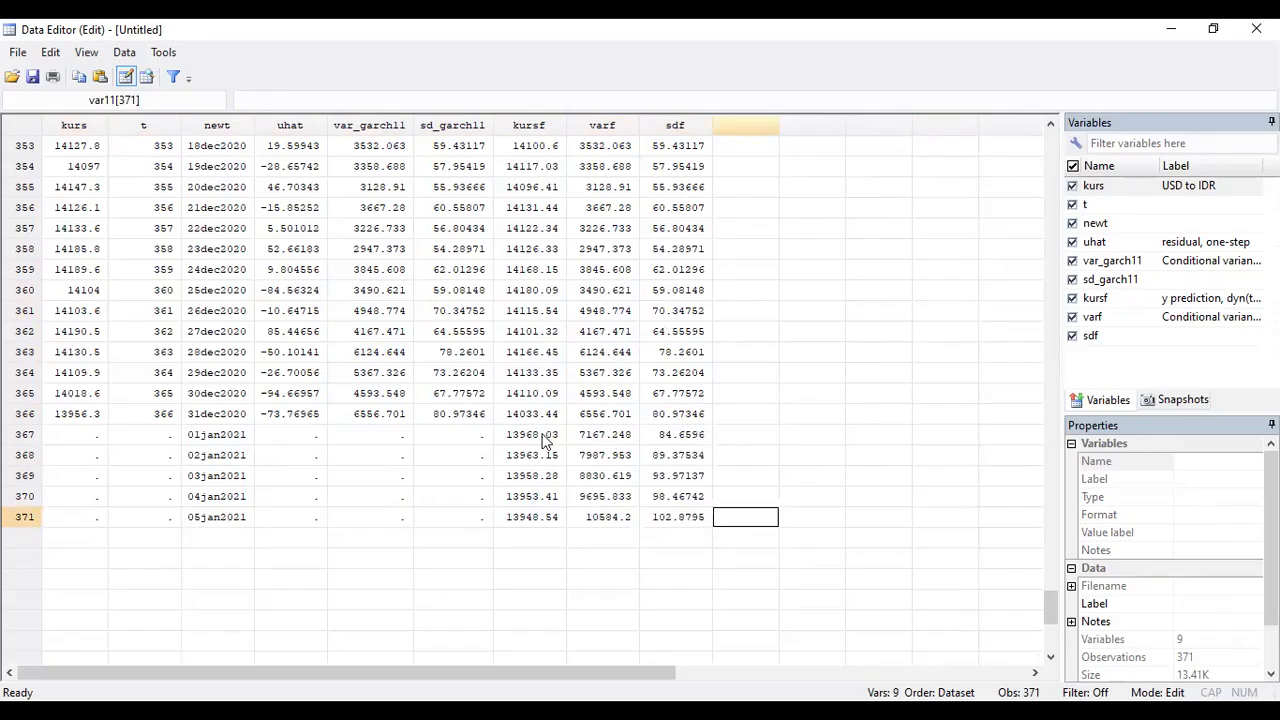
pyautogui.moveTo(545, 438); pyautogui.dragTo(548, 517)
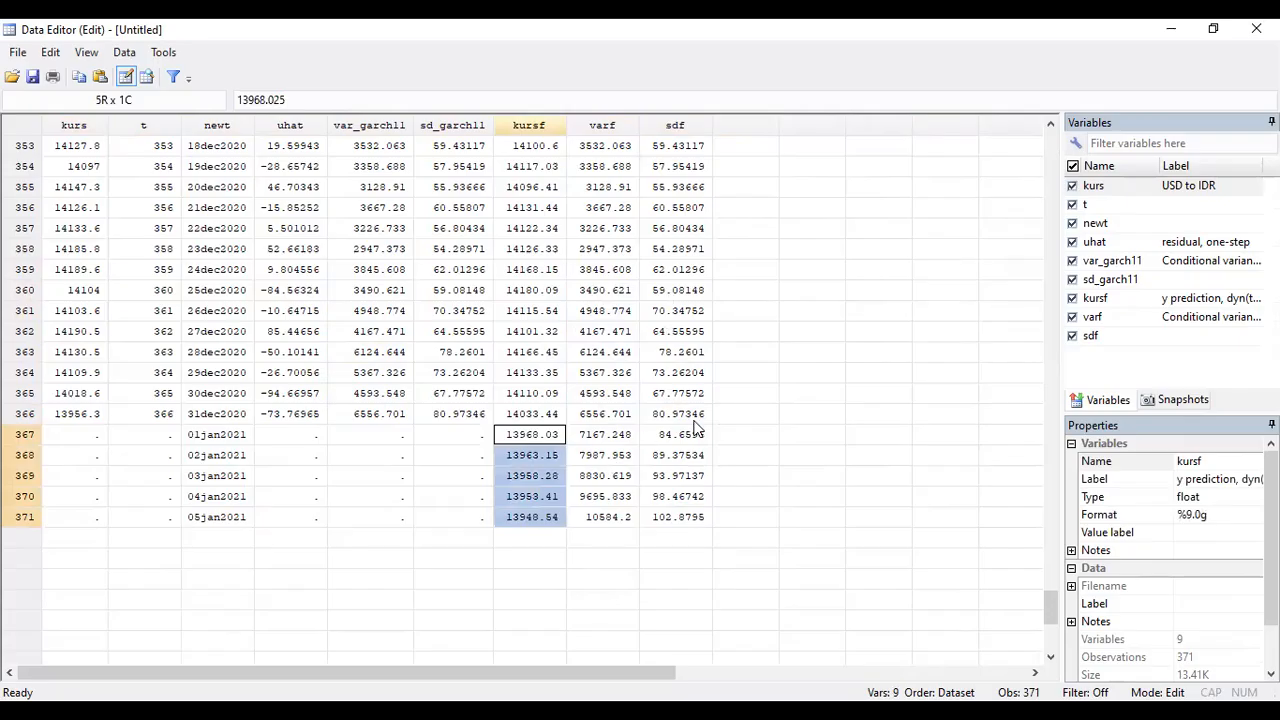
pyautogui.moveTo(688, 414); pyautogui.dragTo(683, 500)
pyautogui.moveTo(667, 439); pyautogui.dragTo(686, 520)
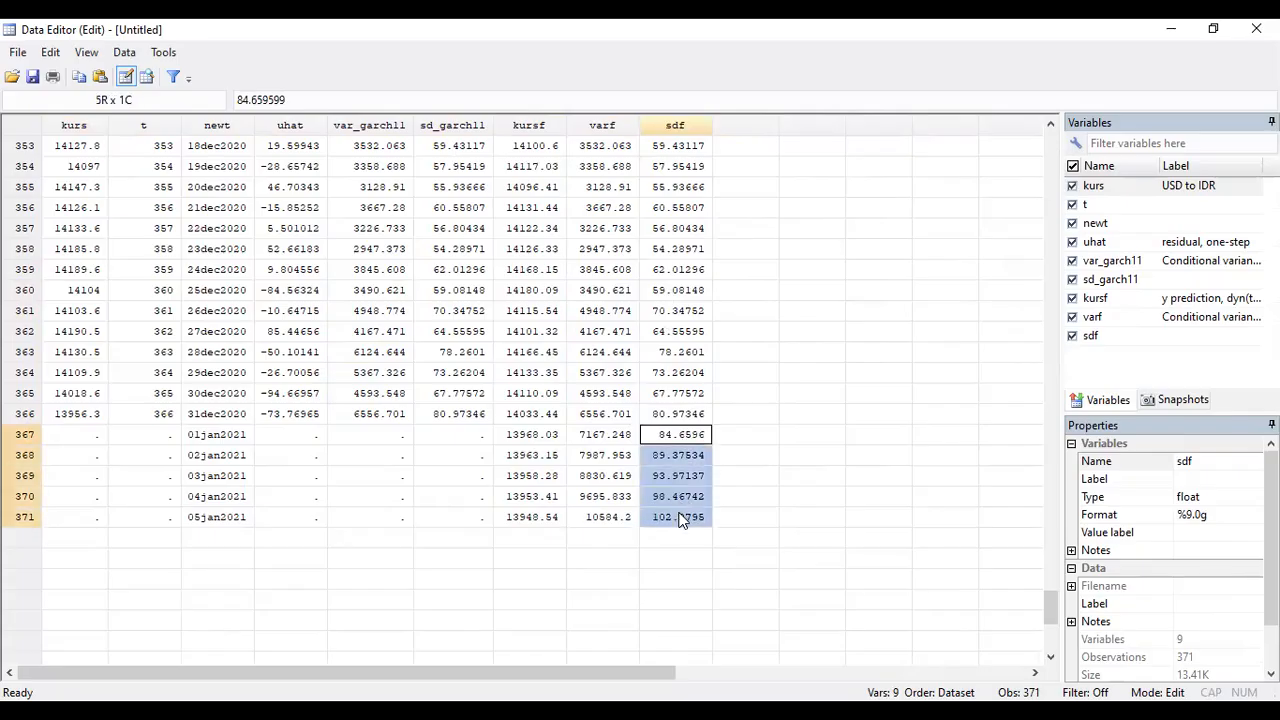
pyautogui.click(551, 497)
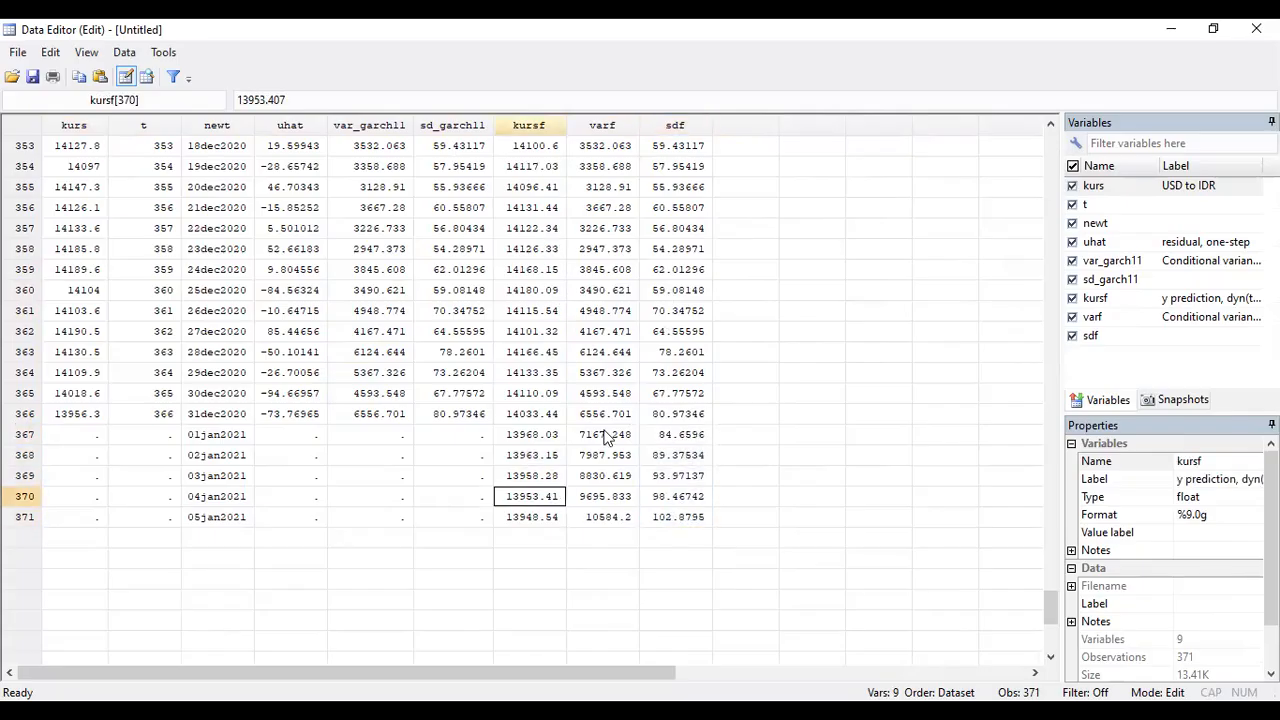